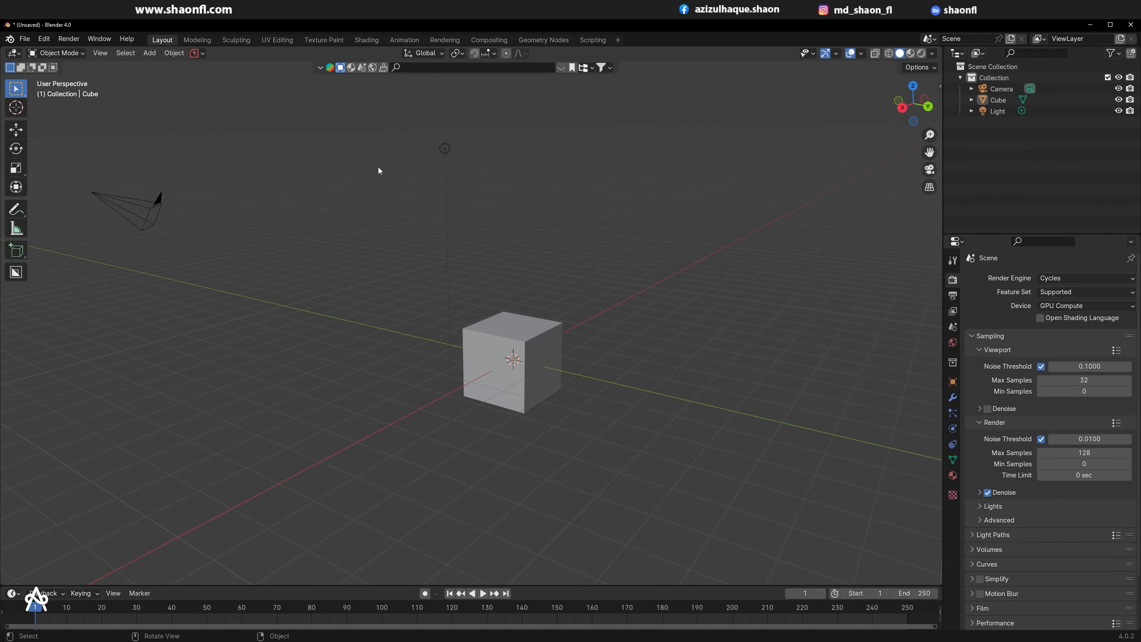
Step: Examine the default scene's cube, camera and light from several angles and distances, selecting the light along the way
{"action": "middle_click_drag", "start_coordinate": [379, 168], "coordinate": [463, 193]}
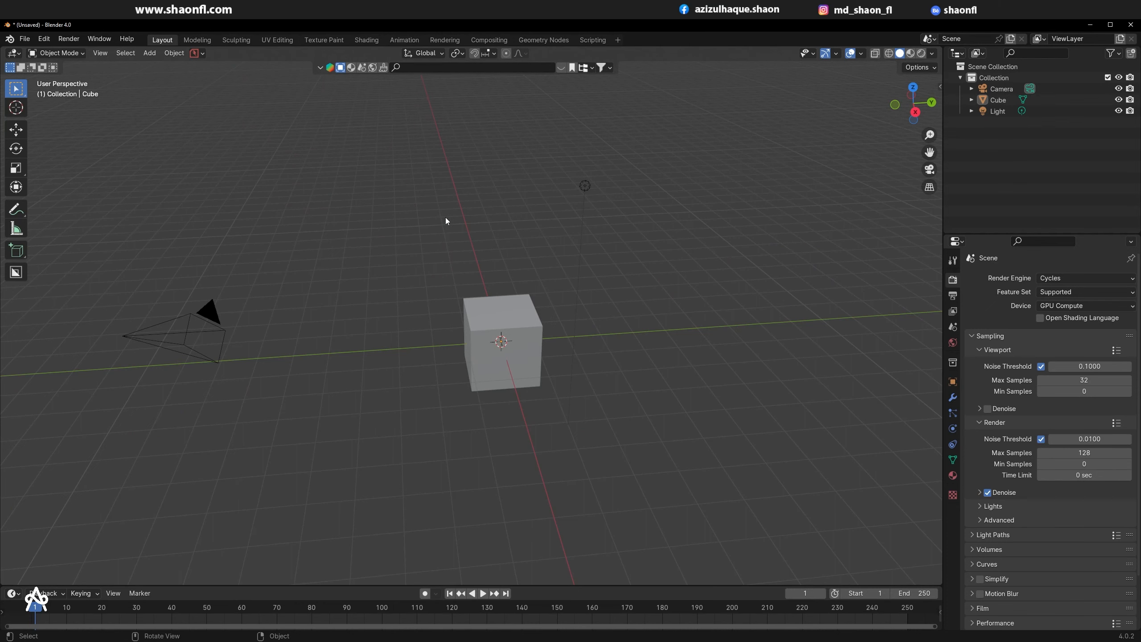
{"action": "scroll", "coordinate": [504, 342], "scroll_direction": "up", "scroll_amount": 6}
{"action": "scroll", "coordinate": [504, 339], "scroll_direction": "down", "scroll_amount": 11}
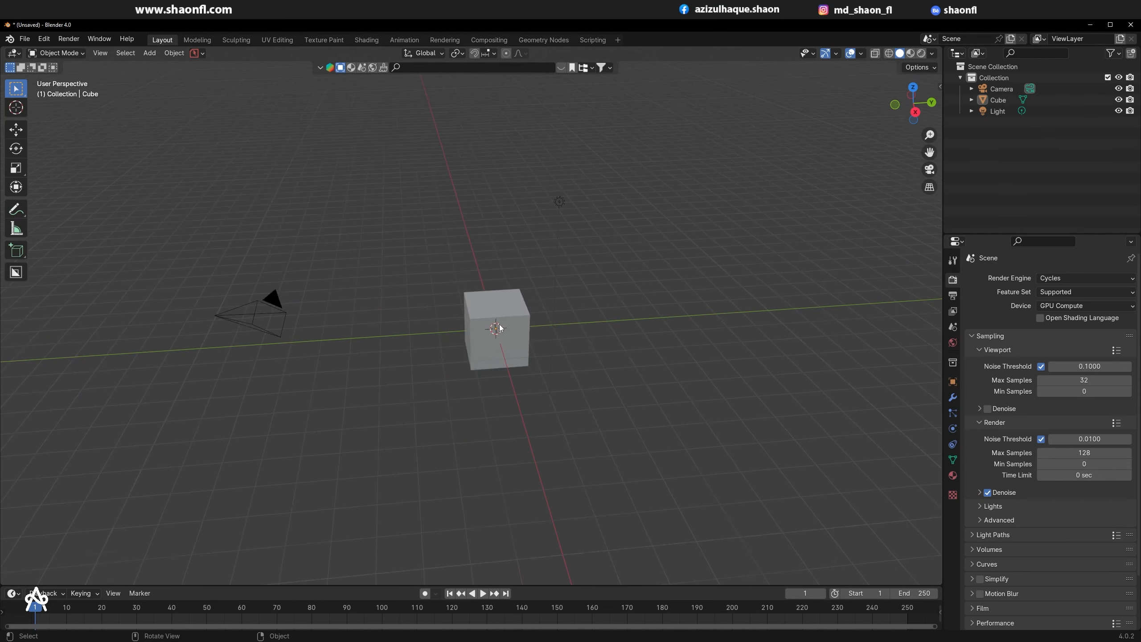
{"action": "scroll", "coordinate": [395, 316], "scroll_direction": "up", "scroll_amount": 8}
{"action": "scroll", "coordinate": [476, 297], "scroll_direction": "down", "scroll_amount": 6}
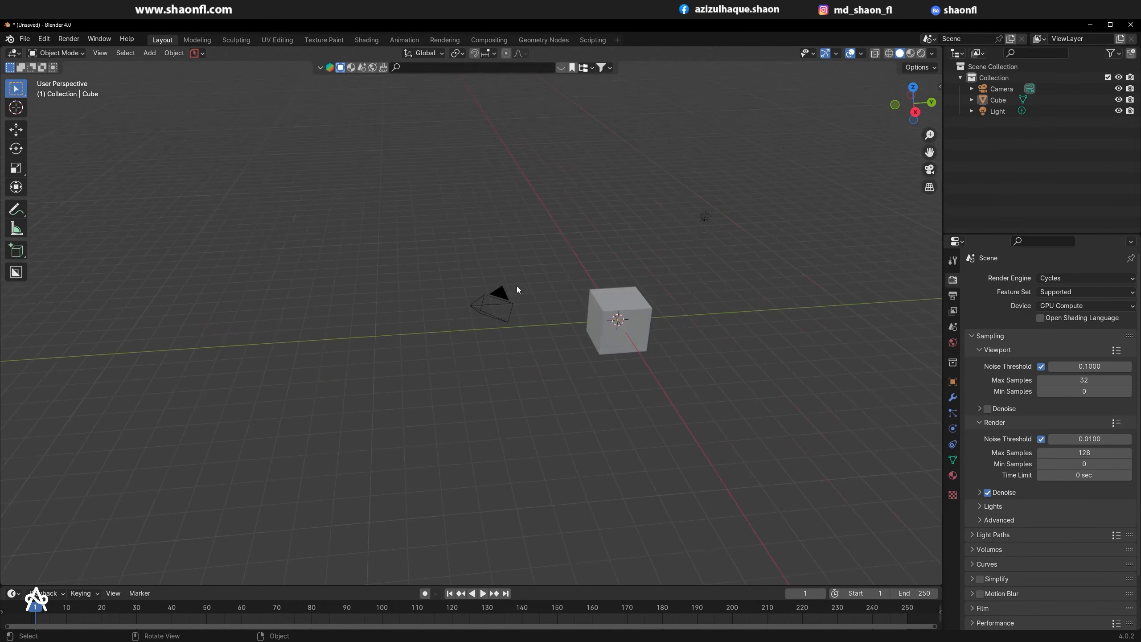
{"action": "middle_click_drag", "start_coordinate": [584, 279], "coordinate": [550, 276]}
{"action": "scroll", "coordinate": [638, 261], "scroll_direction": "up", "scroll_amount": 5}
{"action": "scroll", "coordinate": [629, 270], "scroll_direction": "down", "scroll_amount": 7}
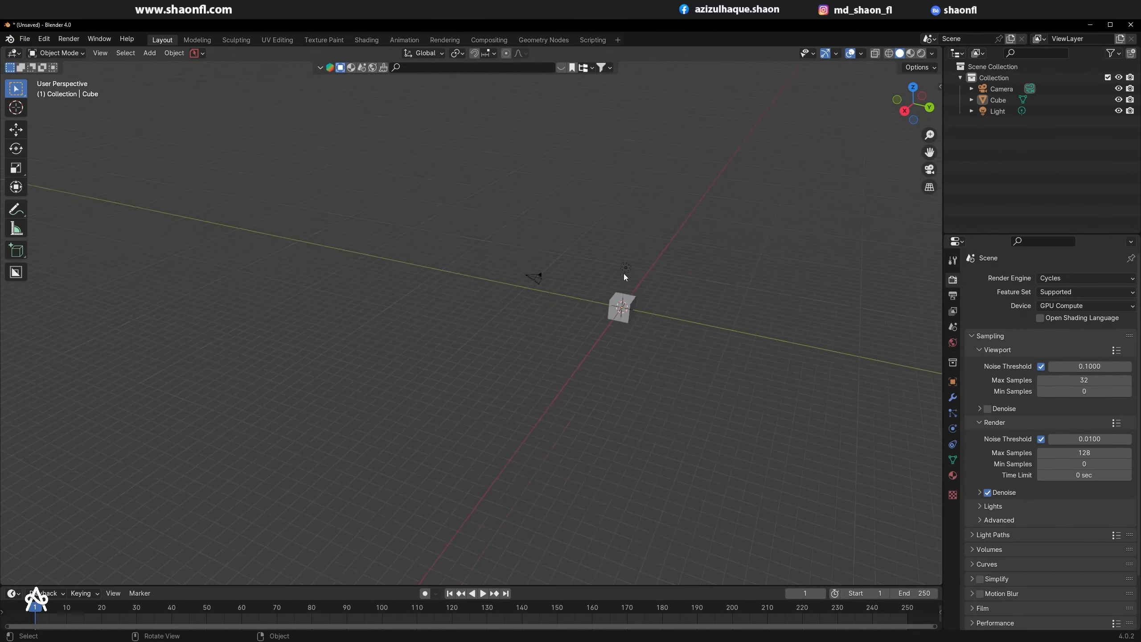
{"action": "middle_click_drag", "start_coordinate": [624, 272], "coordinate": [633, 243]}
{"action": "left_click", "coordinate": [621, 245]}
{"action": "scroll", "coordinate": [623, 290], "scroll_direction": "up", "scroll_amount": 2}
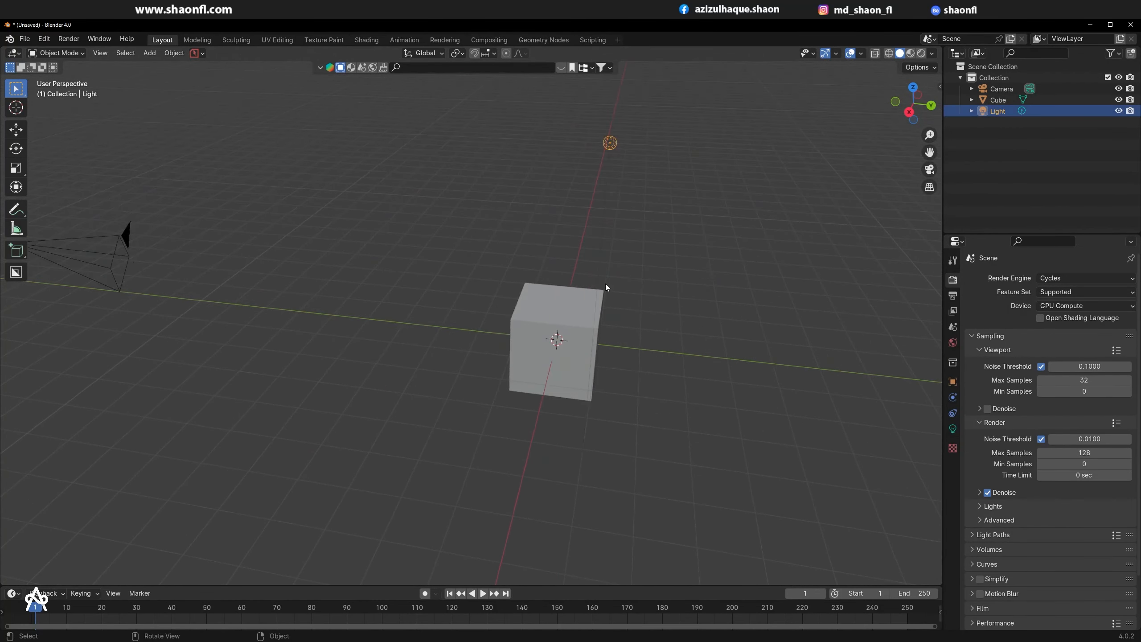
{"action": "mouse_move", "coordinate": [605, 284]}
{"action": "middle_mouse_down"}
{"action": "mouse_move", "coordinate": [510, 247]}
{"action": "mouse_move", "coordinate": [305, 260]}
{"action": "mouse_move", "coordinate": [380, 206]}
{"action": "mouse_move", "coordinate": [591, 286]}
{"action": "middle_mouse_up"}
{"action": "scroll", "coordinate": [591, 287], "scroll_direction": "down", "scroll_amount": 3}
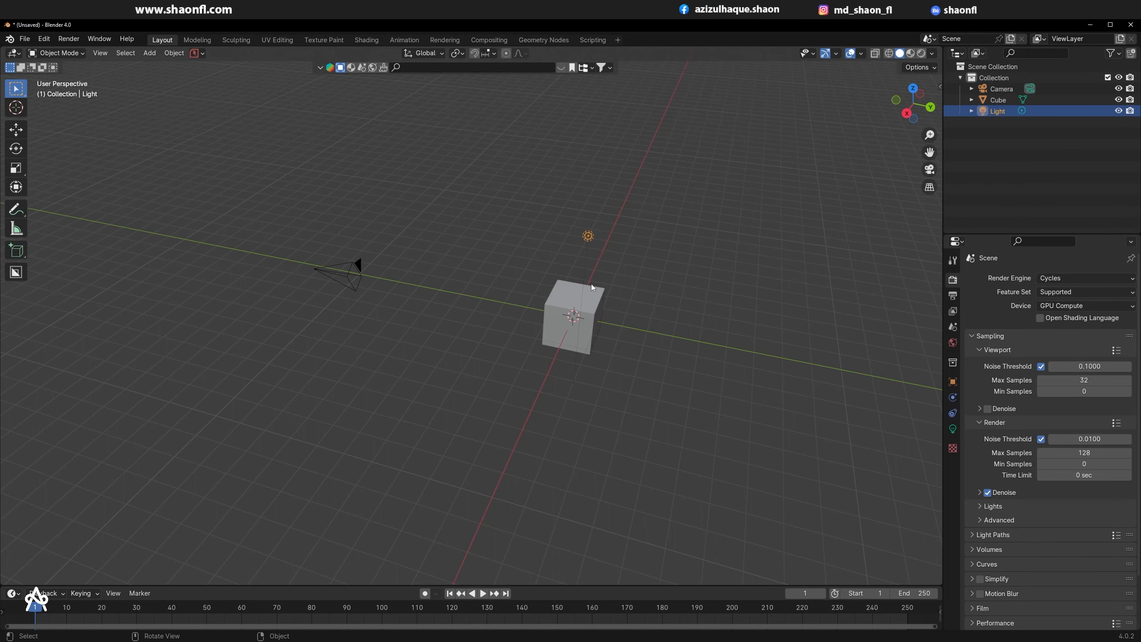
Step: Start a new file, discarding the unsaved changes, and deselect the default cube
{"action": "left_click", "coordinate": [24, 38]}
{"action": "mouse_move", "coordinate": [27, 55]}
{"action": "left_click", "coordinate": [236, 54]}
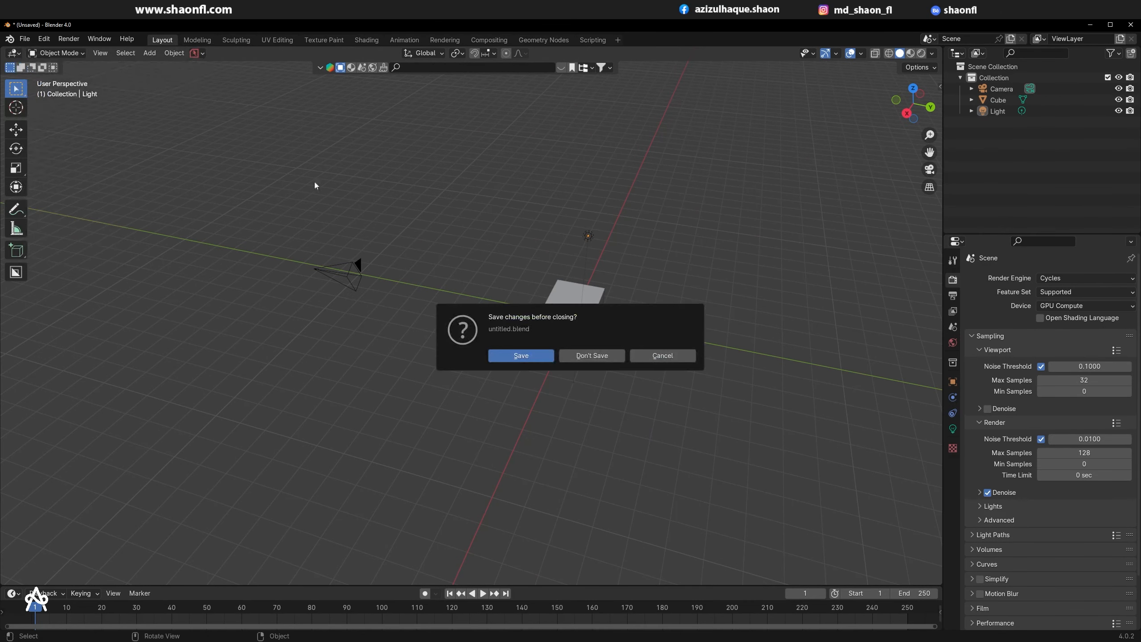
{"action": "left_click", "coordinate": [592, 358]}
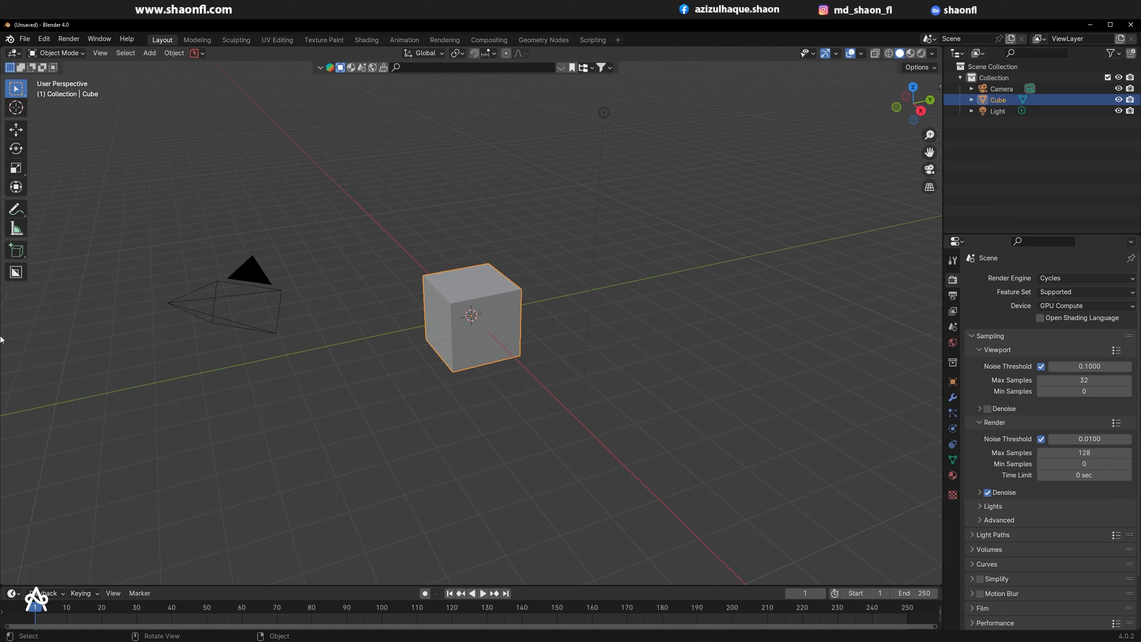
{"action": "left_click", "coordinate": [375, 208]}
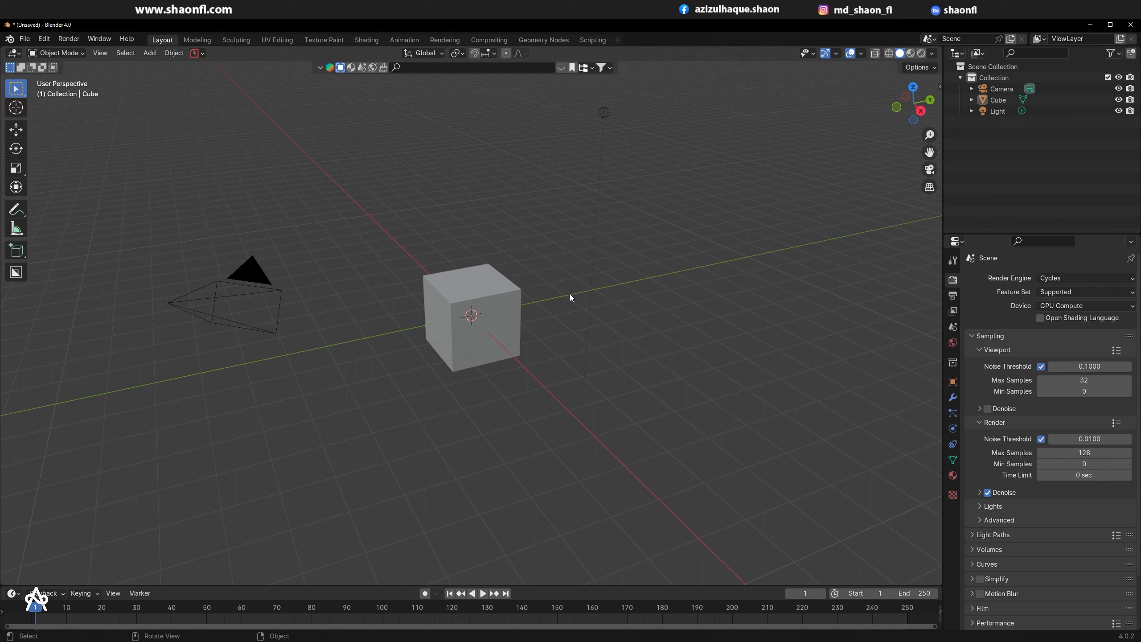
Step: Select the cube, orbit the view around it with the navigation gizmo, deselect it and orbit freely to another side
{"action": "left_click", "coordinate": [493, 299]}
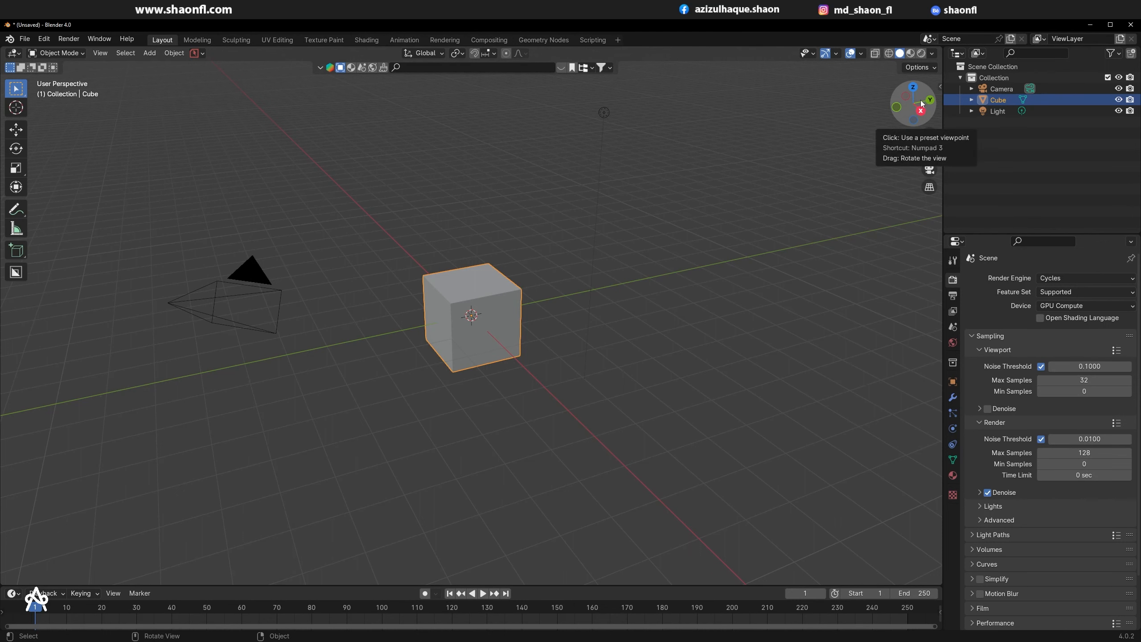
{"action": "left_click_drag", "start_coordinate": [921, 104], "coordinate": [934, 104]}
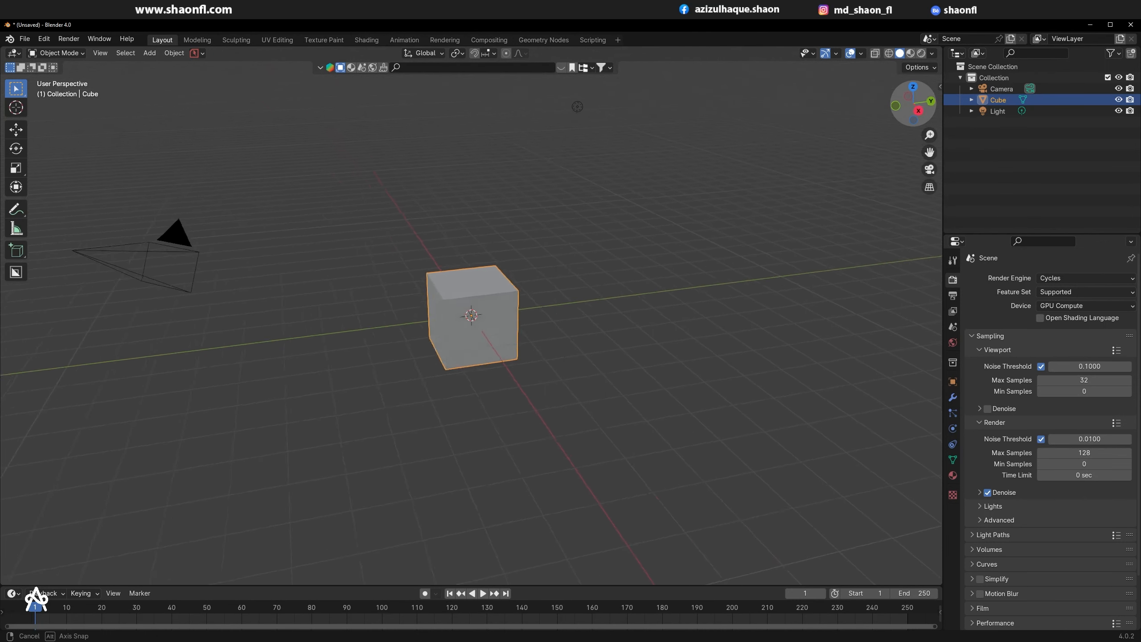
{"action": "left_click_drag", "start_coordinate": [578, 106], "coordinate": [627, 118]}
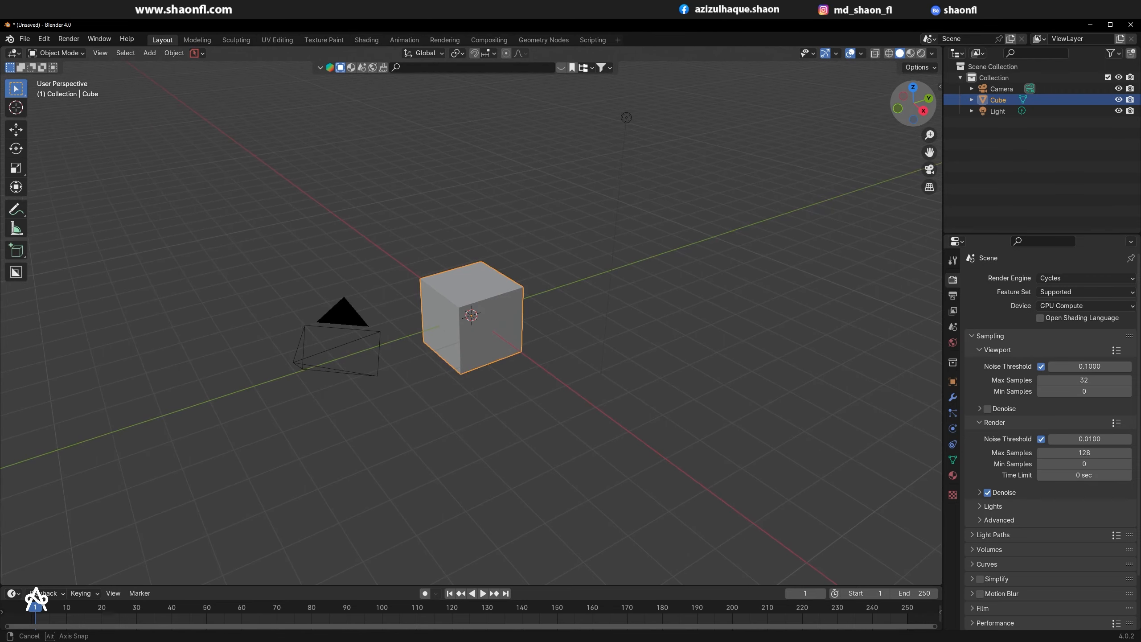
{"action": "mouse_move", "coordinate": [913, 104]}
{"action": "left_mouse_down"}
{"action": "mouse_move", "coordinate": [947, 98]}
{"action": "mouse_move", "coordinate": [979, 141]}
{"action": "mouse_move", "coordinate": [923, 180]}
{"action": "mouse_move", "coordinate": [847, 130]}
{"action": "mouse_move", "coordinate": [869, 77]}
{"action": "mouse_move", "coordinate": [942, 64]}
{"action": "mouse_move", "coordinate": [841, 112]}
{"action": "mouse_move", "coordinate": [901, 95]}
{"action": "left_mouse_up"}
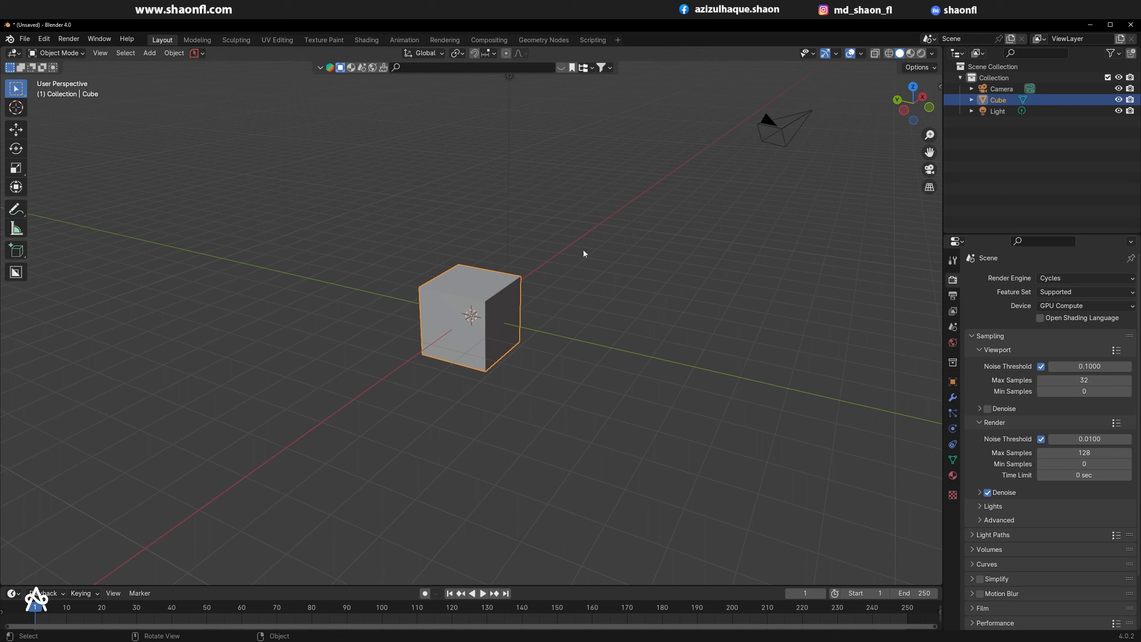
{"action": "left_click", "coordinate": [641, 218]}
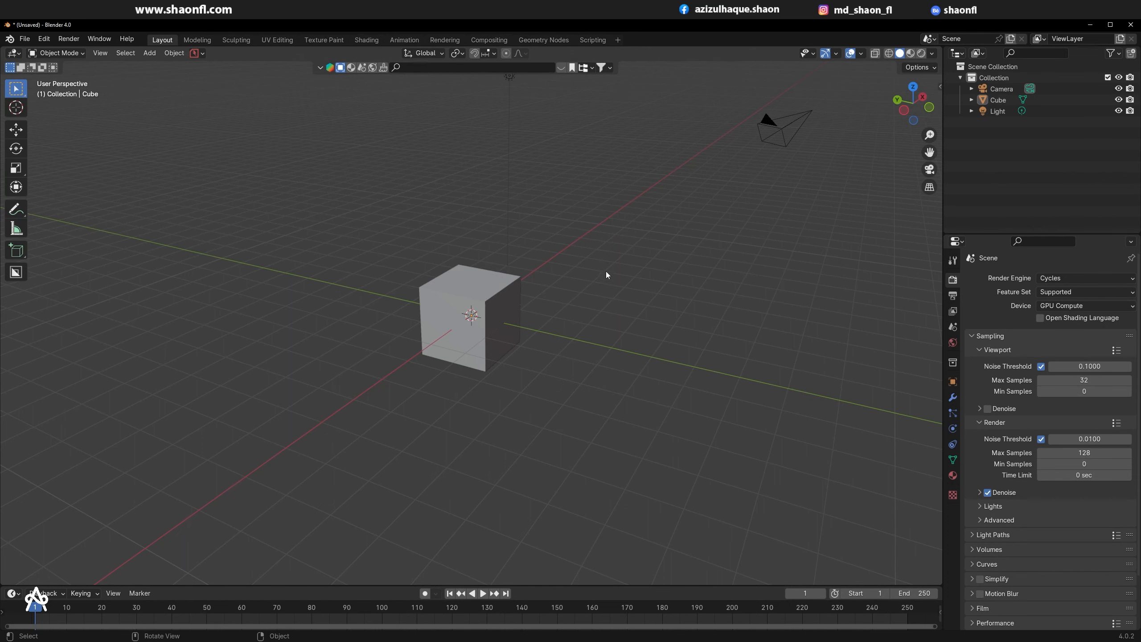
{"action": "middle_click_drag", "start_coordinate": [594, 265], "coordinate": [425, 250]}
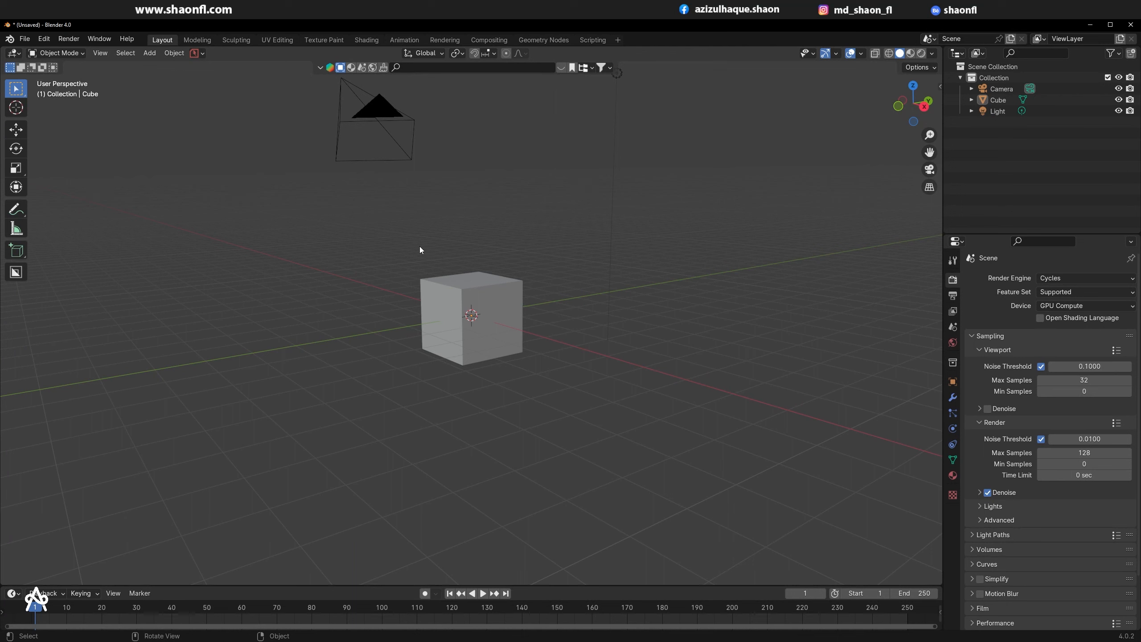
Step: Review the Navigation, Keymap and Input preferences, including the Emulate 3 Button Mouse setting, and close the preferences
{"action": "left_click", "coordinate": [43, 39]}
{"action": "left_click", "coordinate": [44, 39]}
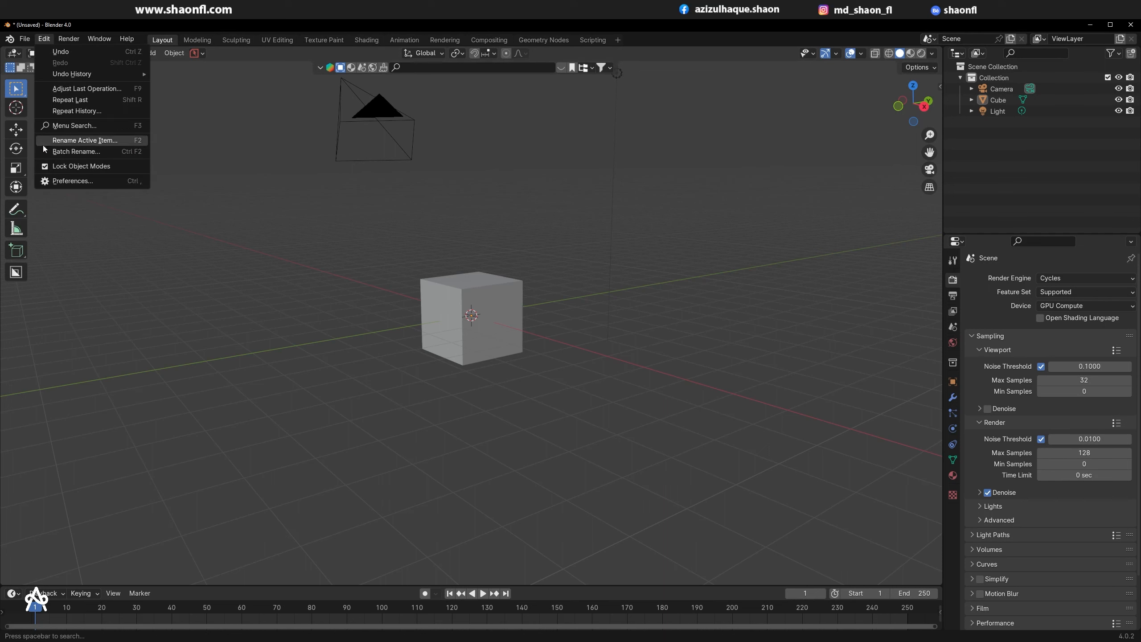
{"action": "left_click", "coordinate": [67, 185]}
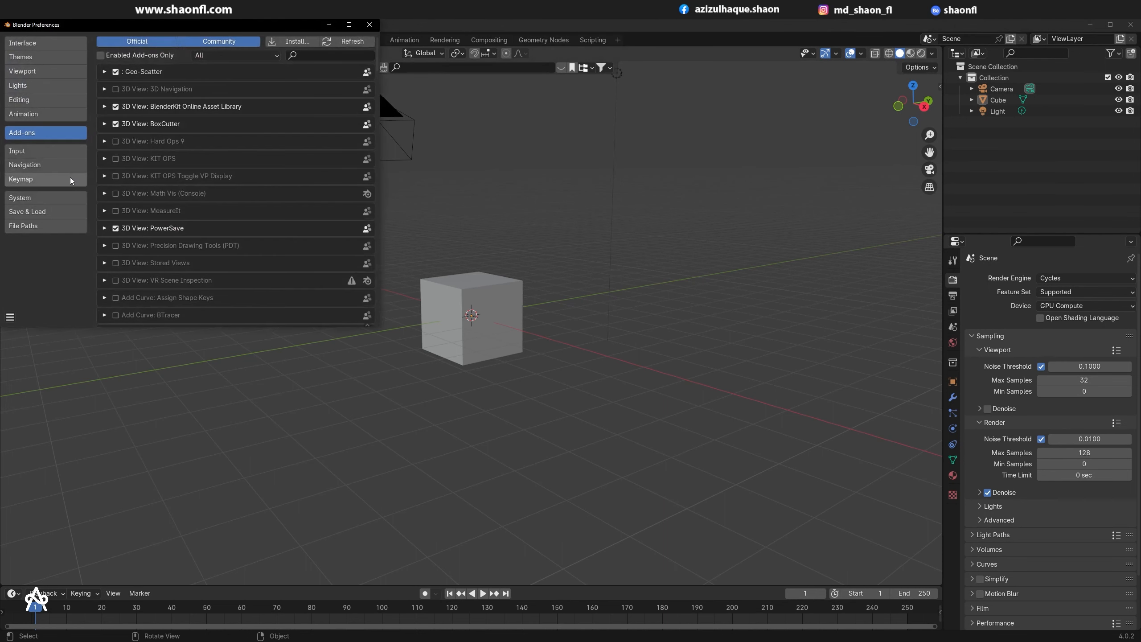
{"action": "left_click", "coordinate": [34, 167]}
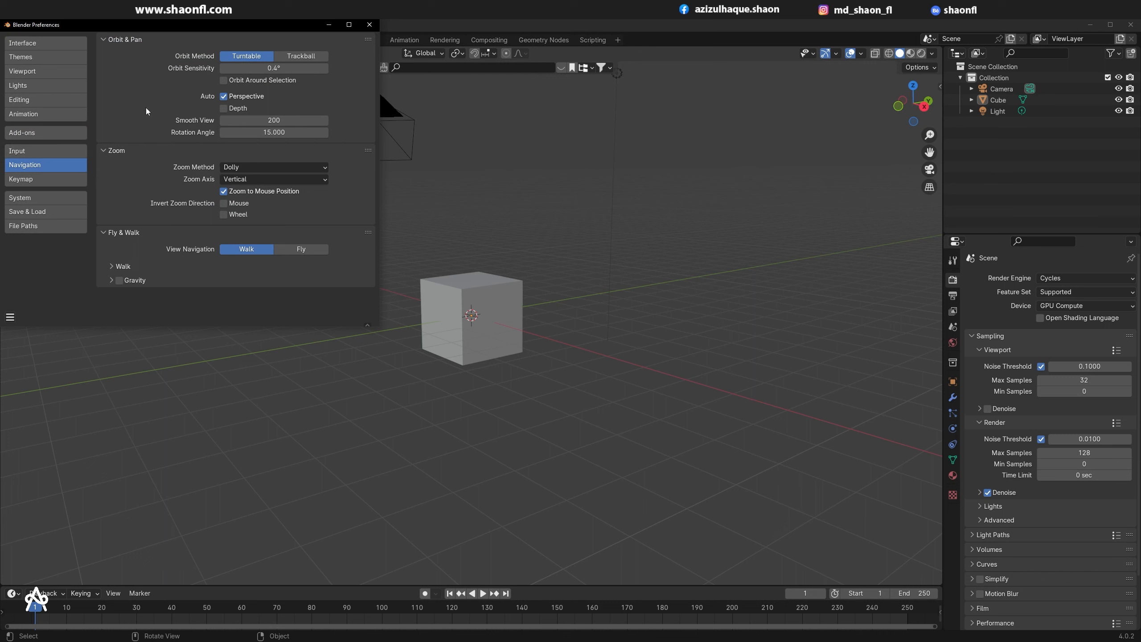
{"action": "left_click", "coordinate": [55, 181]}
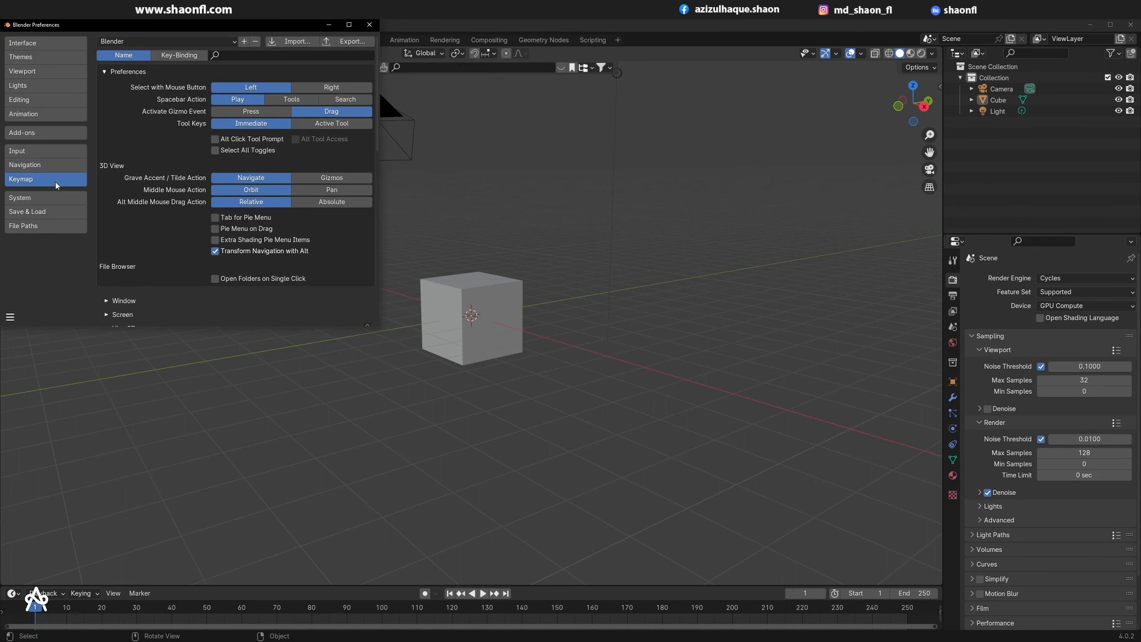
{"action": "left_click", "coordinate": [44, 166]}
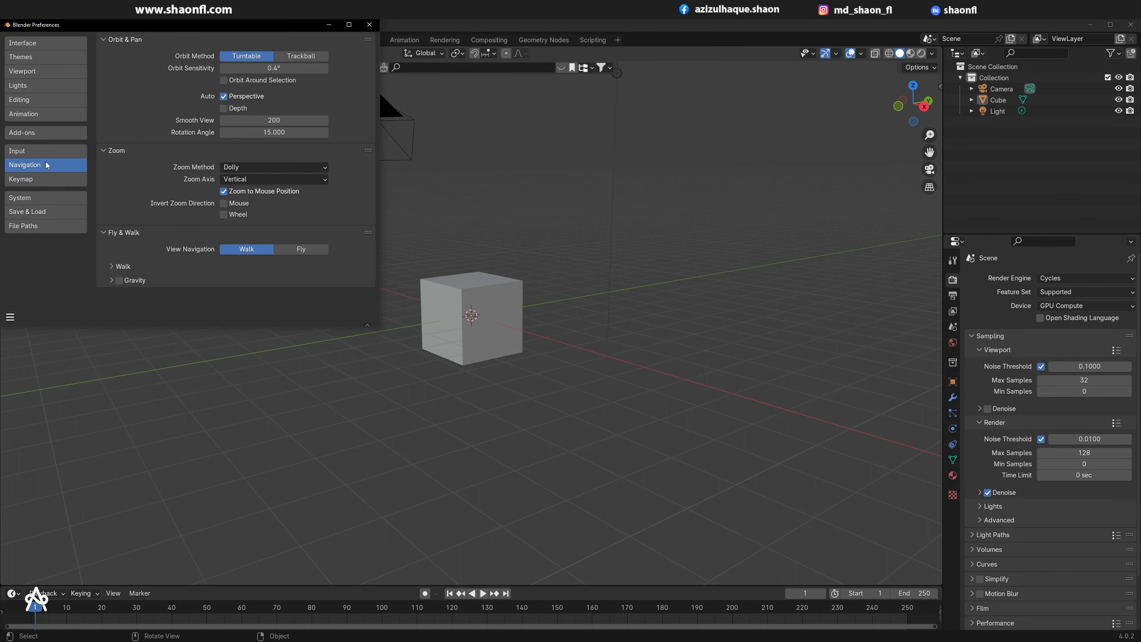
{"action": "left_click", "coordinate": [39, 152]}
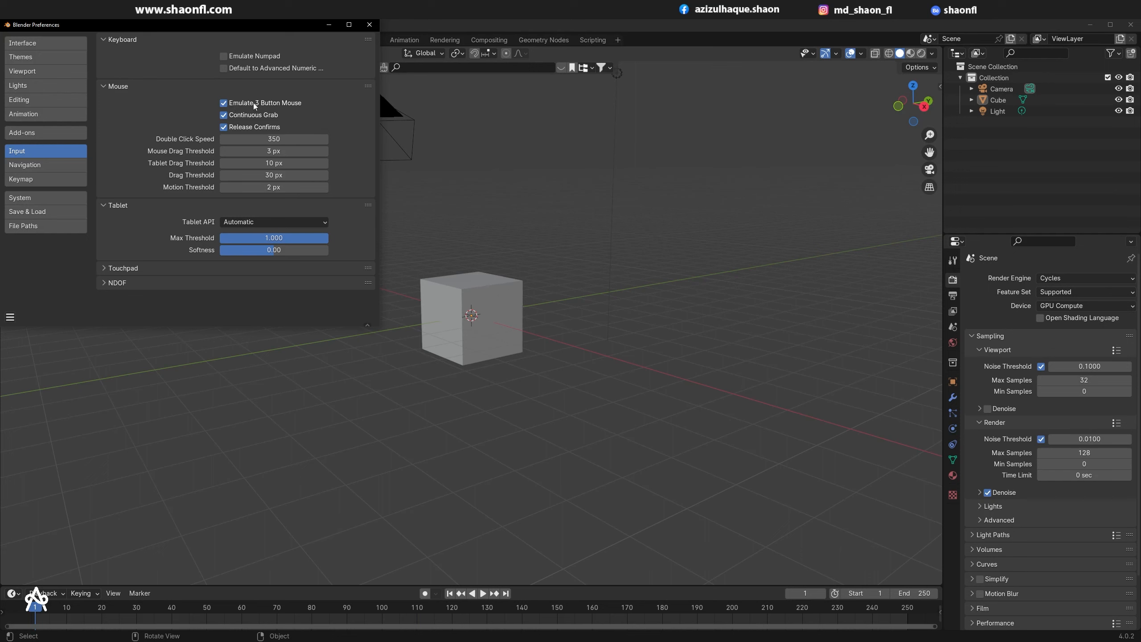
{"action": "left_click", "coordinate": [368, 25]}
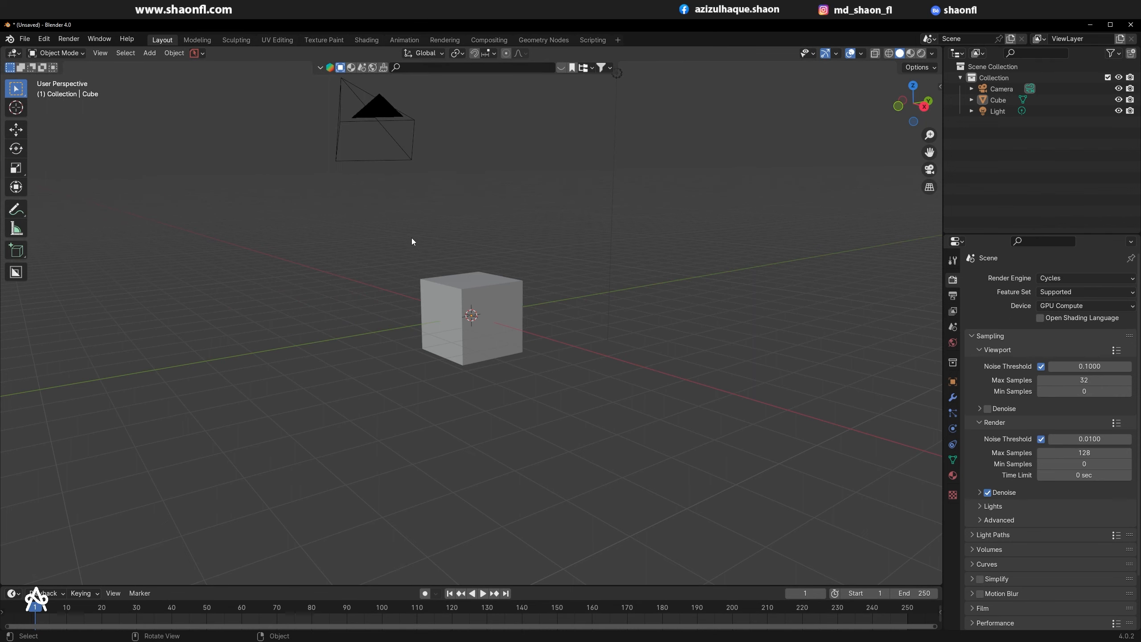
Step: Orbit around the cube at closer range to view its top and other side faces
{"action": "middle_click_drag", "start_coordinate": [382, 254], "coordinate": [491, 295]}
{"action": "scroll", "coordinate": [454, 319], "scroll_direction": "up", "scroll_amount": 3}
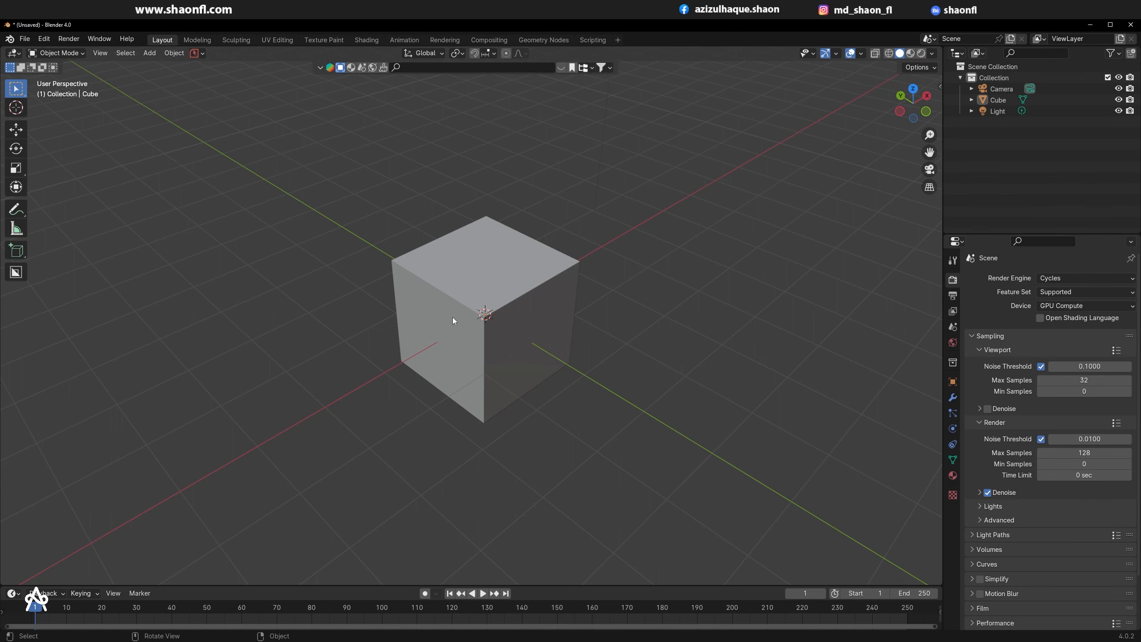
{"action": "middle_click_drag", "start_coordinate": [418, 320], "coordinate": [609, 321]}
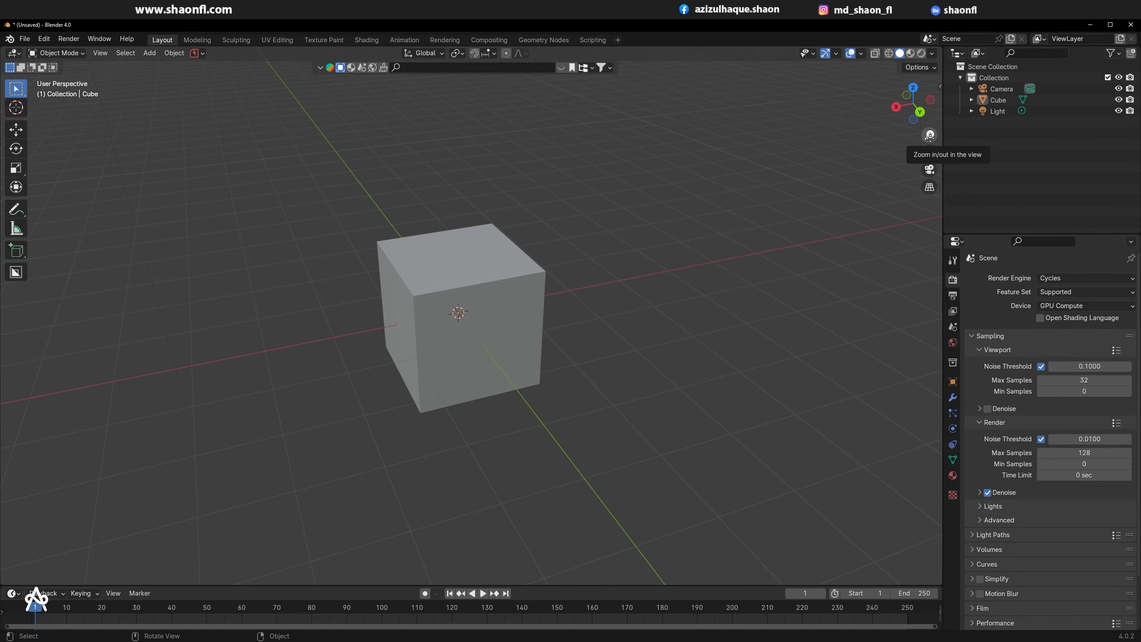
Step: Zoom the view in and out on the cube, using both the viewport zoom control and direct zooming
{"action": "left_click_drag", "start_coordinate": [929, 136], "coordinate": [929, 99]}
{"action": "scroll", "coordinate": [472, 315], "scroll_direction": "down", "scroll_amount": 10}
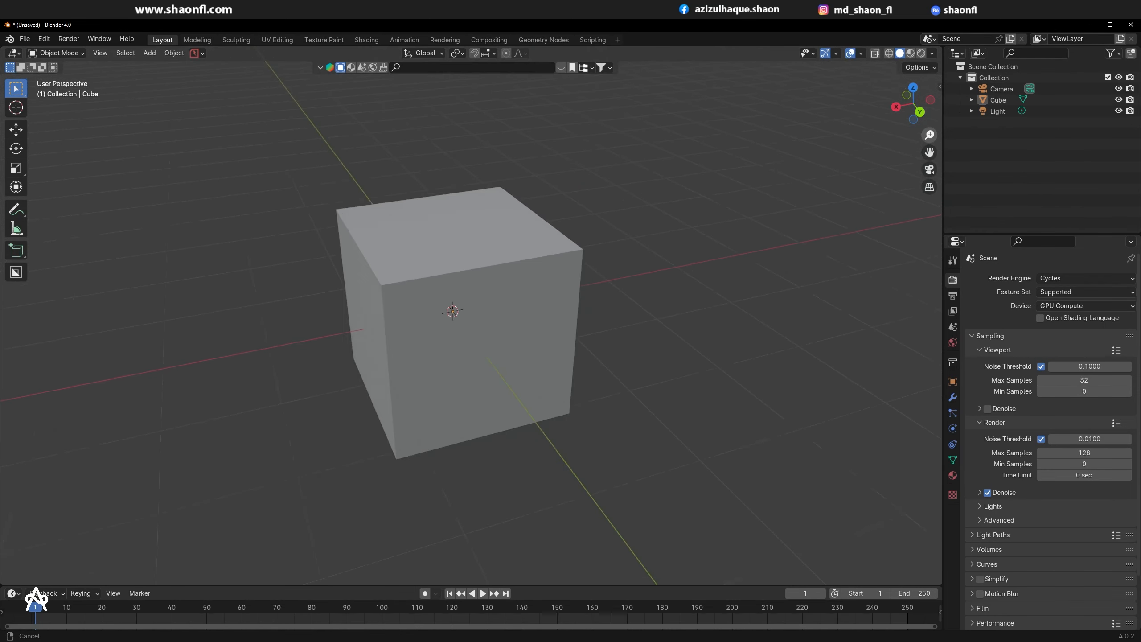
{"action": "mouse_move", "coordinate": [929, 135]}
{"action": "left_mouse_down"}
{"action": "mouse_move", "coordinate": [930, 164]}
{"action": "mouse_move", "coordinate": [930, 68]}
{"action": "mouse_move", "coordinate": [929, 154]}
{"action": "left_mouse_up"}
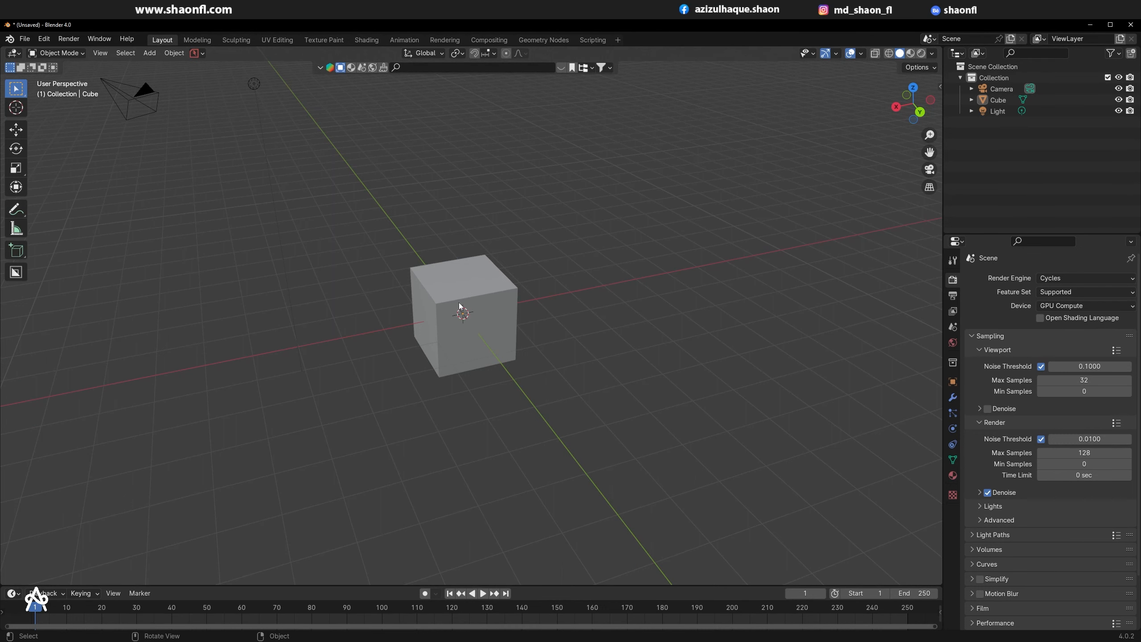
{"action": "scroll", "coordinate": [472, 307], "scroll_direction": "up", "scroll_amount": 10}
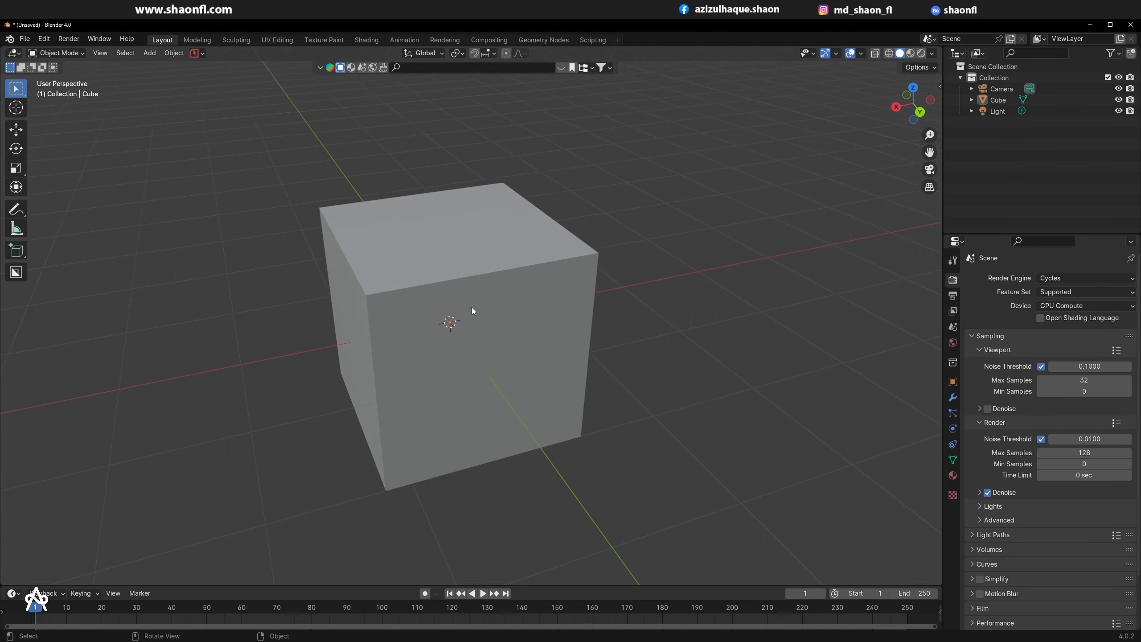
{"action": "scroll", "coordinate": [472, 302], "scroll_direction": "down", "scroll_amount": 10}
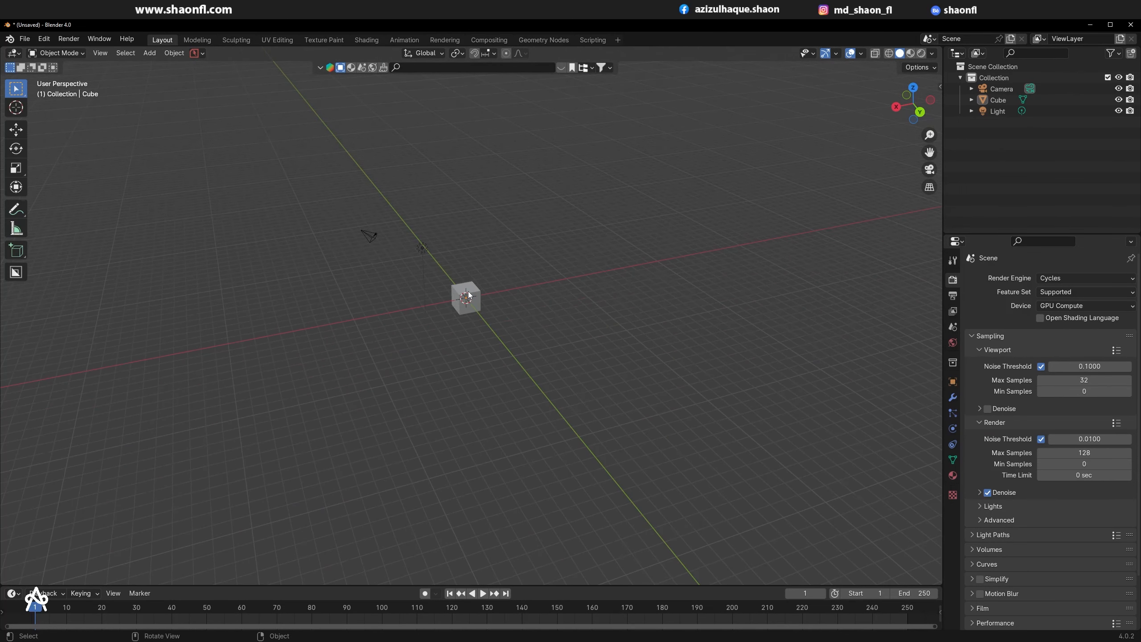
{"action": "scroll", "coordinate": [469, 291], "scroll_direction": "down", "scroll_amount": 3}
{"action": "scroll", "coordinate": [463, 290], "scroll_direction": "up", "scroll_amount": 8}
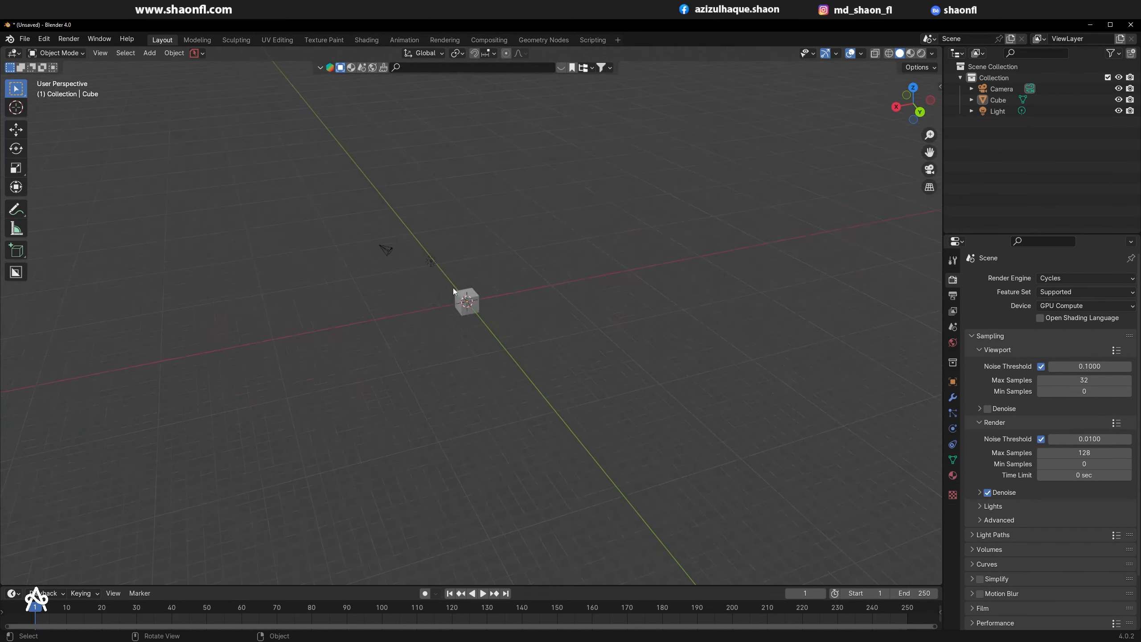
Step: Zoom in and out toward different spots in the scene, including the cube, the light and the camera
{"action": "scroll", "coordinate": [600, 359], "scroll_direction": "up", "scroll_amount": 4}
{"action": "scroll", "coordinate": [592, 354], "scroll_direction": "down", "scroll_amount": 8}
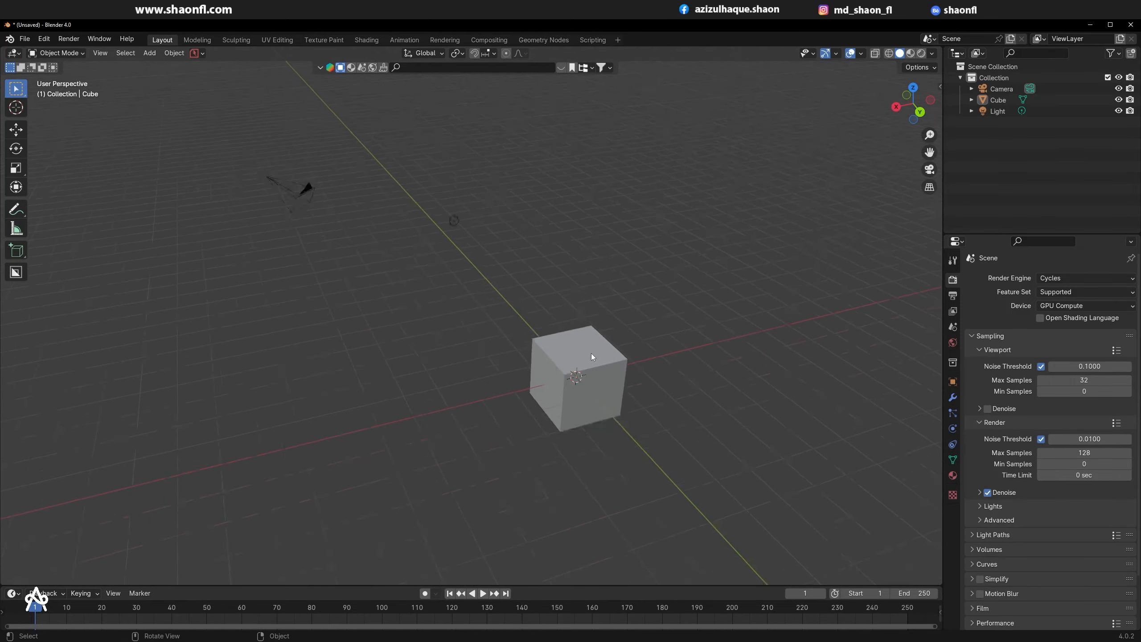
{"action": "scroll", "coordinate": [522, 286], "scroll_direction": "up", "scroll_amount": 6}
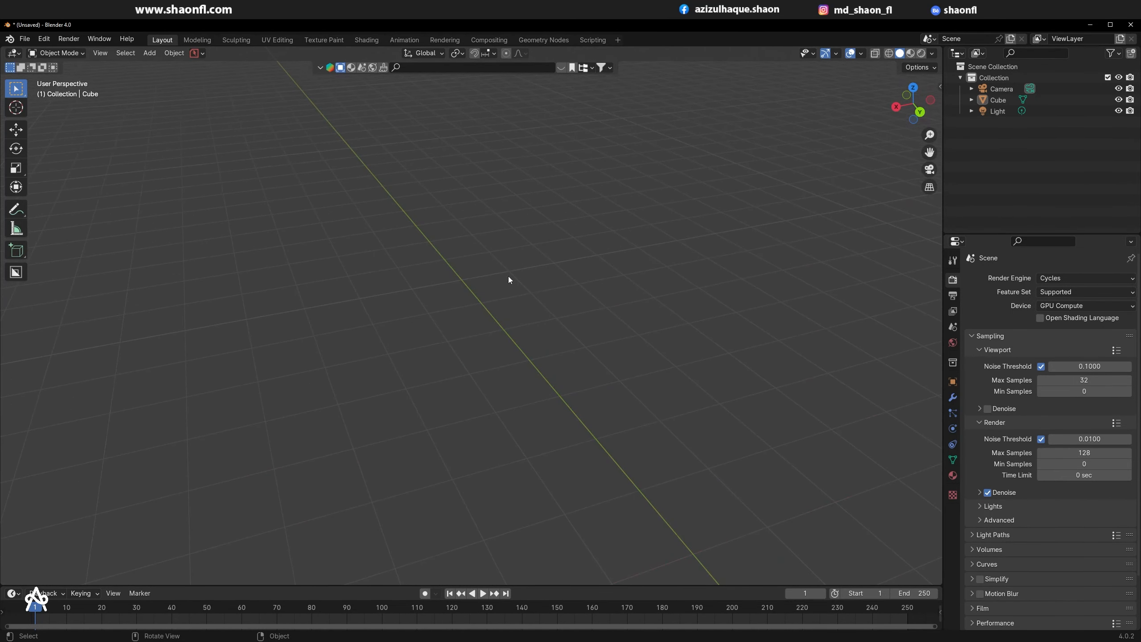
{"action": "scroll", "coordinate": [508, 276], "scroll_direction": "down", "scroll_amount": 7}
{"action": "scroll", "coordinate": [509, 276], "scroll_direction": "down", "scroll_amount": 1}
{"action": "scroll", "coordinate": [506, 274], "scroll_direction": "up", "scroll_amount": 8}
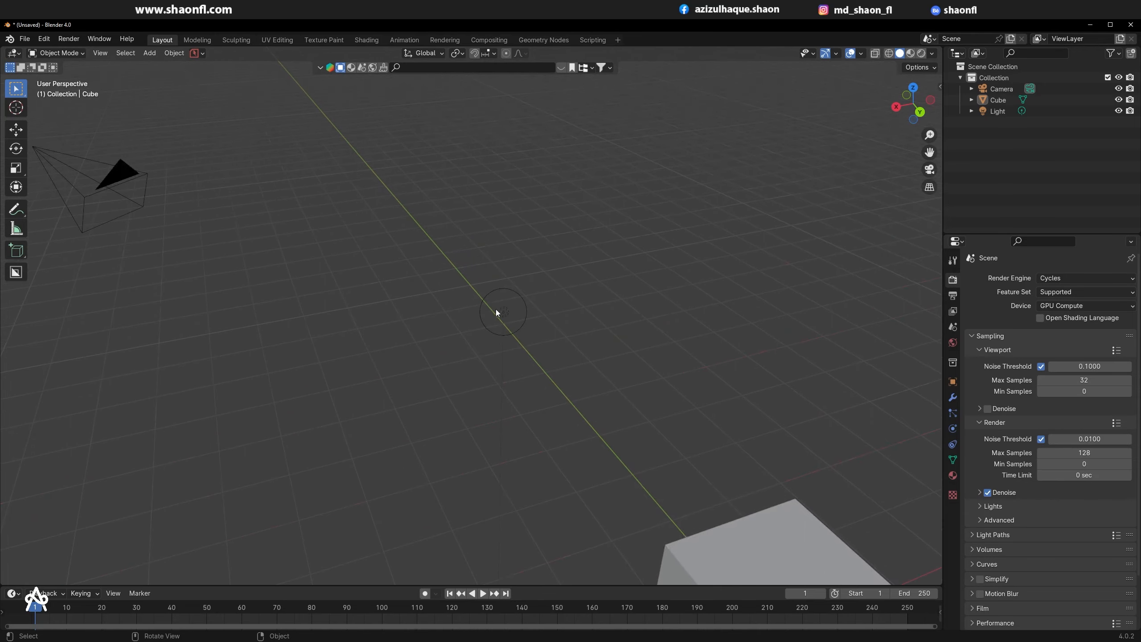
{"action": "scroll", "coordinate": [499, 311], "scroll_direction": "down", "scroll_amount": 3}
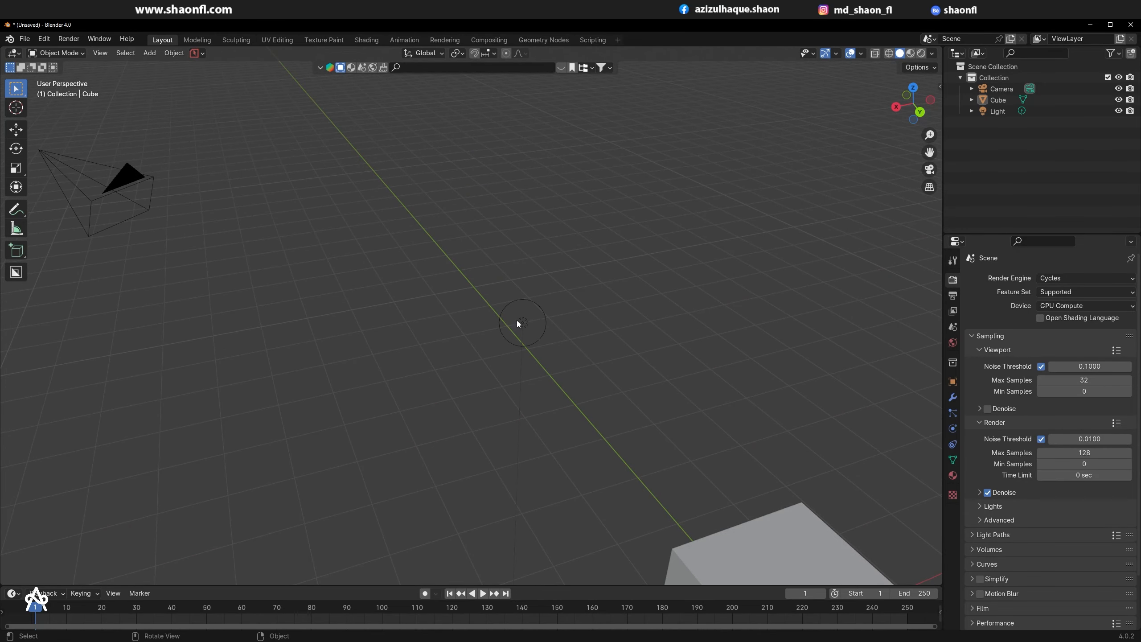
{"action": "scroll", "coordinate": [517, 320], "scroll_direction": "up", "scroll_amount": 4}
{"action": "scroll", "coordinate": [526, 319], "scroll_direction": "down", "scroll_amount": 5}
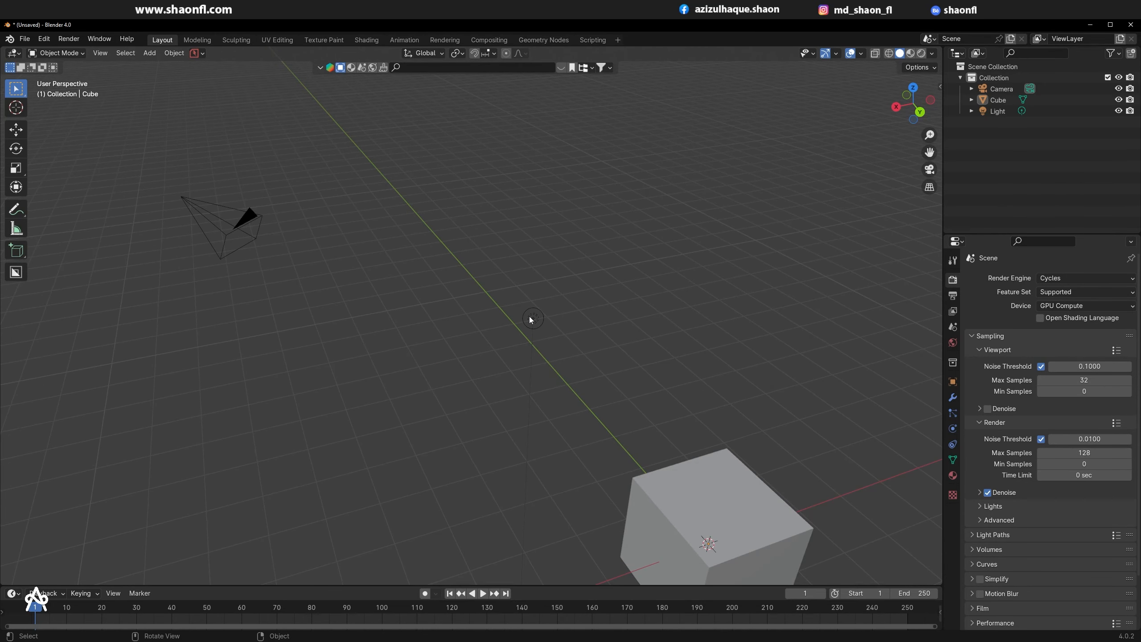
{"action": "scroll", "coordinate": [230, 219], "scroll_direction": "up", "scroll_amount": 5}
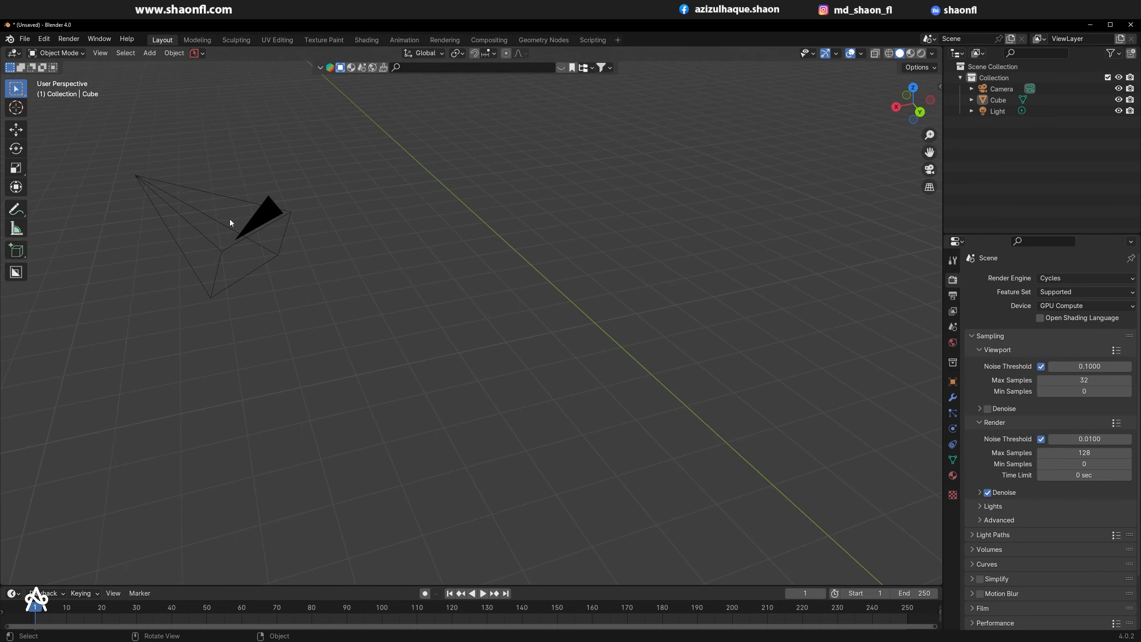
Step: Zoom between the camera and the cube, ending on a wider view of the whole scene
{"action": "scroll", "coordinate": [230, 219], "scroll_direction": "down", "scroll_amount": 5}
{"action": "scroll", "coordinate": [224, 212], "scroll_direction": "up", "scroll_amount": 6}
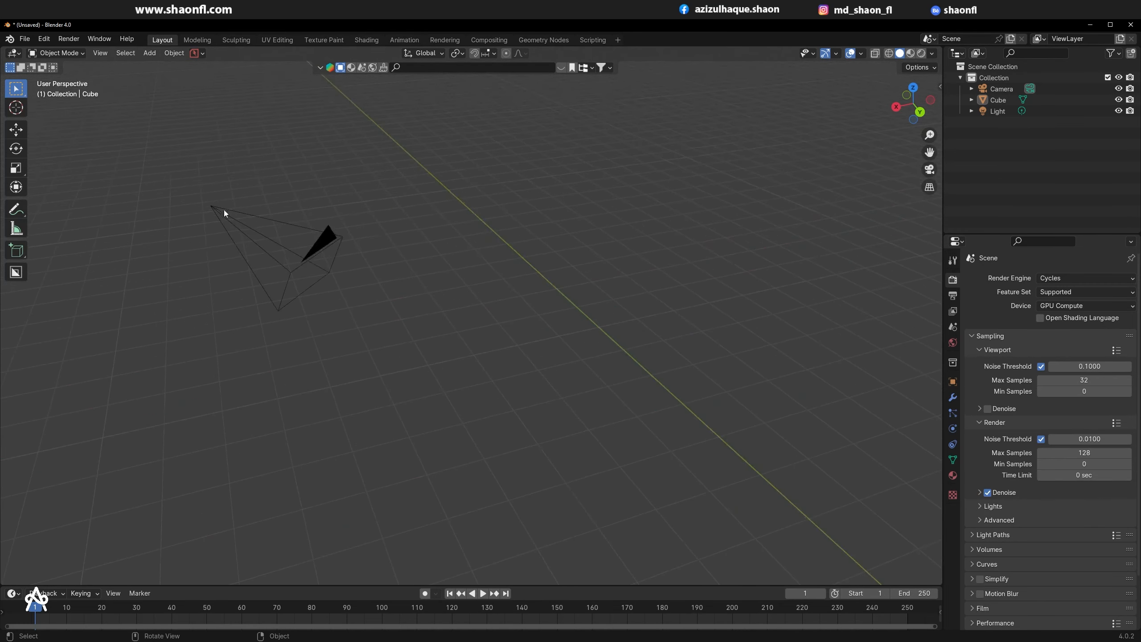
{"action": "scroll", "coordinate": [229, 207], "scroll_direction": "down", "scroll_amount": 6}
{"action": "scroll", "coordinate": [264, 247], "scroll_direction": "down", "scroll_amount": 5}
{"action": "scroll", "coordinate": [280, 243], "scroll_direction": "up", "scroll_amount": 10}
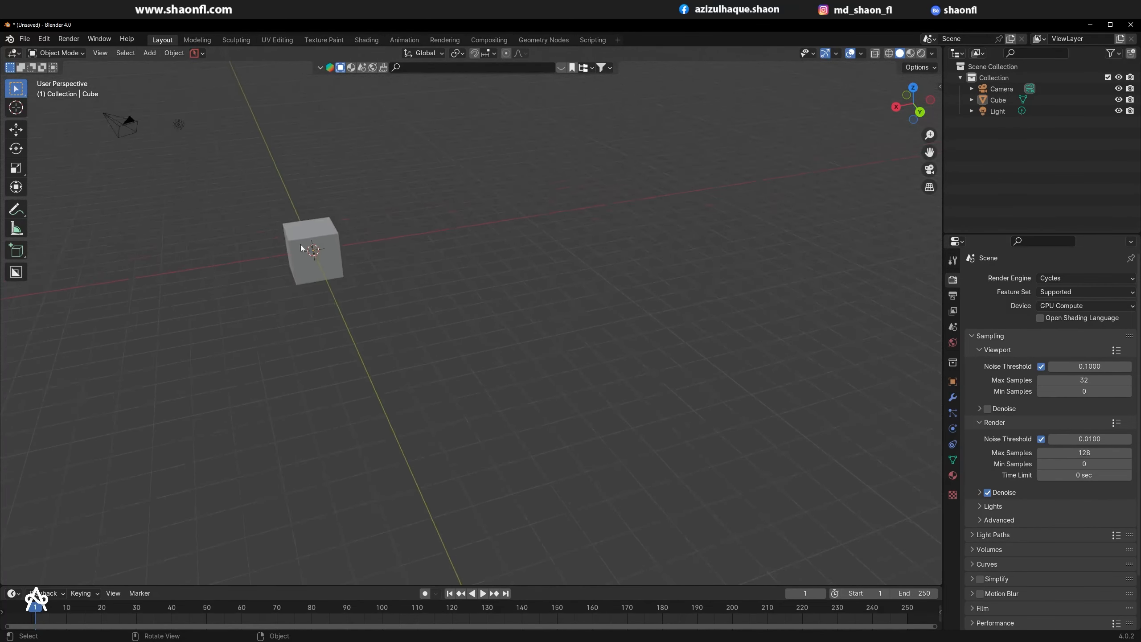
{"action": "scroll", "coordinate": [326, 245], "scroll_direction": "down", "scroll_amount": 7}
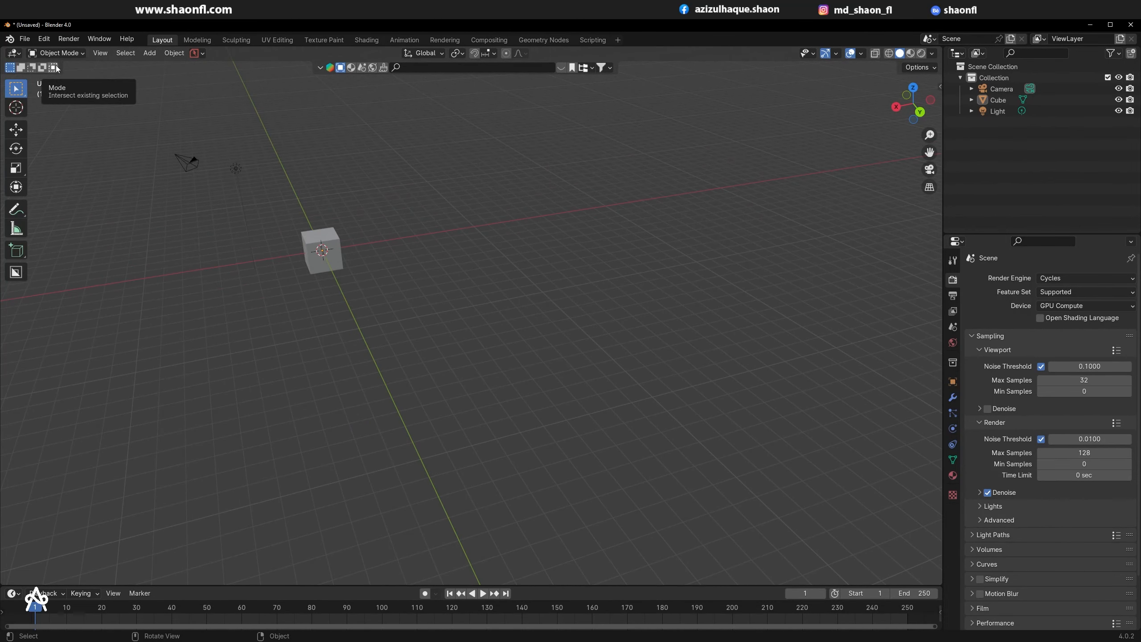
Step: Review the Zoom settings in the Navigation preferences, including the Zoom Method, and close the preferences
{"action": "left_click", "coordinate": [44, 39]}
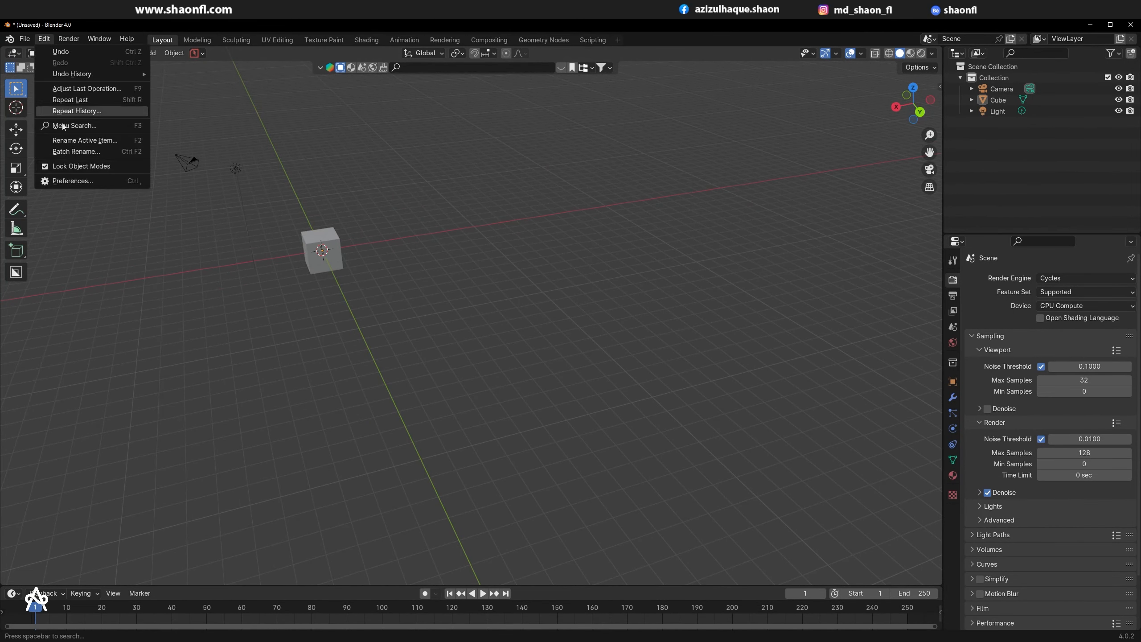
{"action": "left_click", "coordinate": [64, 182]}
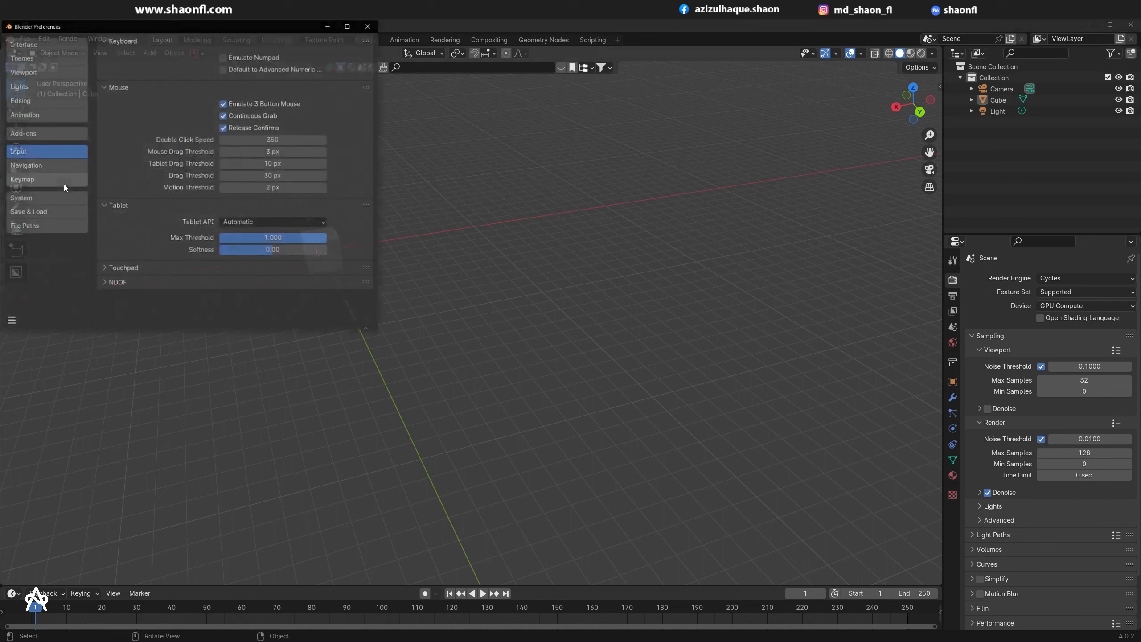
{"action": "left_click", "coordinate": [27, 166]}
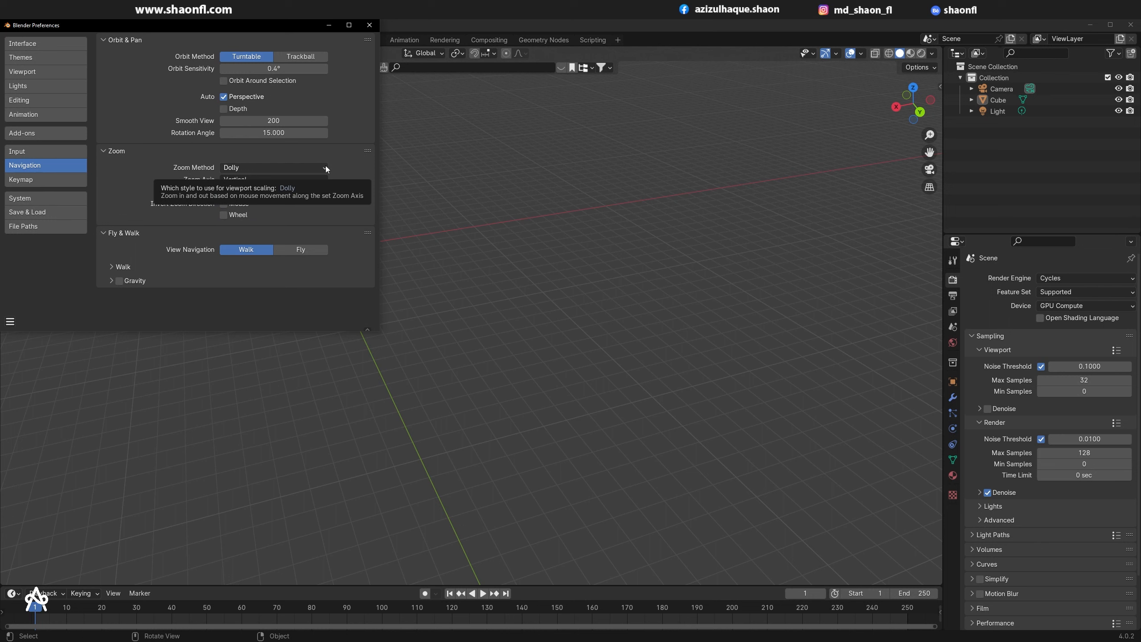
{"action": "left_click", "coordinate": [370, 25]}
Step: Pan the view across the scene, using both the viewport move control and direct panning
{"action": "middle_click_drag", "start_coordinate": [311, 191], "coordinate": [467, 270], "text": "shift"}
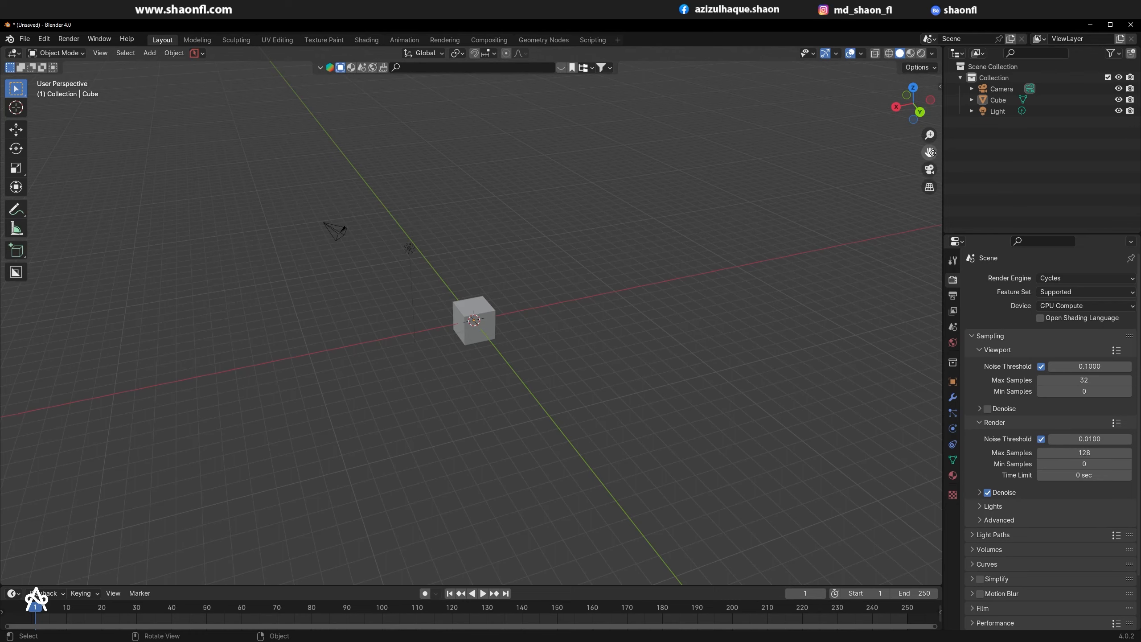
{"action": "left_click_drag", "start_coordinate": [930, 152], "coordinate": [575, 233]}
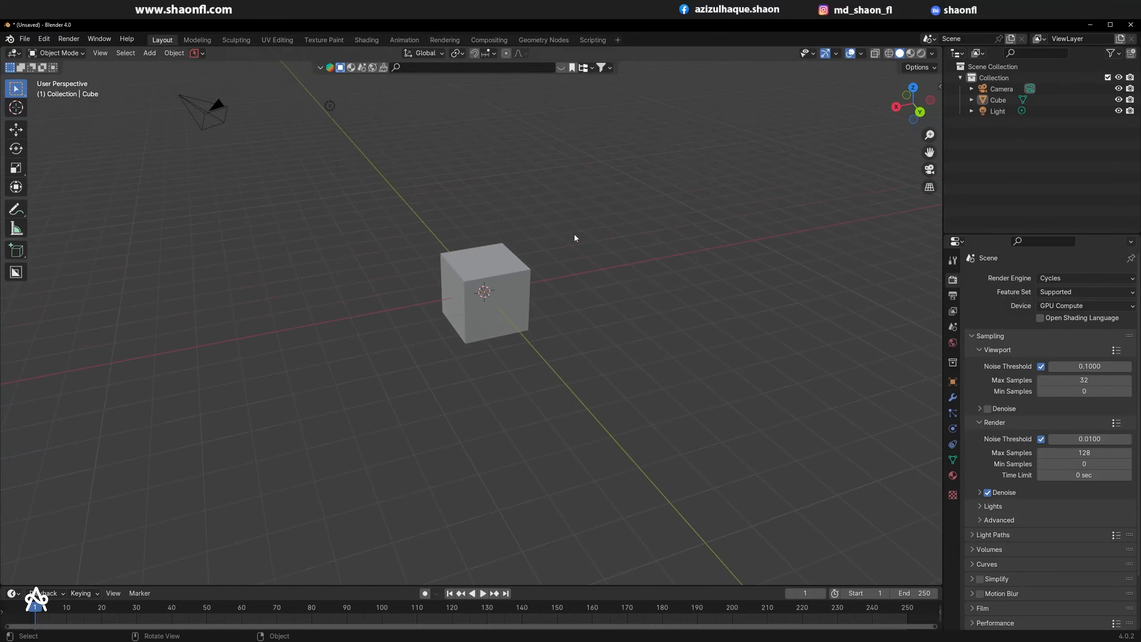
{"action": "middle_click_drag", "start_coordinate": [489, 228], "coordinate": [534, 211]}
{"action": "left_click_drag", "start_coordinate": [929, 153], "coordinate": [441, 297]}
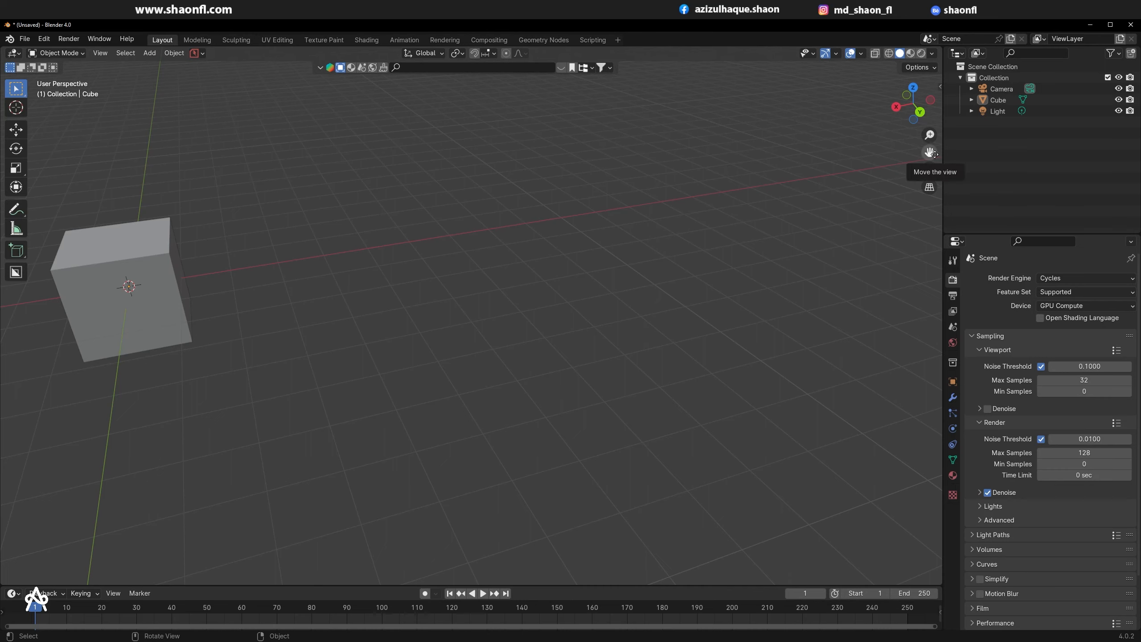
{"action": "left_click_drag", "start_coordinate": [930, 153], "coordinate": [872, 155]}
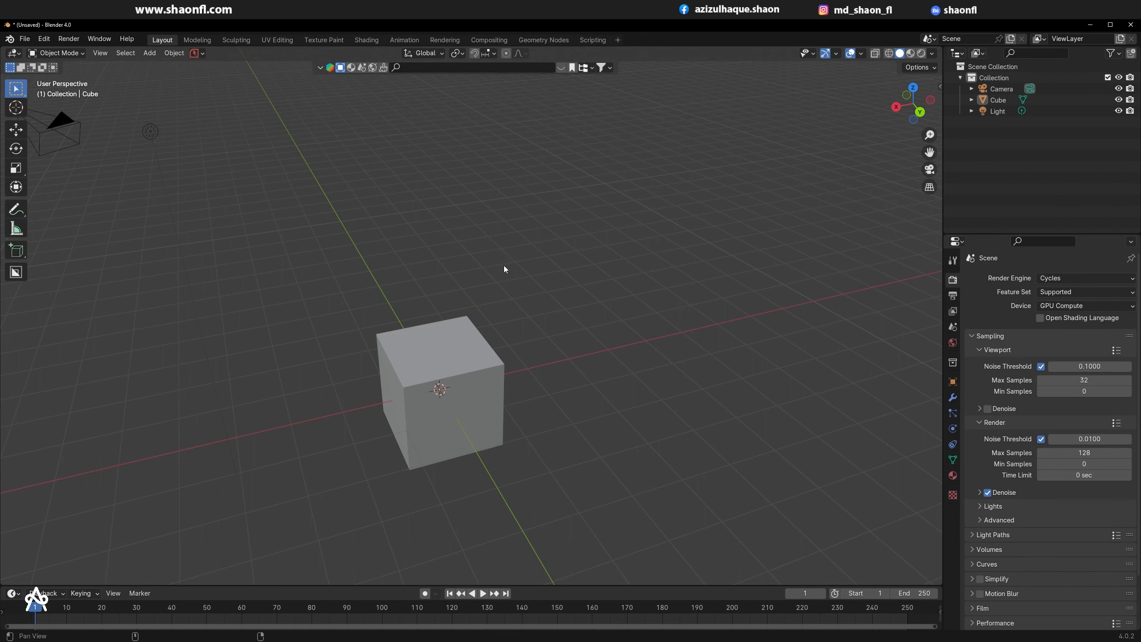
{"action": "middle_click_drag", "start_coordinate": [480, 309], "coordinate": [549, 375], "text": "shift"}
{"action": "scroll", "coordinate": [473, 273], "scroll_direction": "down", "scroll_amount": 3}
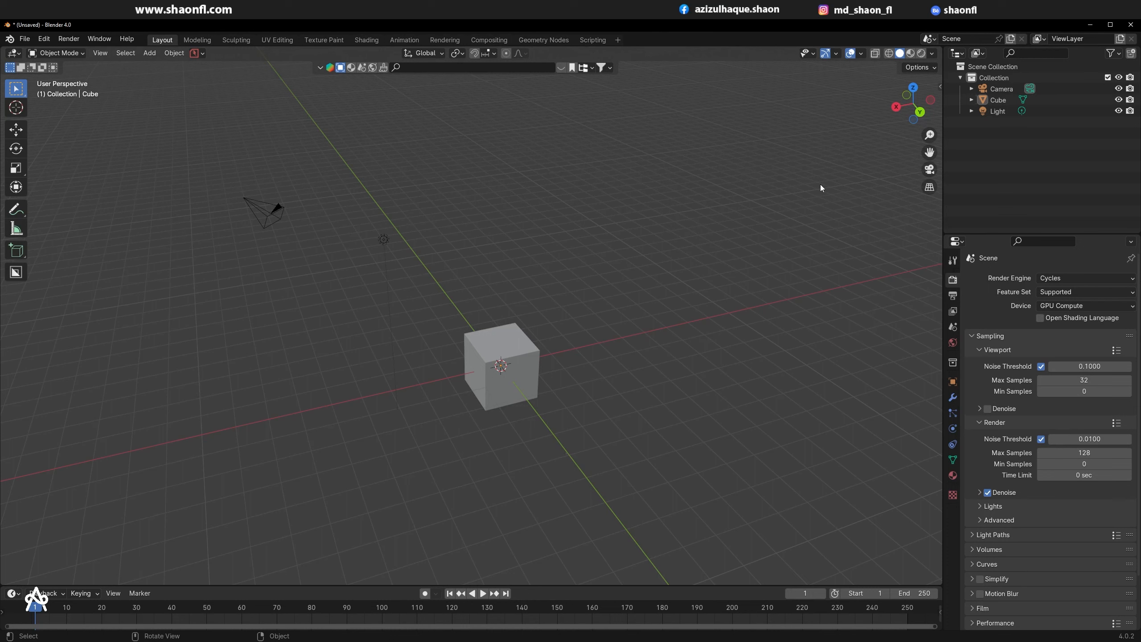
Step: Switch between the camera view and the user perspective, and finish by orbiting out of the camera view
{"action": "key", "text": "KP_0"}
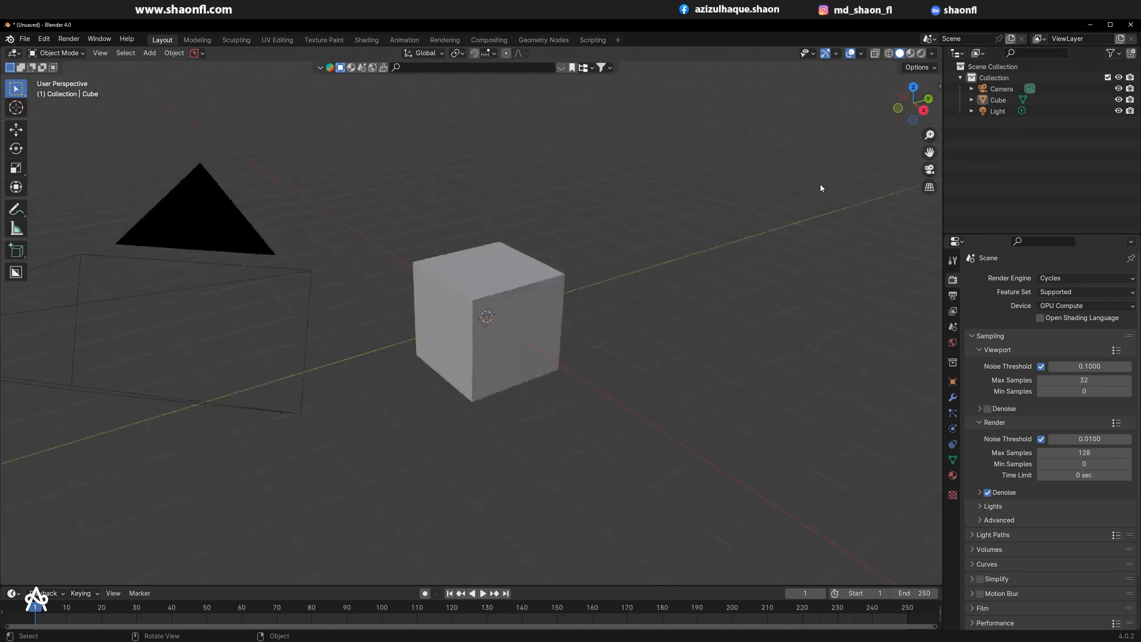
{"action": "key", "text": "KP_0"}
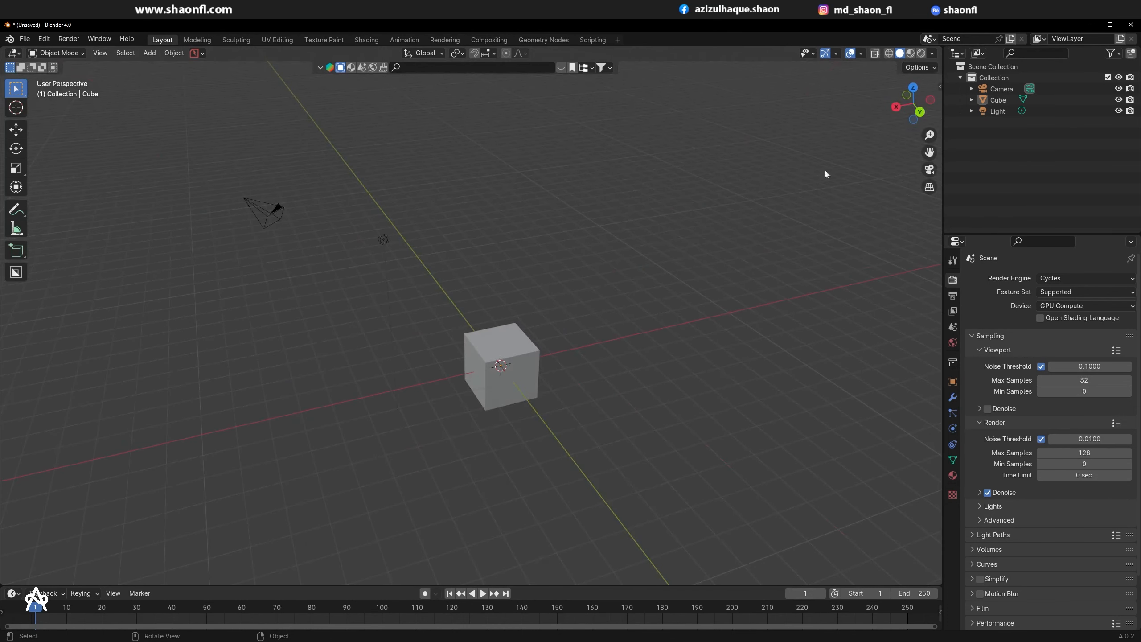
{"action": "left_click", "coordinate": [929, 169]}
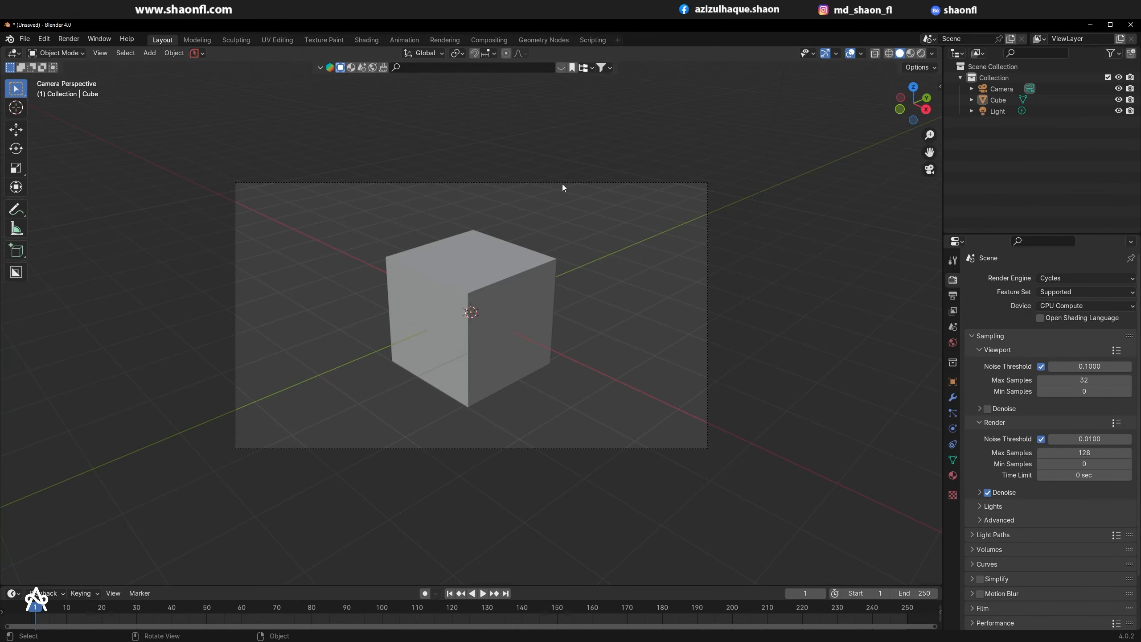
{"action": "middle_click_drag", "start_coordinate": [694, 178], "coordinate": [561, 218]}
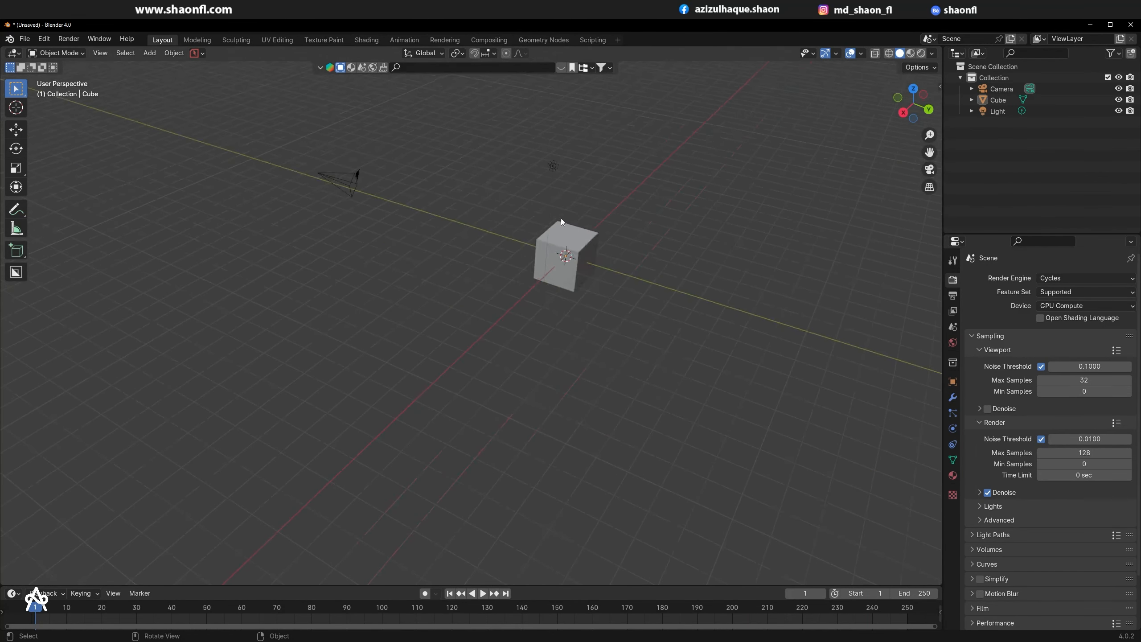
Step: Select the camera and move it in the XY plane past the cube with the Move tool
{"action": "left_click", "coordinate": [360, 174]}
{"action": "middle_click_drag", "start_coordinate": [427, 203], "coordinate": [332, 233]}
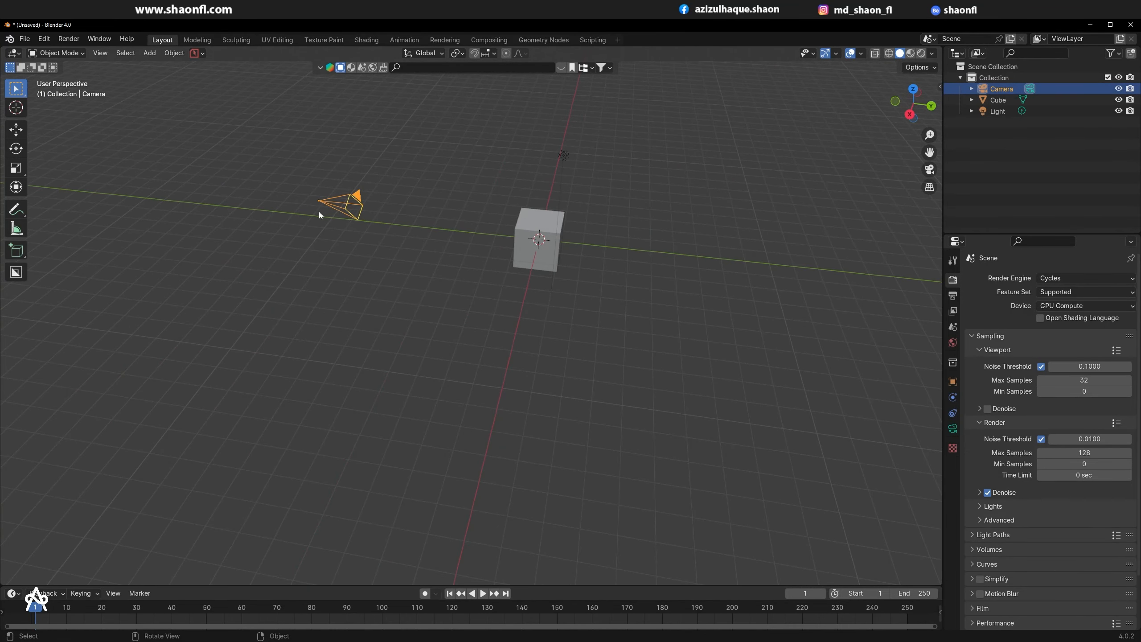
{"action": "middle_click_drag", "start_coordinate": [451, 205], "coordinate": [496, 280]}
{"action": "left_click", "coordinate": [16, 129]}
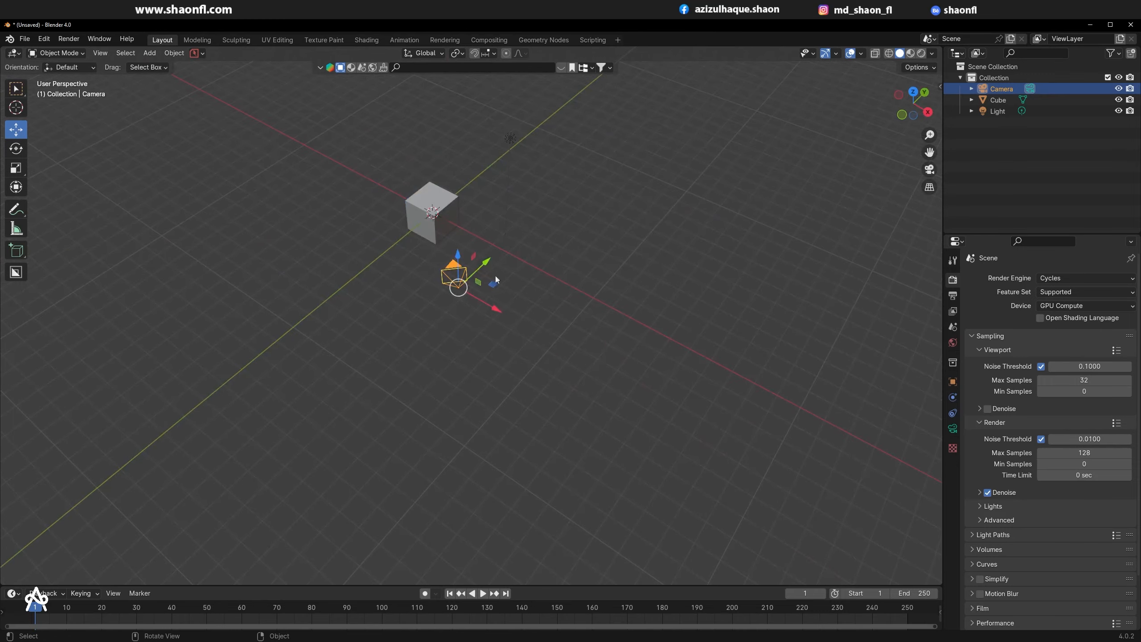
{"action": "left_click_drag", "start_coordinate": [496, 282], "coordinate": [347, 190]}
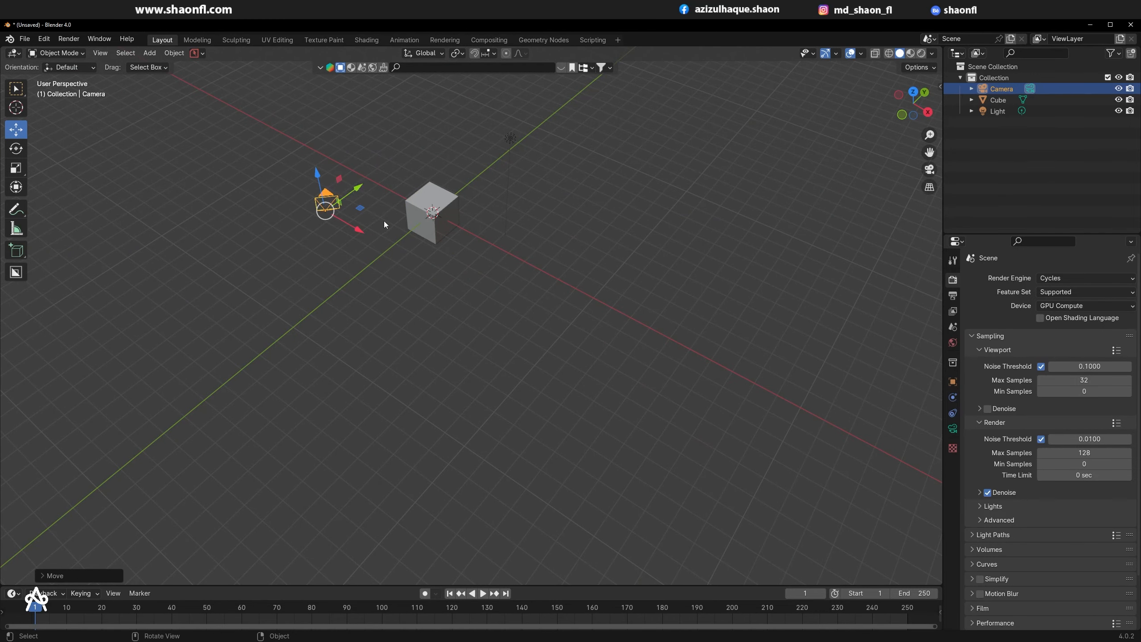
Step: Rotate the camera about -55° around the global Z axis so it faces the cube
{"action": "key", "text": "r"}
{"action": "key", "text": "z"}
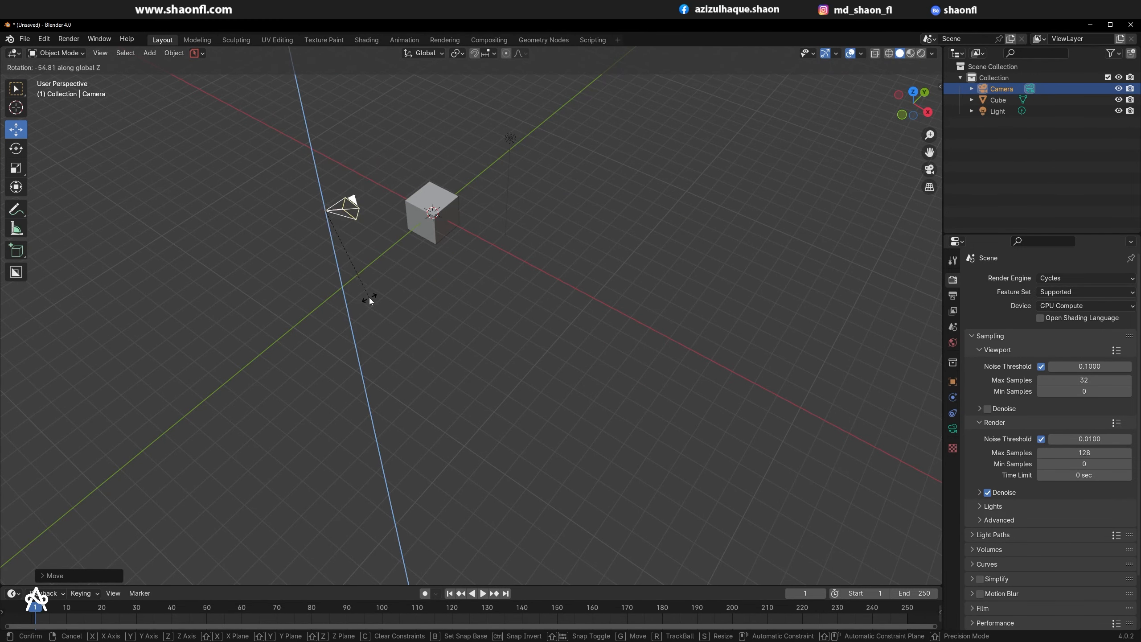
{"action": "left_click", "coordinate": [369, 298]}
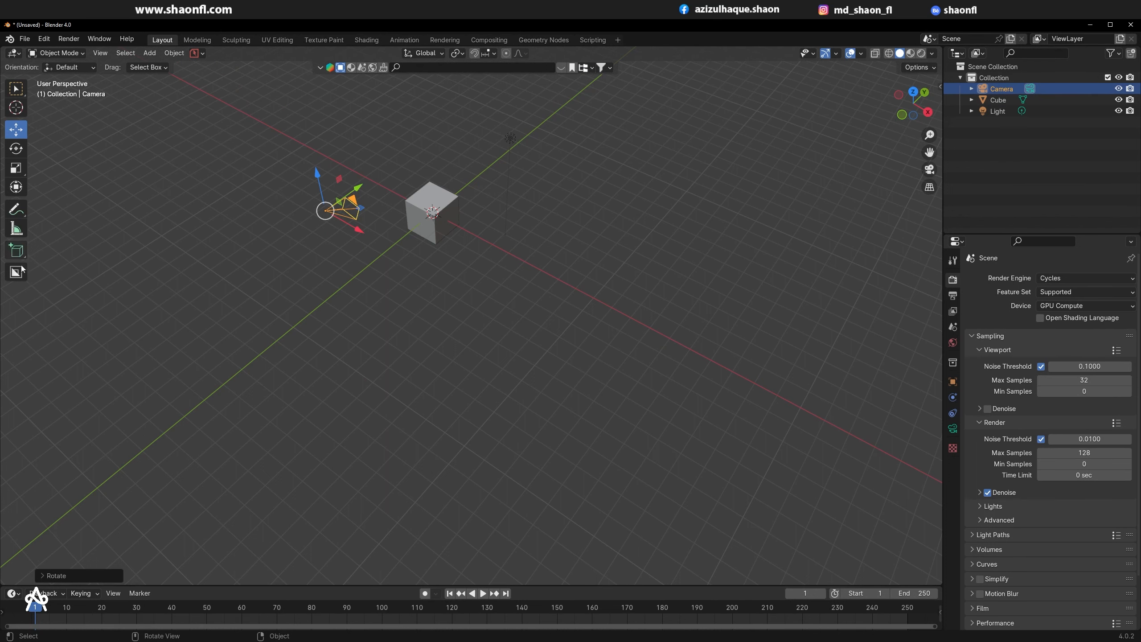
Step: Look through the repositioned camera to check how the cube sits in its frame
{"action": "middle_click_drag", "start_coordinate": [377, 226], "coordinate": [536, 174]}
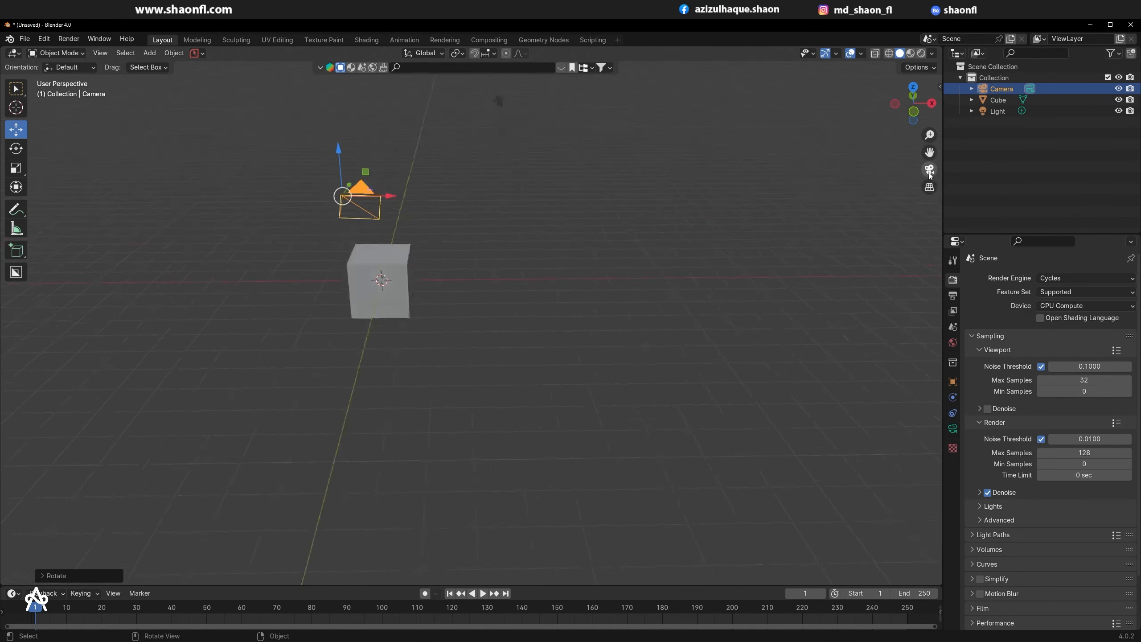
{"action": "left_click", "coordinate": [930, 170]}
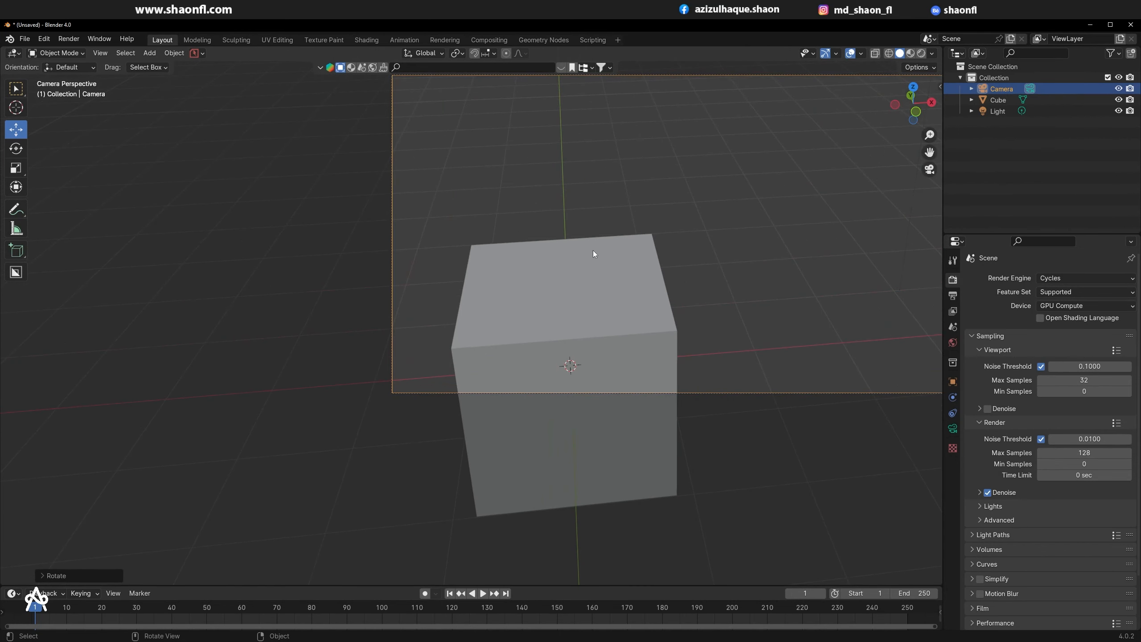
{"action": "scroll", "coordinate": [590, 253], "scroll_direction": "down", "scroll_amount": 3}
{"action": "scroll", "coordinate": [590, 253], "scroll_direction": "up", "scroll_amount": 2}
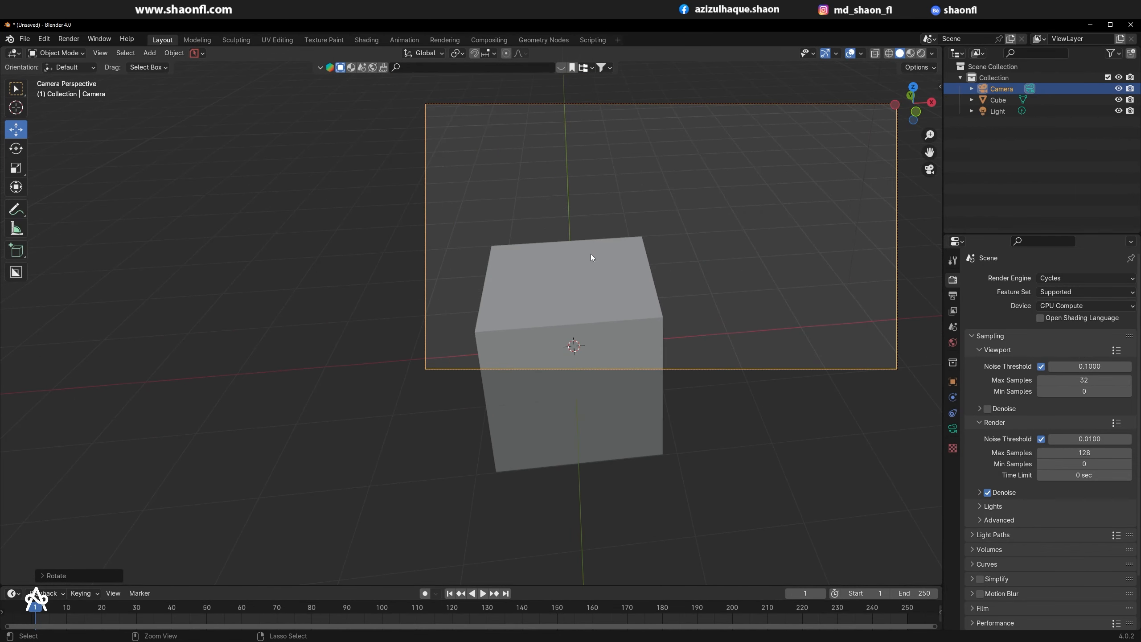
Step: Undo the camera's rotation and move, and return from the camera view to the user perspective
{"action": "key", "text": "ctrl+z"}
{"action": "key", "text": "ctrl+z"}
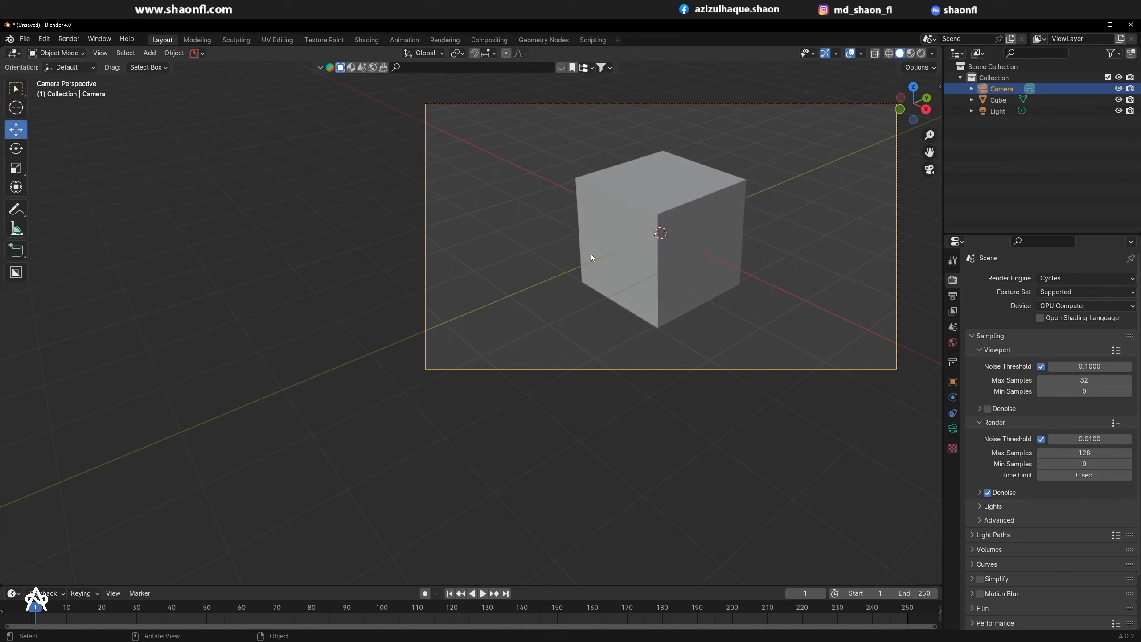
{"action": "scroll", "coordinate": [704, 182], "scroll_direction": "down", "scroll_amount": 4}
{"action": "middle_click_drag", "start_coordinate": [703, 186], "coordinate": [568, 209]}
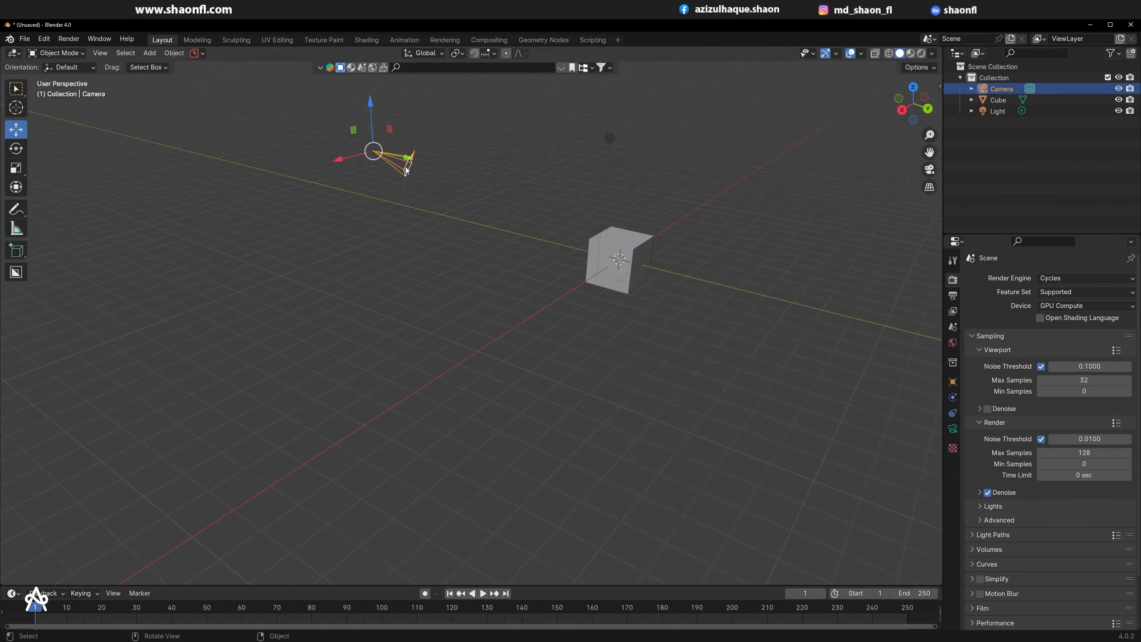
Step: Inspect the camera object from several sides and distances, and leave it selected
{"action": "middle_click_drag", "start_coordinate": [406, 169], "coordinate": [489, 204]}
{"action": "left_click", "coordinate": [565, 222]}
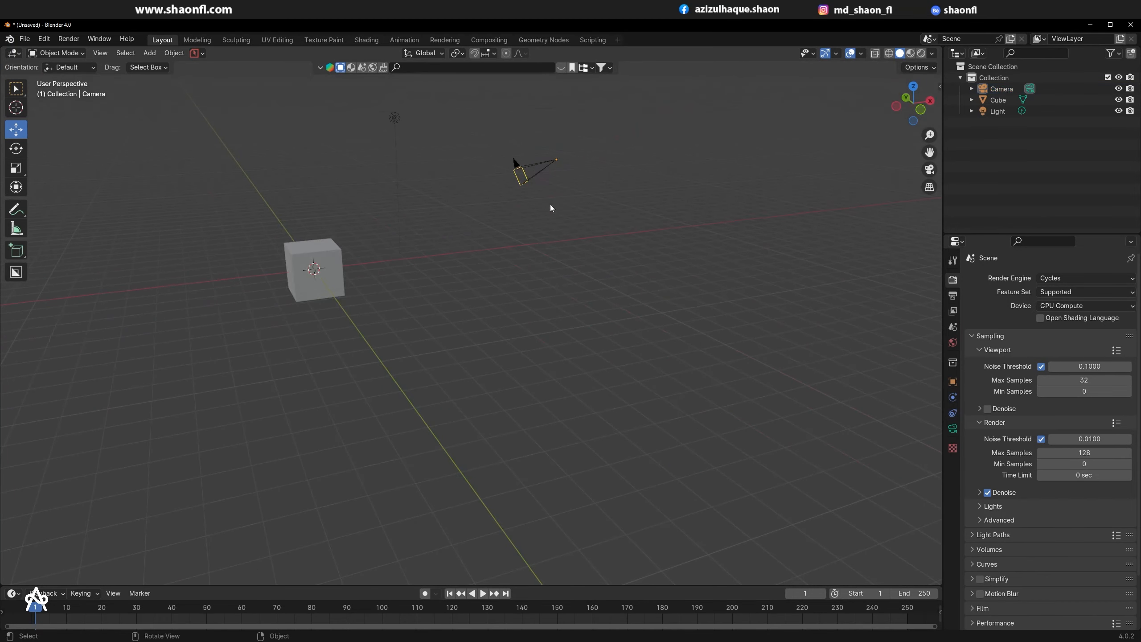
{"action": "left_click", "coordinate": [512, 162]}
{"action": "middle_click_drag", "start_coordinate": [512, 163], "coordinate": [535, 217]}
{"action": "scroll", "coordinate": [441, 142], "scroll_direction": "up", "scroll_amount": 1}
{"action": "scroll", "coordinate": [466, 222], "scroll_direction": "up", "scroll_amount": 4}
{"action": "left_click", "coordinate": [507, 206]}
{"action": "scroll", "coordinate": [499, 211], "scroll_direction": "down", "scroll_amount": 4}
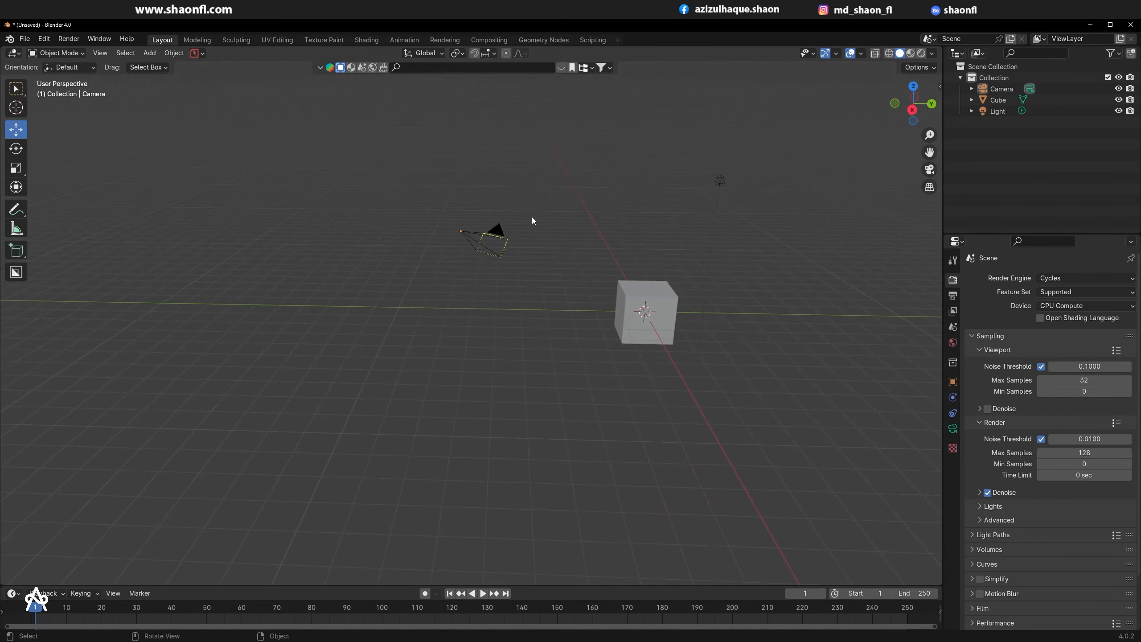
{"action": "left_click", "coordinate": [489, 233]}
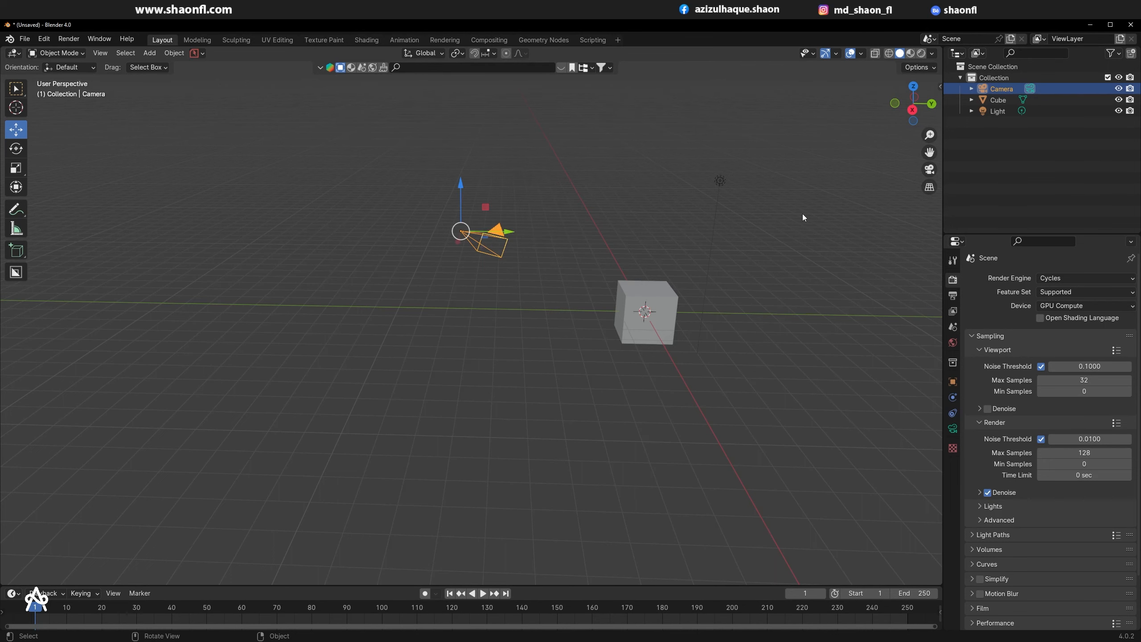
Step: Orbit around the cube and the selected camera at close range to examine them in perspective projection
{"action": "middle_click_drag", "start_coordinate": [718, 266], "coordinate": [675, 258]}
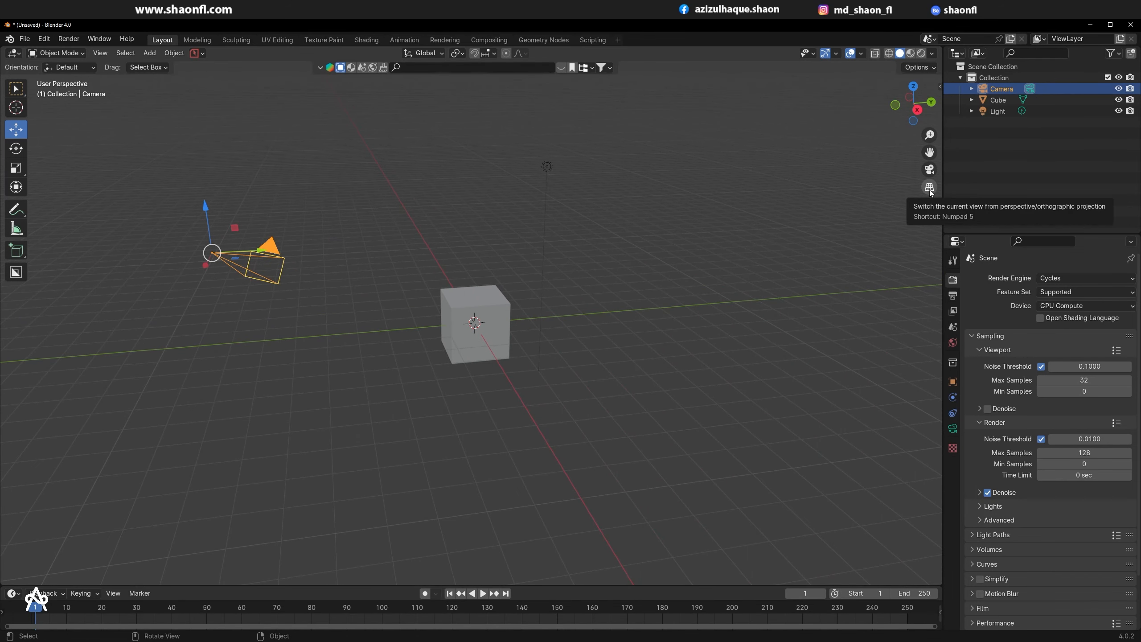
{"action": "middle_click_drag", "start_coordinate": [427, 308], "coordinate": [532, 254]}
{"action": "middle_click_drag", "start_coordinate": [551, 306], "coordinate": [508, 296]}
{"action": "scroll", "coordinate": [474, 331], "scroll_direction": "up", "scroll_amount": 3}
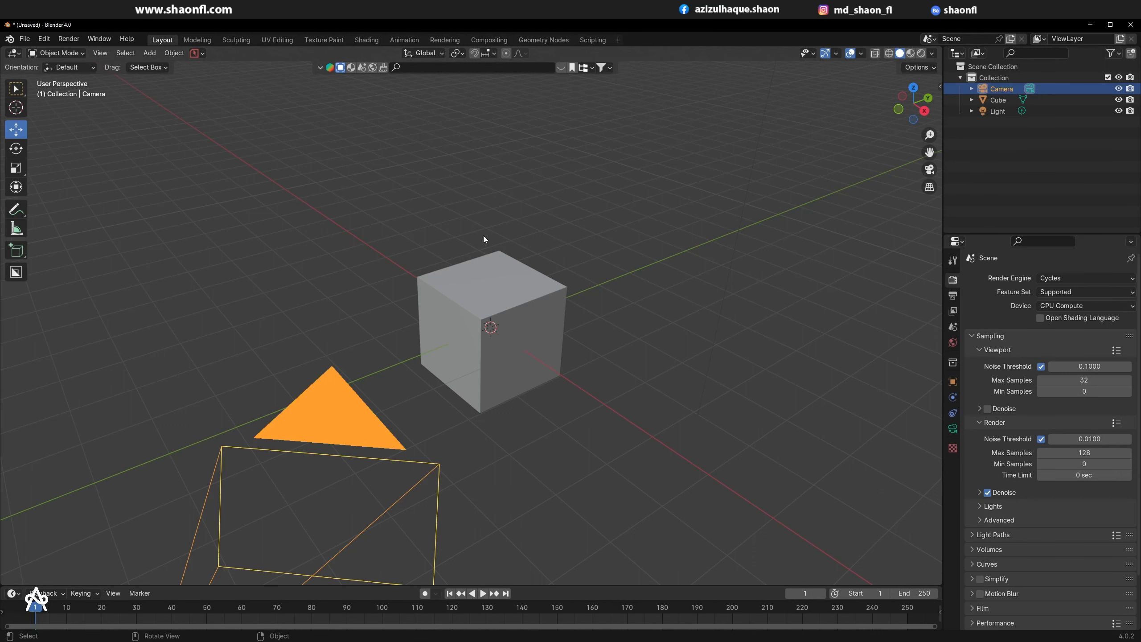
{"action": "middle_click_drag", "start_coordinate": [468, 258], "coordinate": [494, 259]}
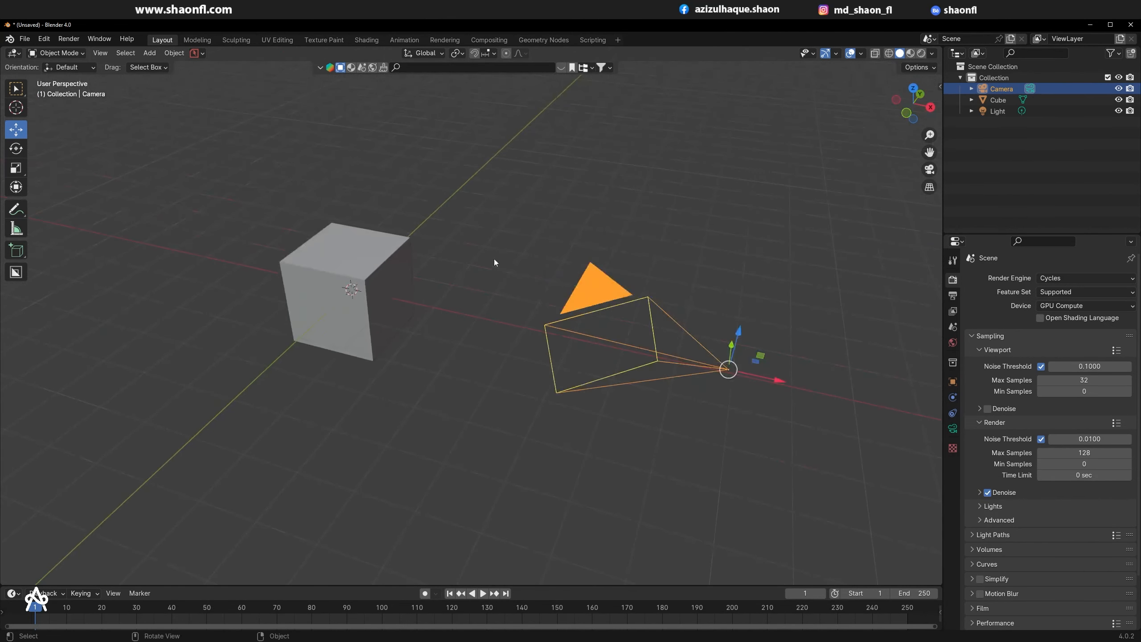
{"action": "middle_click_drag", "start_coordinate": [277, 173], "coordinate": [392, 204]}
Step: Deselect the camera, make the cube the active object, and clear the selection
{"action": "left_click", "coordinate": [69, 87]}
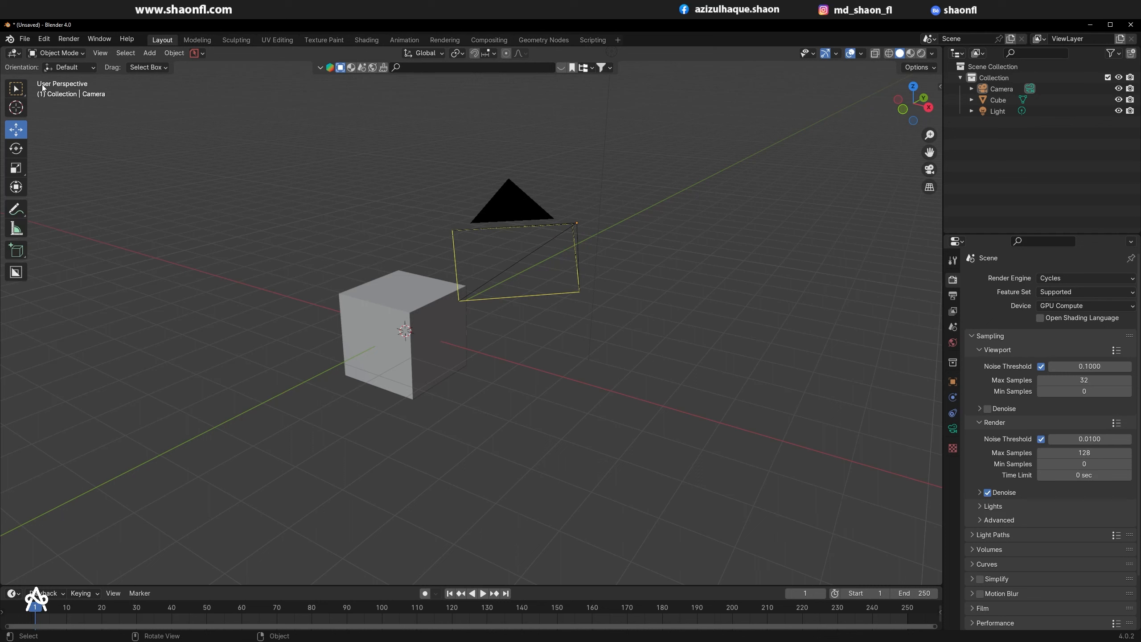
{"action": "left_click", "coordinate": [406, 316]}
{"action": "left_click", "coordinate": [223, 227]}
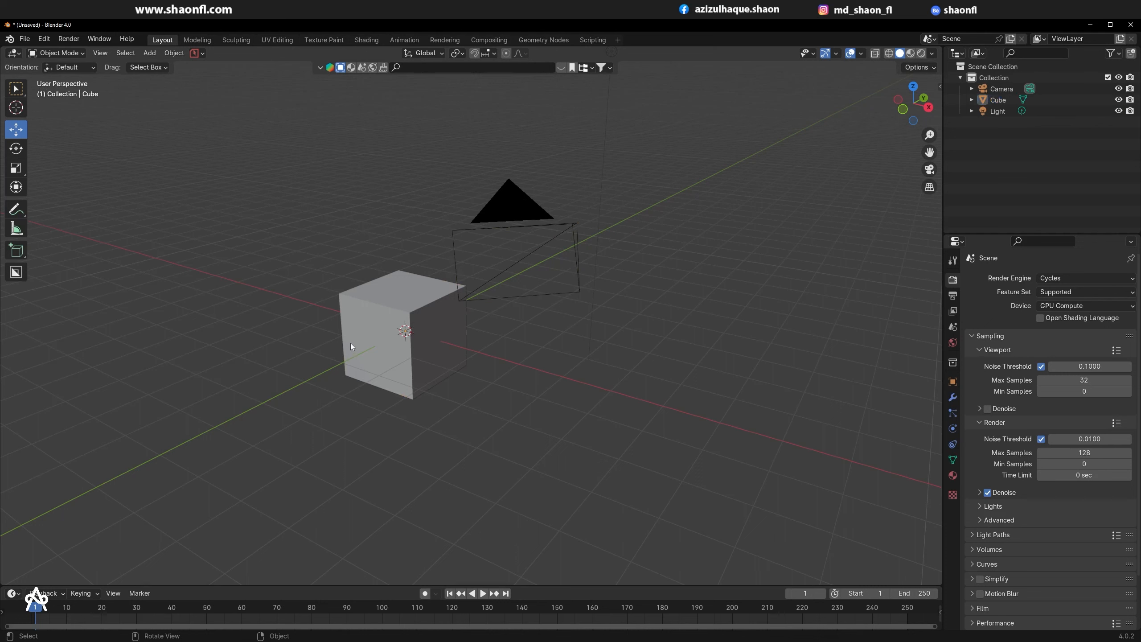
{"action": "left_click", "coordinate": [382, 320]}
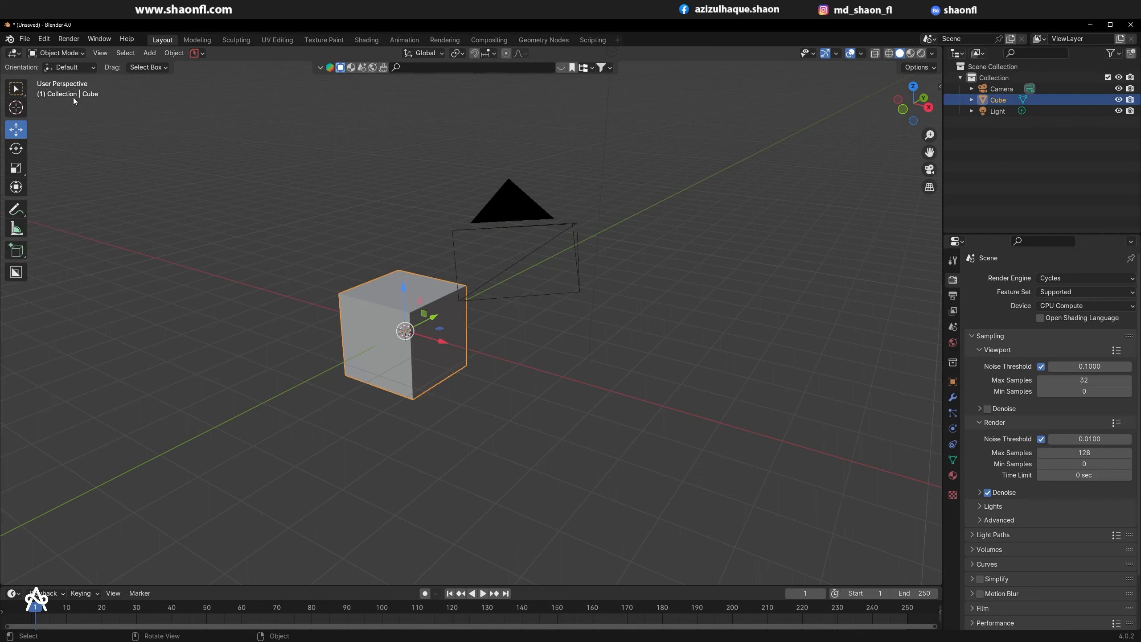
{"action": "left_click", "coordinate": [192, 167]}
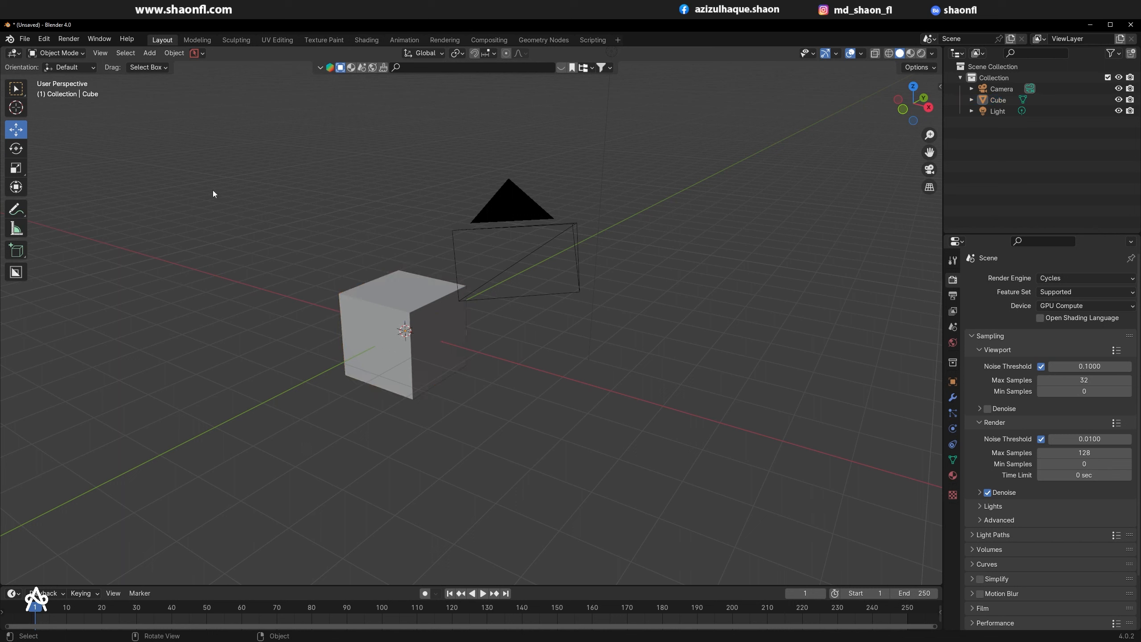
Step: Alternately select the cube and the camera, leaving the camera as the active object, and clear the selection
{"action": "left_click", "coordinate": [442, 316]}
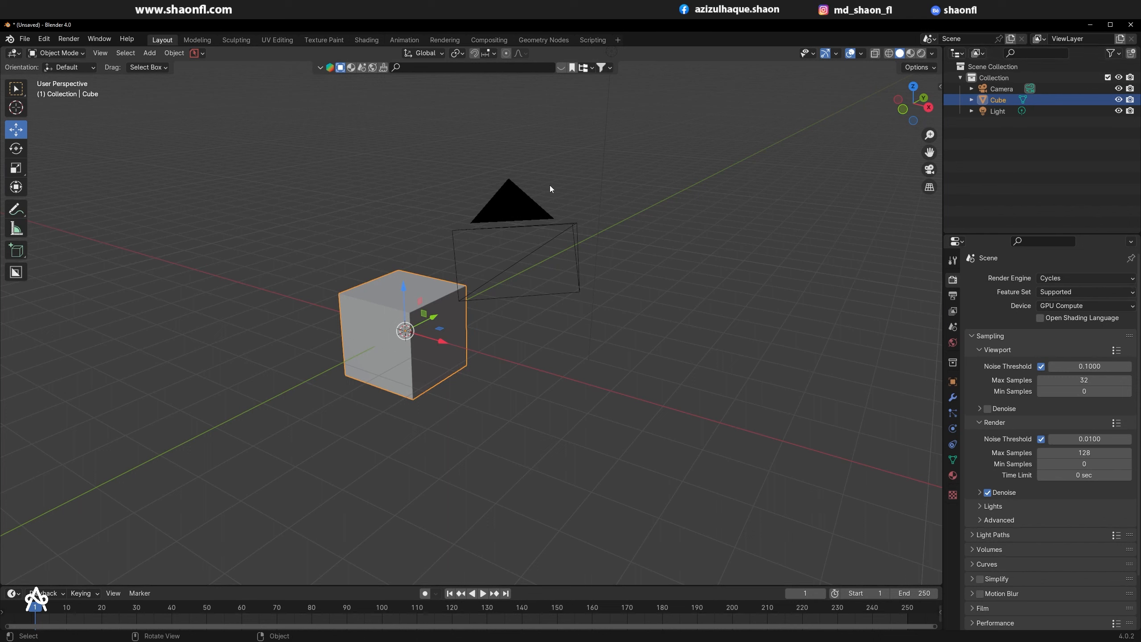
{"action": "left_click", "coordinate": [546, 212]}
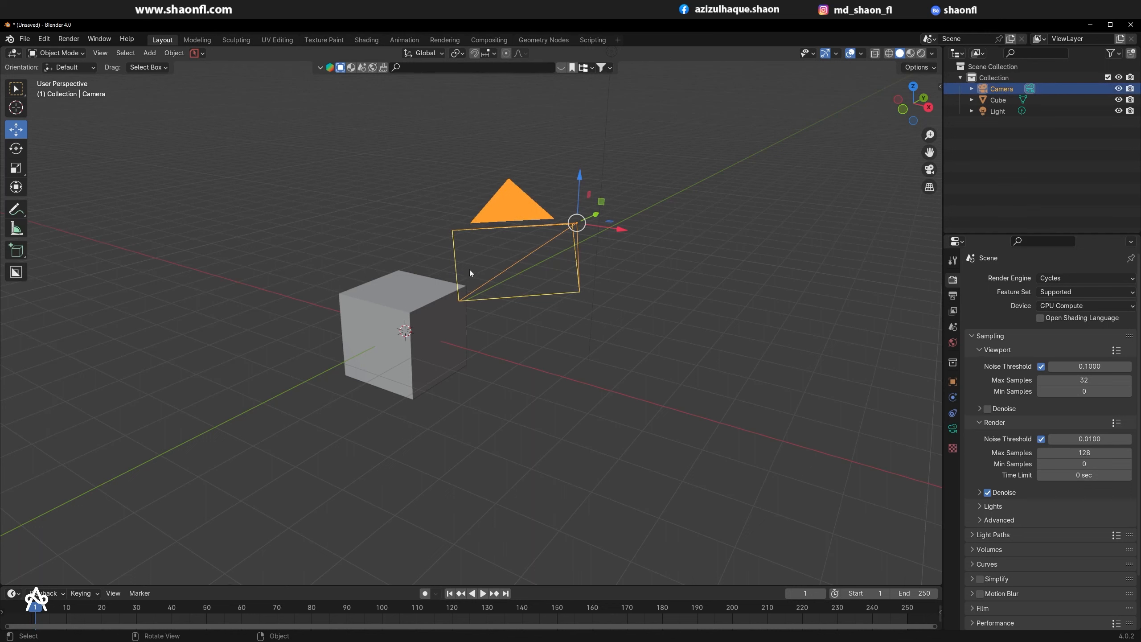
{"action": "left_click", "coordinate": [366, 363]}
{"action": "left_click", "coordinate": [524, 200]}
{"action": "left_click", "coordinate": [655, 366]}
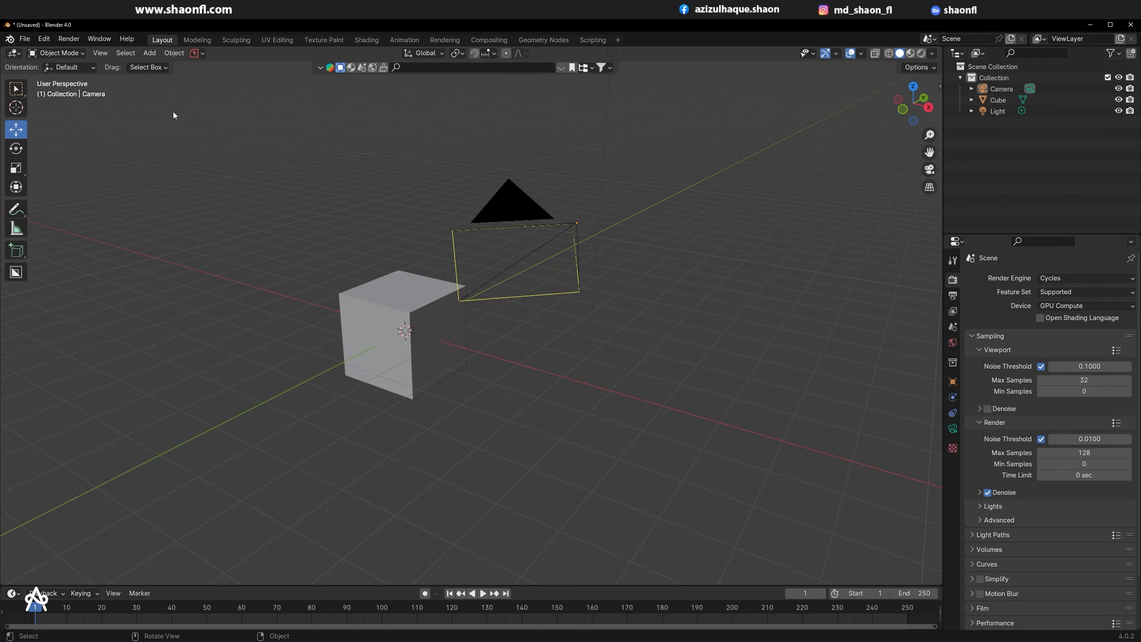
Step: Switch the viewport from perspective to orthographic projection and examine the cube and camera at several zoom distances
{"action": "middle_click_drag", "start_coordinate": [733, 198], "coordinate": [668, 207]}
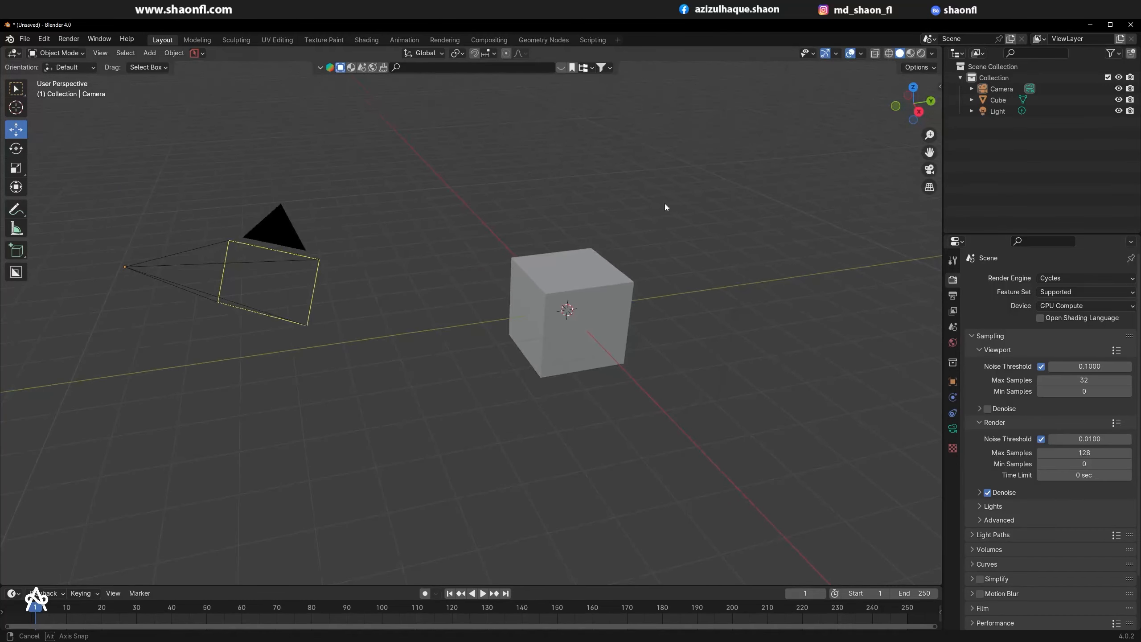
{"action": "left_click", "coordinate": [930, 187]}
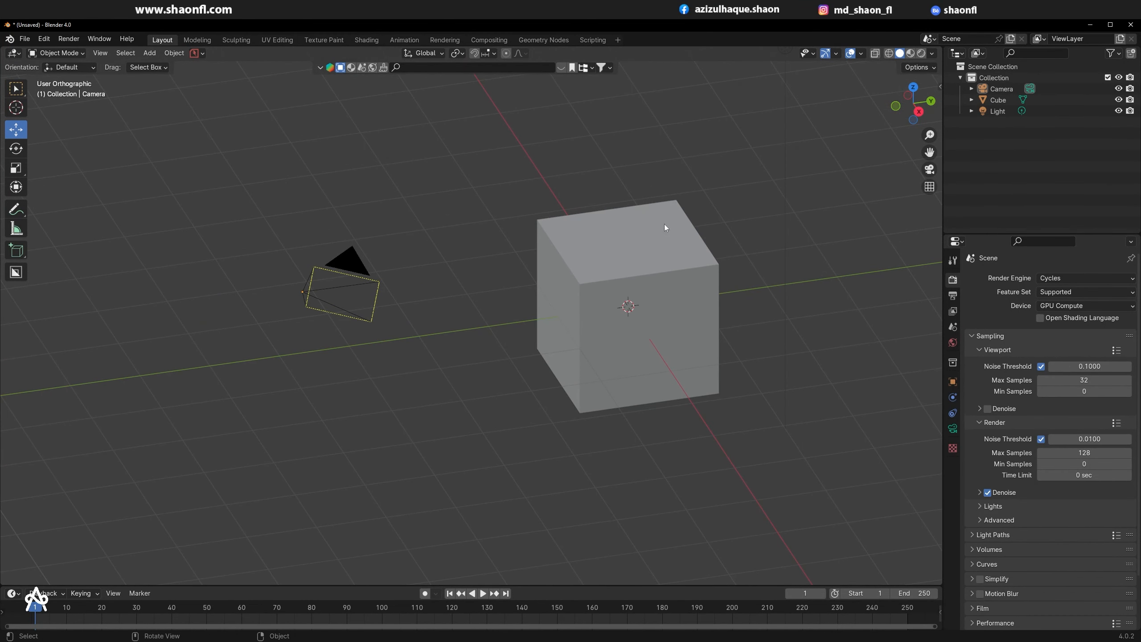
{"action": "scroll", "coordinate": [628, 273], "scroll_direction": "up", "scroll_amount": 1}
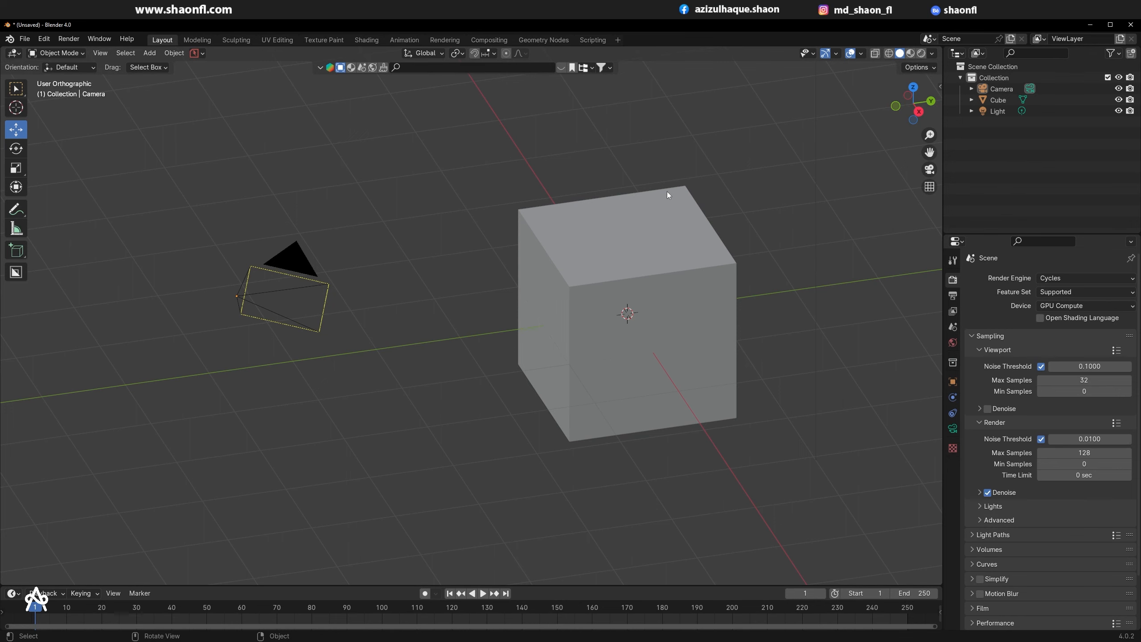
{"action": "scroll", "coordinate": [659, 258], "scroll_direction": "up", "scroll_amount": 3}
{"action": "scroll", "coordinate": [659, 258], "scroll_direction": "down", "scroll_amount": 4}
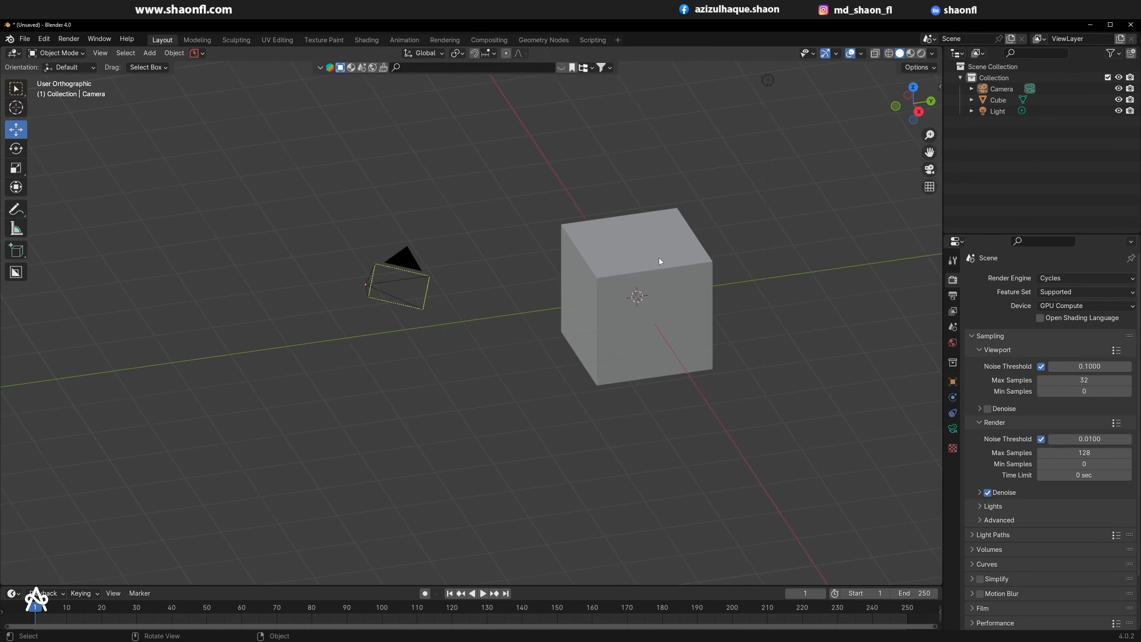
{"action": "scroll", "coordinate": [667, 252], "scroll_direction": "down", "scroll_amount": 2}
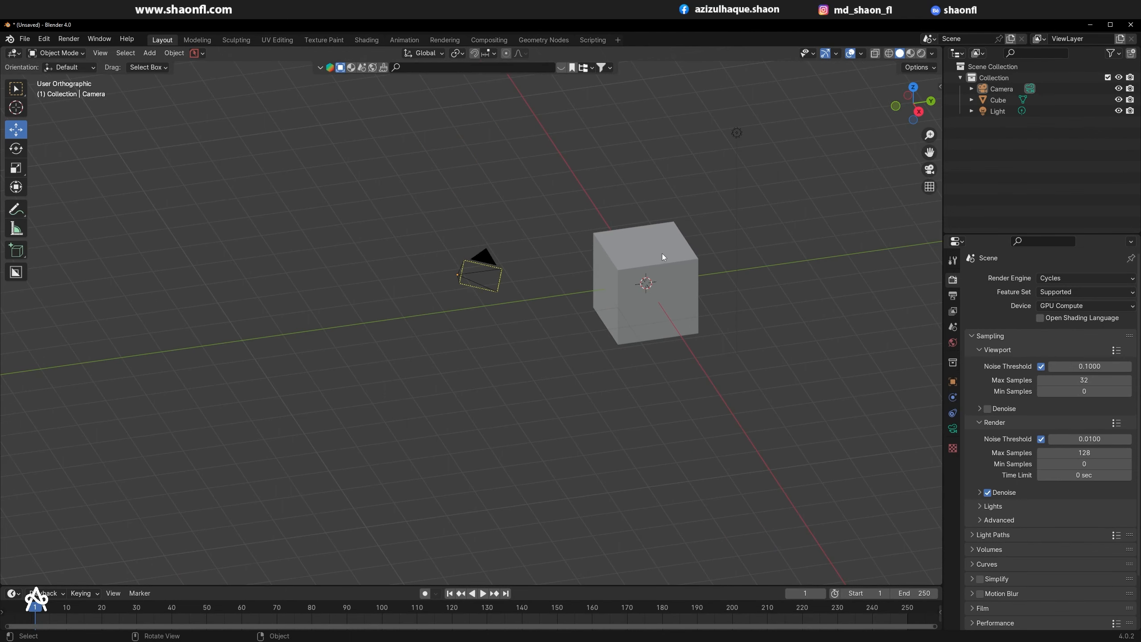
{"action": "scroll", "coordinate": [662, 254], "scroll_direction": "up", "scroll_amount": 7}
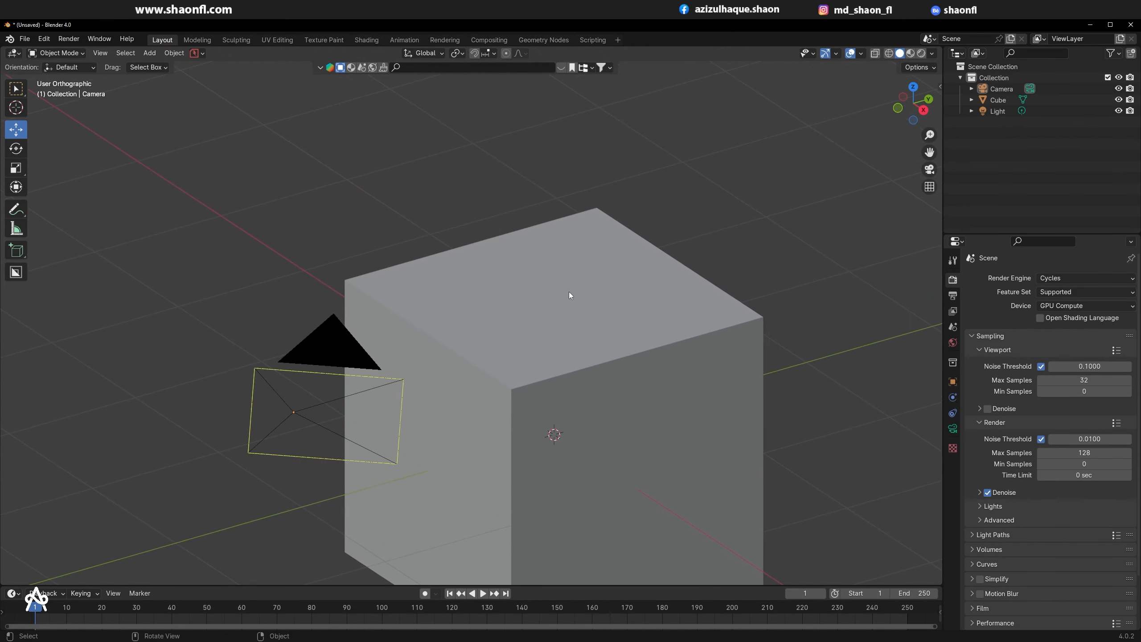
Step: Select the cube, enter Edit Mode, and clear the mesh selection
{"action": "scroll", "coordinate": [567, 293], "scroll_direction": "down", "scroll_amount": 2}
{"action": "left_click", "coordinate": [566, 295]}
{"action": "key", "text": "Tab"}
{"action": "scroll", "coordinate": [584, 286], "scroll_direction": "up", "scroll_amount": 3}
{"action": "scroll", "coordinate": [615, 272], "scroll_direction": "down", "scroll_amount": 4}
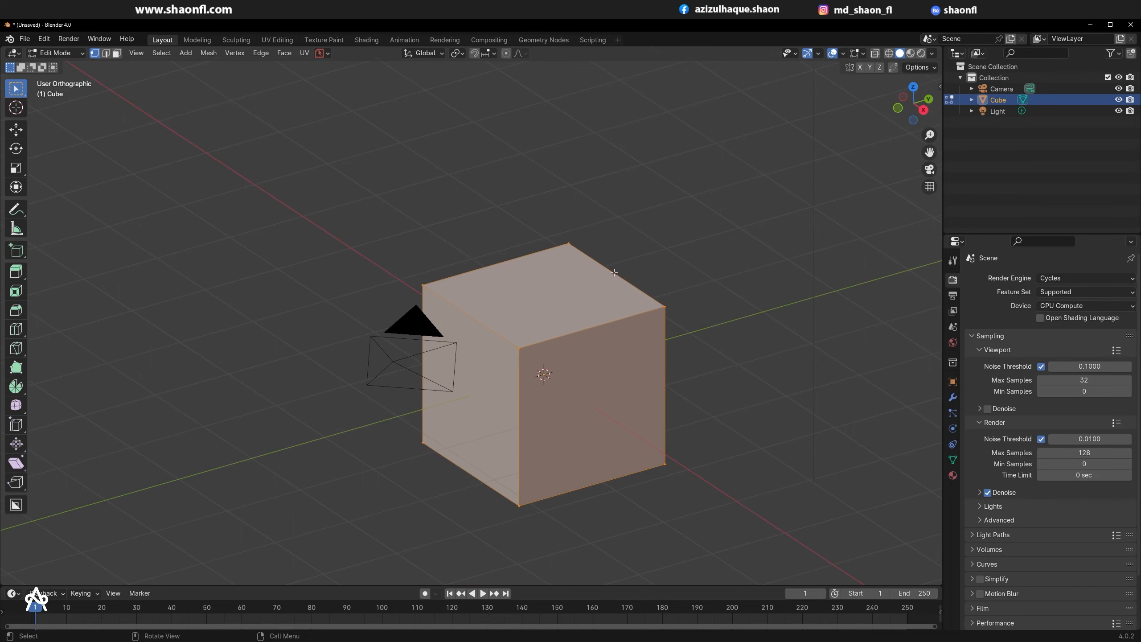
{"action": "left_click", "coordinate": [651, 276]}
{"action": "middle_click_drag", "start_coordinate": [630, 277], "coordinate": [612, 276]}
Step: Bevel the cube's top edge on the positive Y side about 0.64 m wide with 5 segments, and return to Object Mode
{"action": "key", "text": "2"}
{"action": "left_click", "coordinate": [746, 288]}
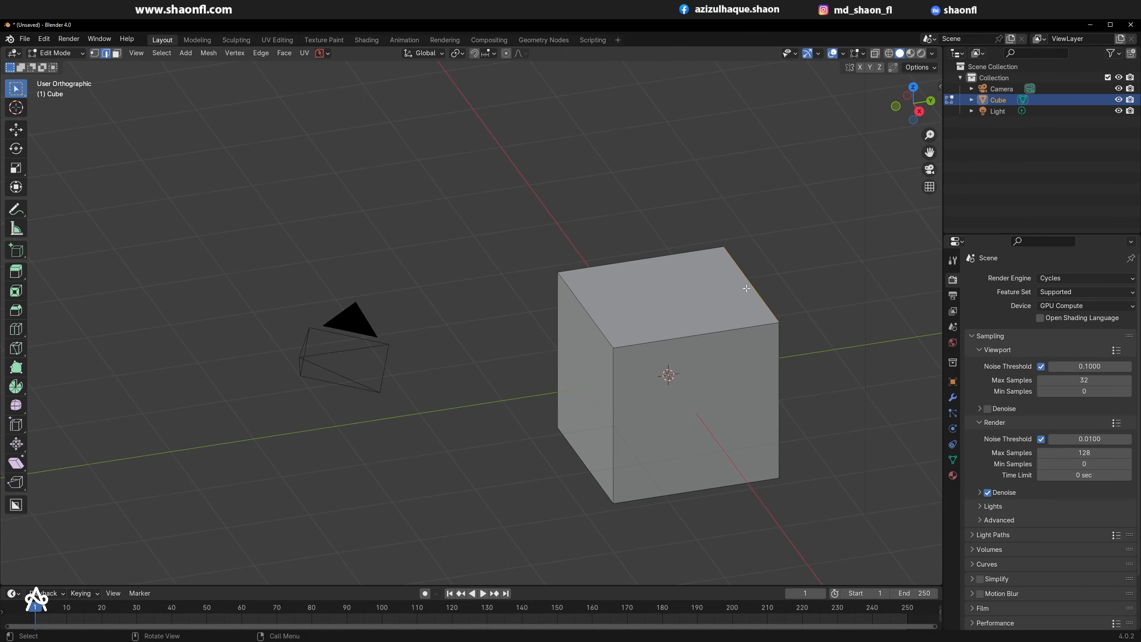
{"action": "right_click", "coordinate": [787, 286]}
{"action": "left_click", "coordinate": [777, 322]}
{"action": "scroll", "coordinate": [848, 326], "scroll_direction": "up", "scroll_amount": 4}
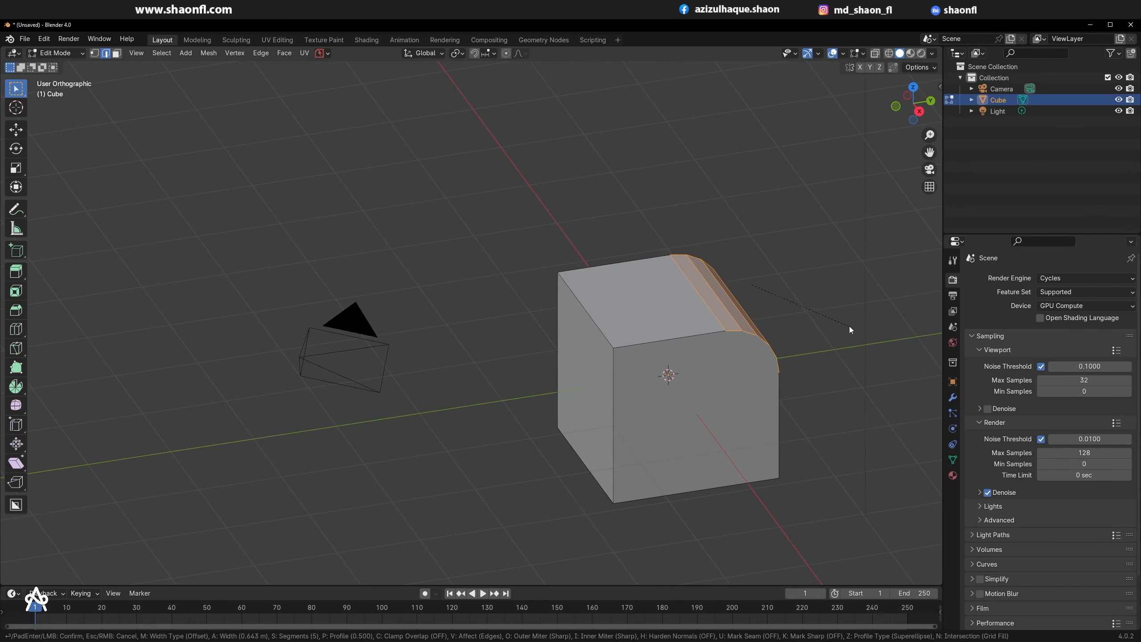
{"action": "left_click", "coordinate": [858, 325]}
{"action": "key", "text": "Tab"}
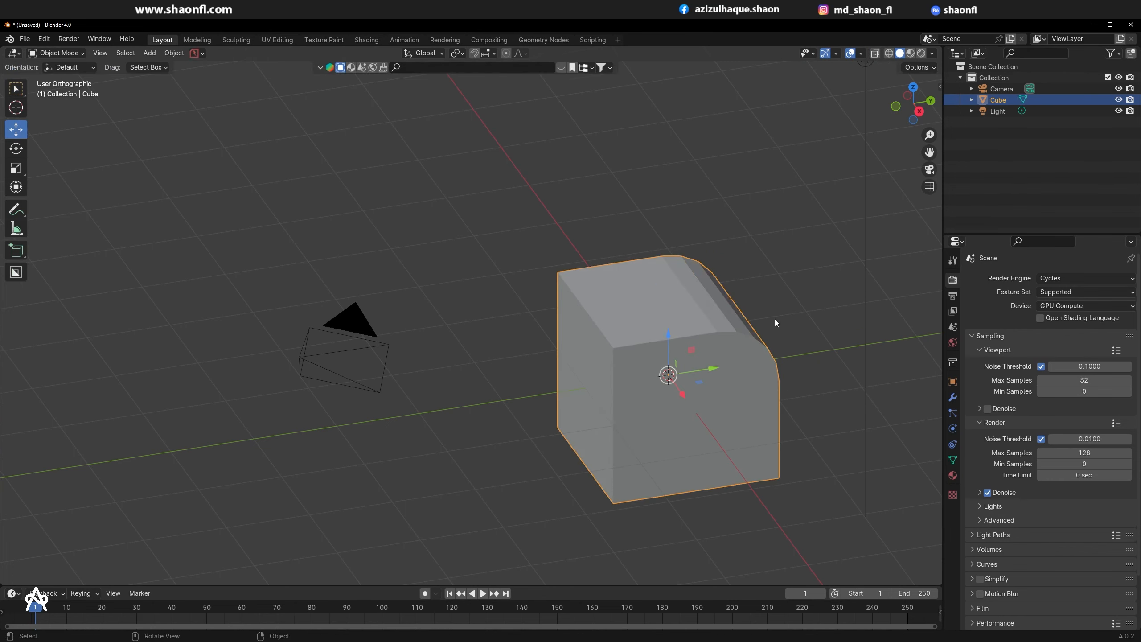
Step: Examine the beveled cube in the front, right and top orthographic views
{"action": "scroll", "coordinate": [775, 319], "scroll_direction": "down", "scroll_amount": 3}
{"action": "middle_click_drag", "start_coordinate": [764, 321], "coordinate": [544, 282], "text": "shift"}
{"action": "scroll", "coordinate": [483, 217], "scroll_direction": "up", "scroll_amount": 2}
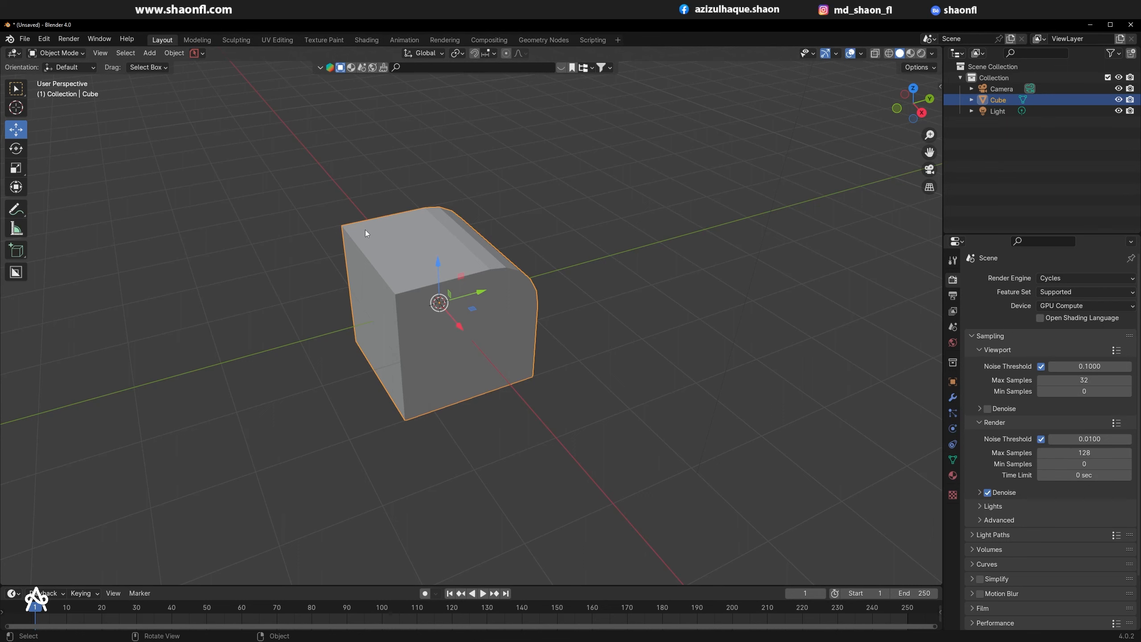
{"action": "key", "text": "KP_1"}
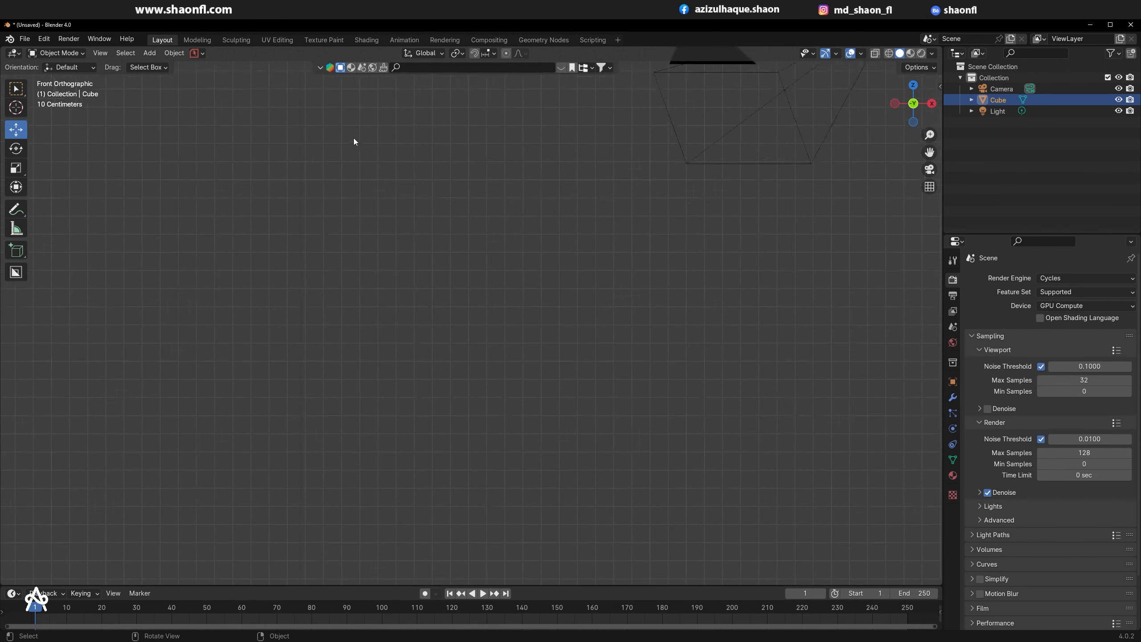
{"action": "middle_click_drag", "start_coordinate": [353, 138], "coordinate": [724, 236], "text": "shift"}
{"action": "middle_click_drag", "start_coordinate": [437, 332], "coordinate": [458, 249], "text": "shift"}
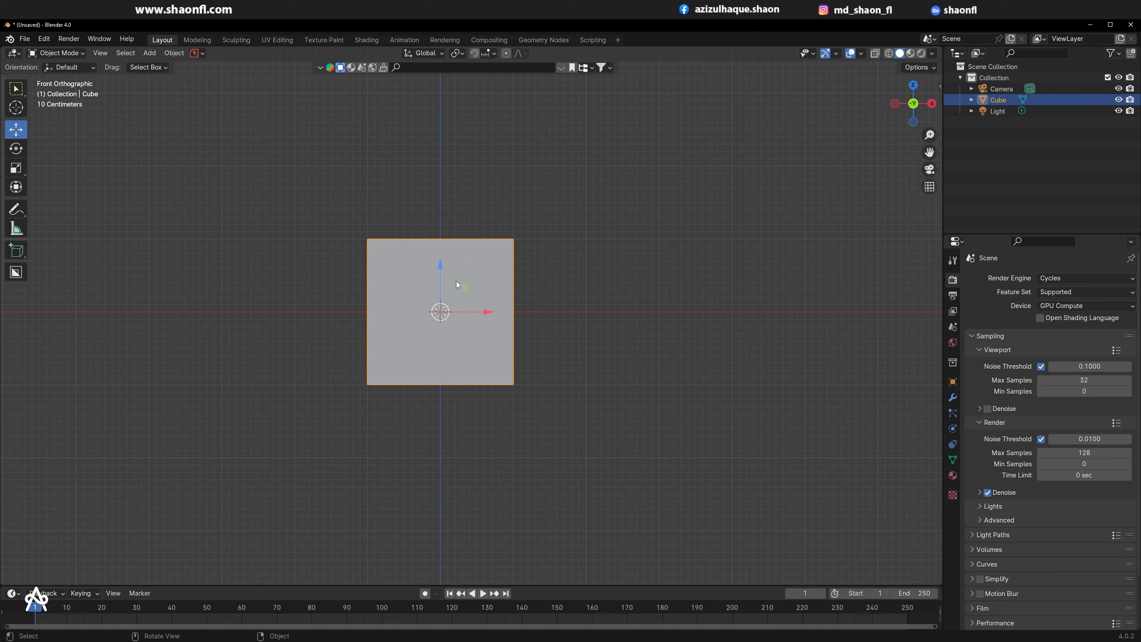
{"action": "key", "text": "KP_3"}
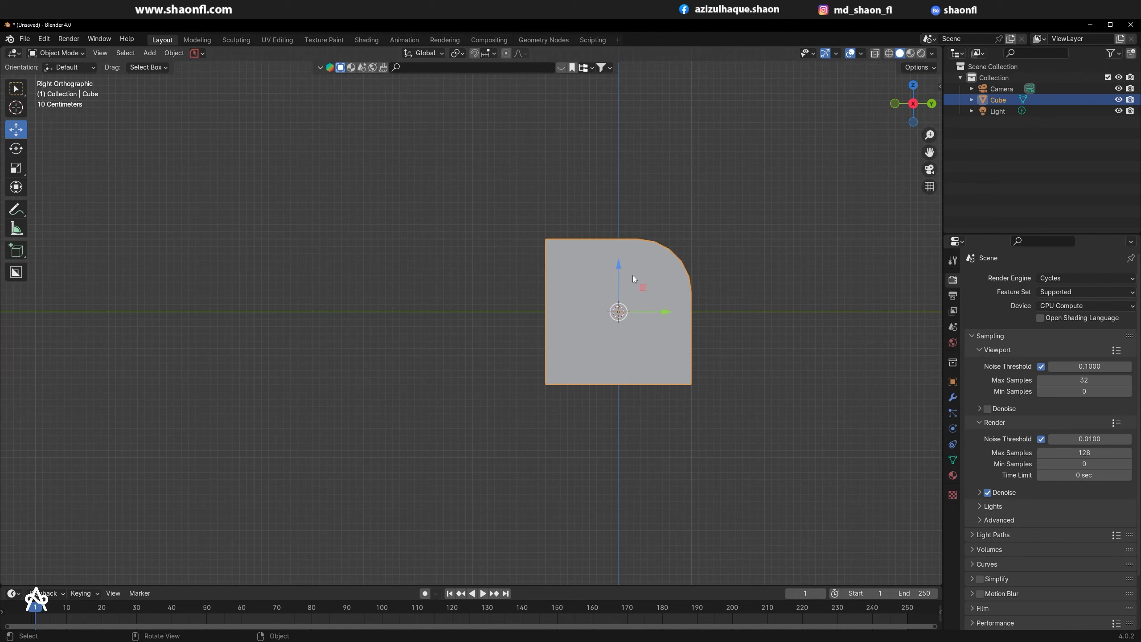
{"action": "key", "text": "KP_7"}
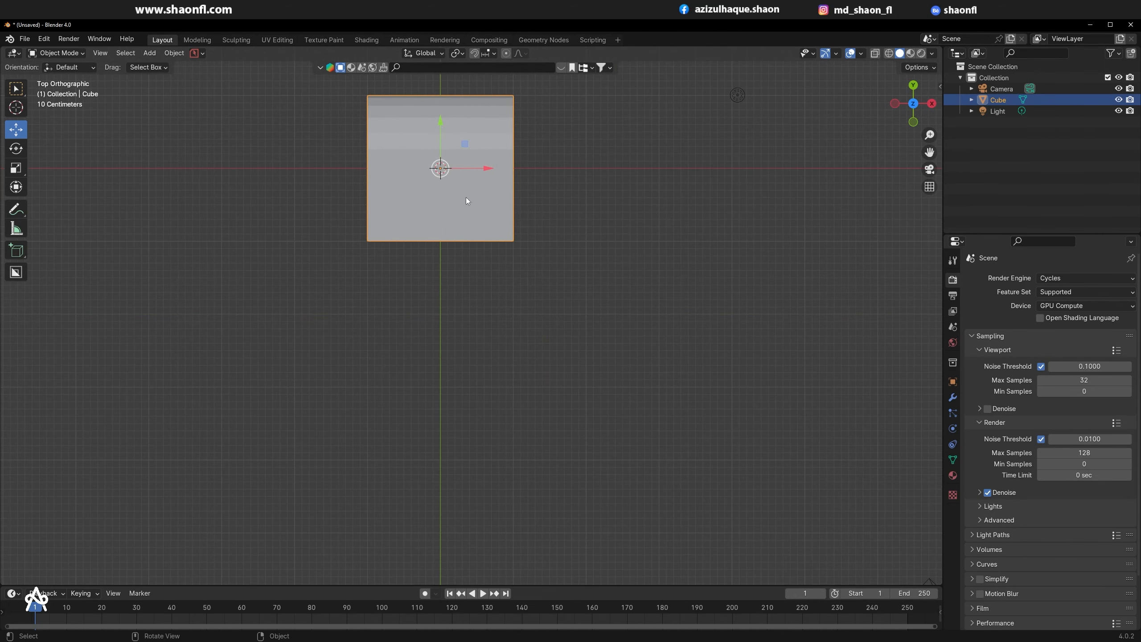
Step: Orbit up from the top view in perspective, and compare the right view of the cube in perspective and orthographic projection
{"action": "key", "text": "KP_8"}
{"action": "key", "text": "KP_5"}
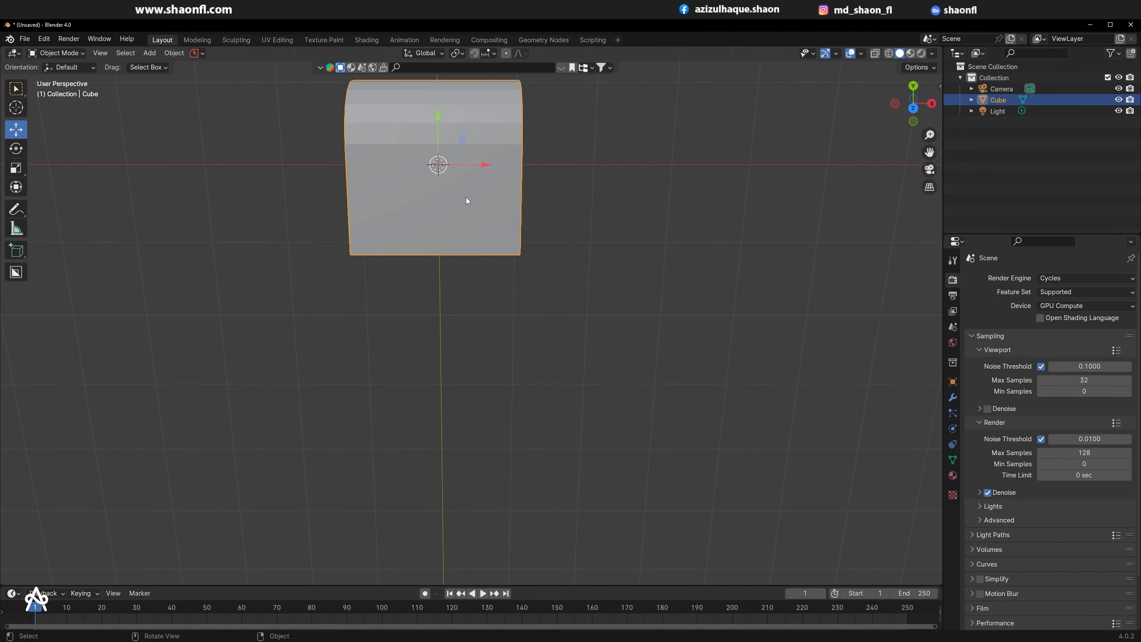
{"action": "key", "text": "KP_3"}
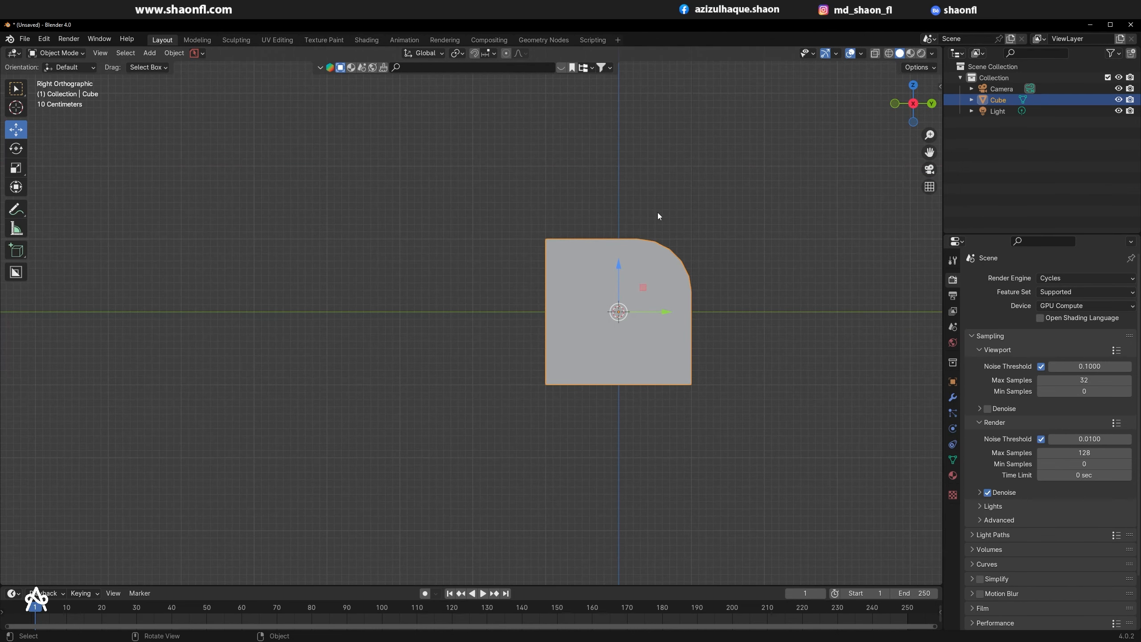
{"action": "key", "text": "KP_5"}
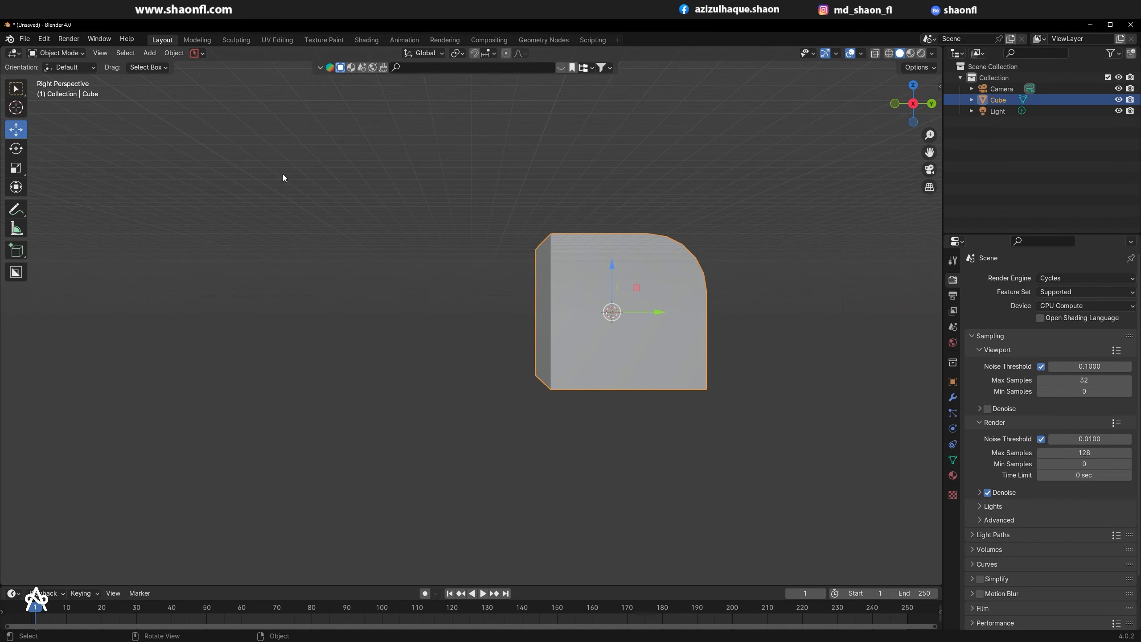
{"action": "key", "text": "KP_5"}
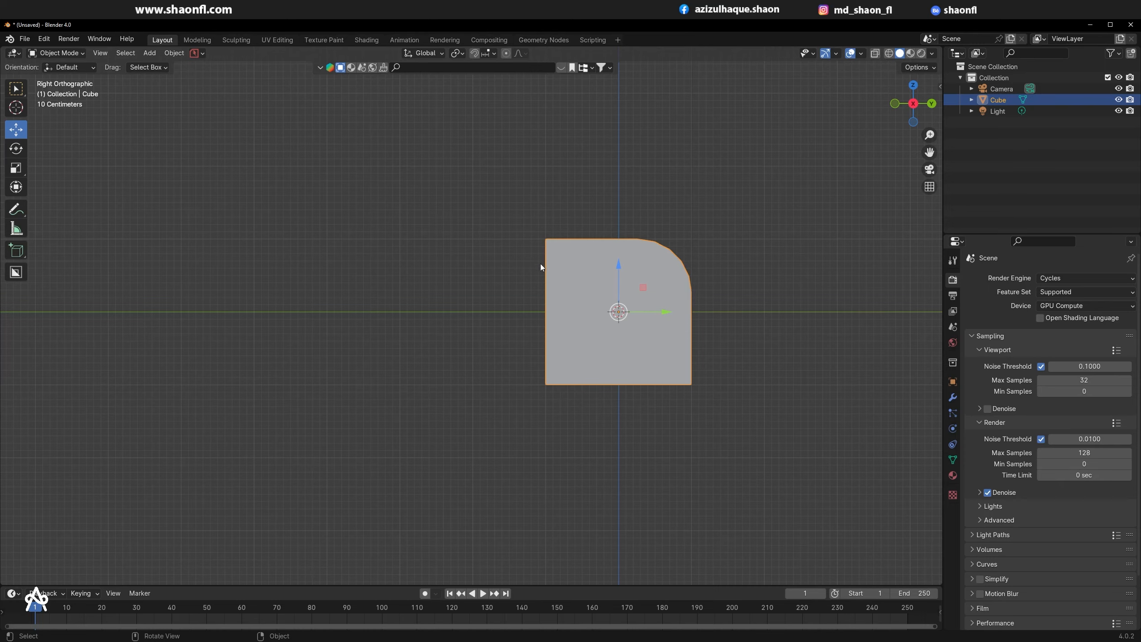
{"action": "scroll", "coordinate": [544, 265], "scroll_direction": "up", "scroll_amount": 2}
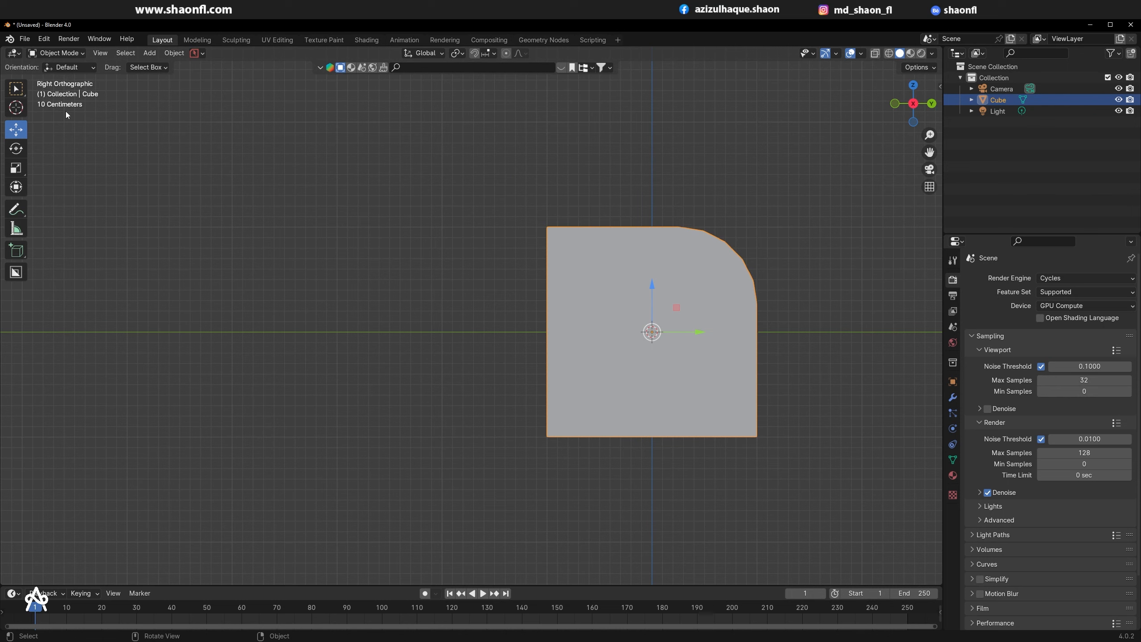
Step: Check the Emulate Numpad option in the Input preferences without changing it, and close the preferences
{"action": "left_click", "coordinate": [44, 38]}
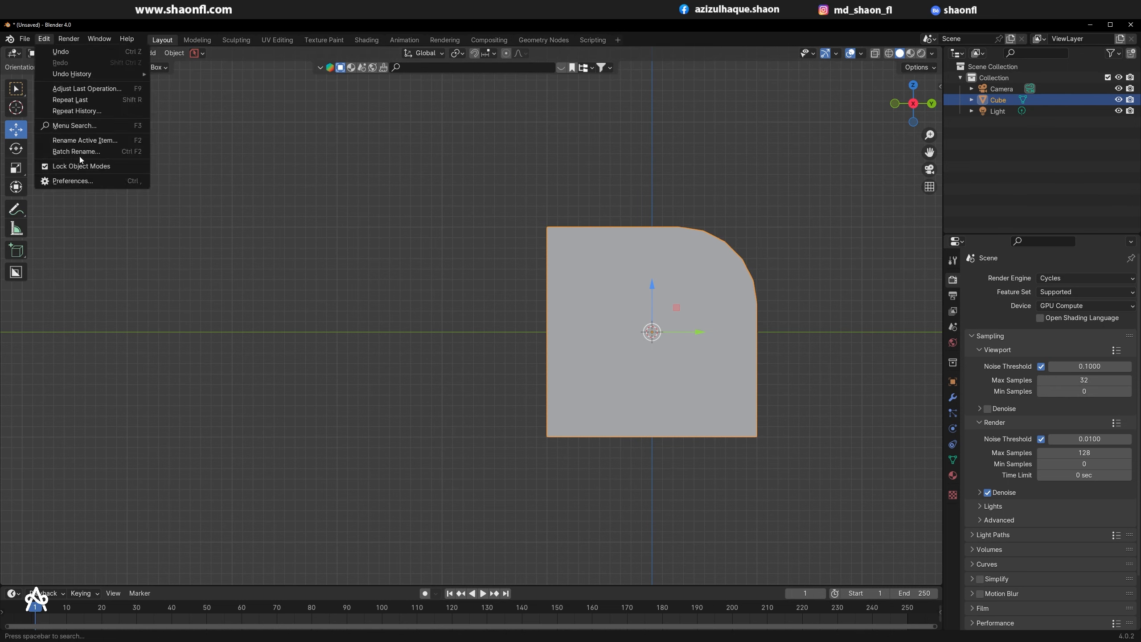
{"action": "left_click", "coordinate": [81, 181]}
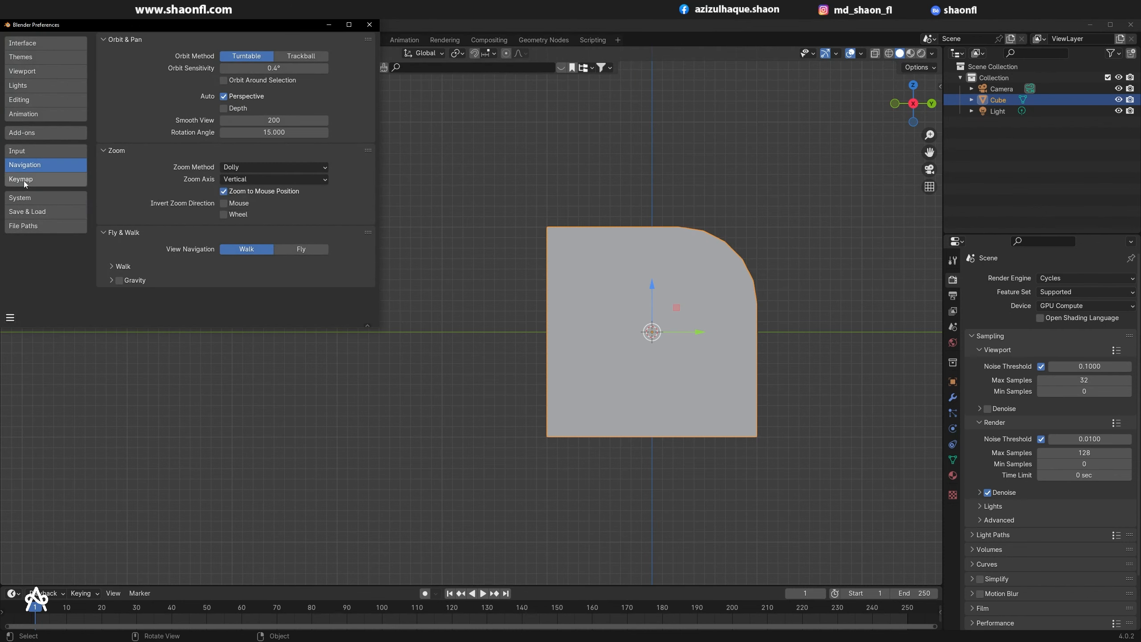
{"action": "left_click", "coordinate": [26, 152]}
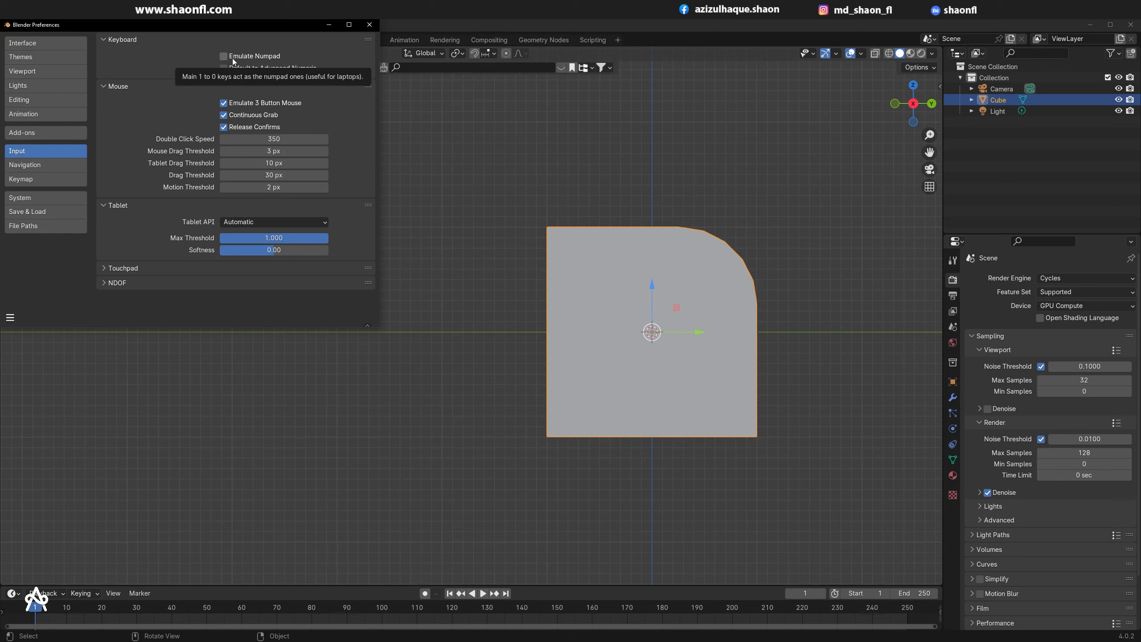
{"action": "left_click", "coordinate": [368, 27]}
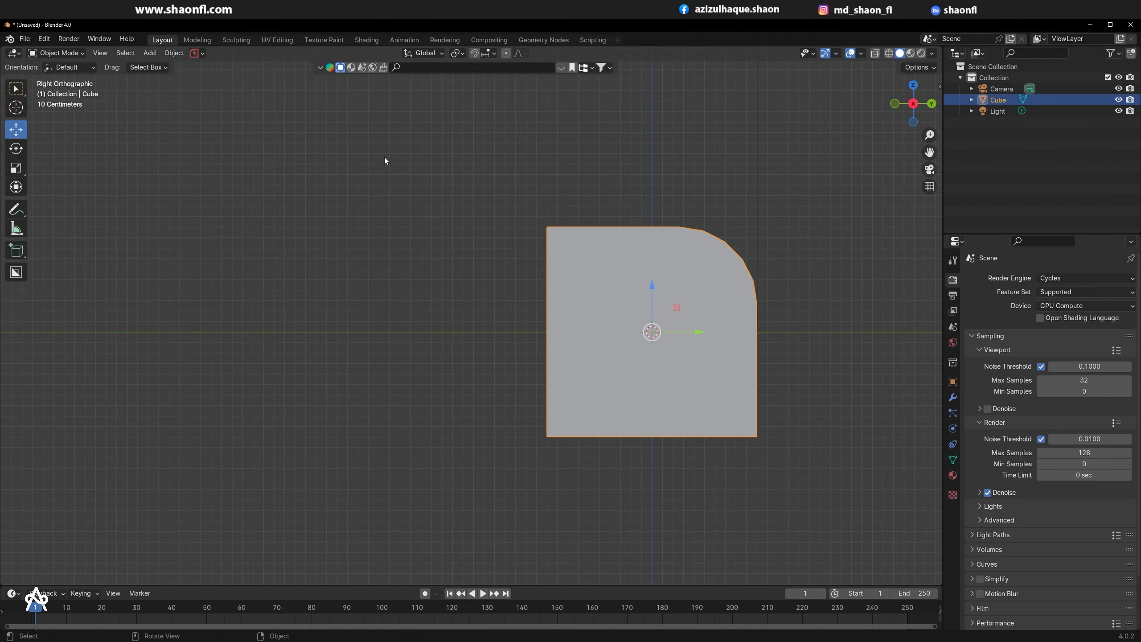
Step: Look through the navigation and viewpoint commands, and set the viewpoint to Top
{"action": "scroll", "coordinate": [380, 208], "scroll_direction": "down", "scroll_amount": 3}
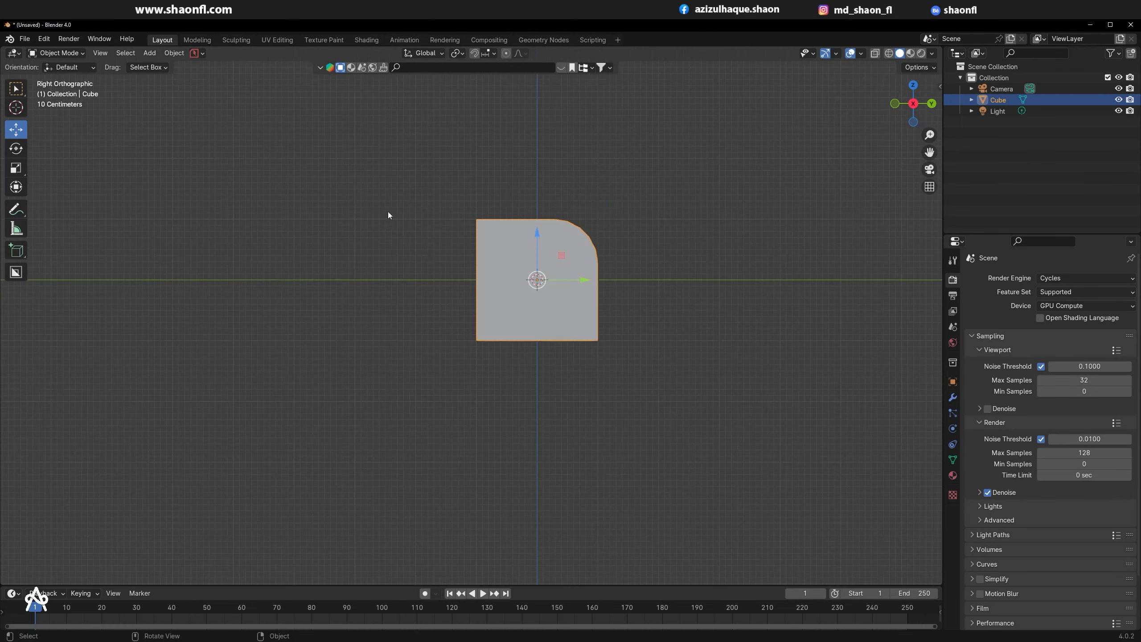
{"action": "scroll", "coordinate": [390, 208], "scroll_direction": "up", "scroll_amount": 3}
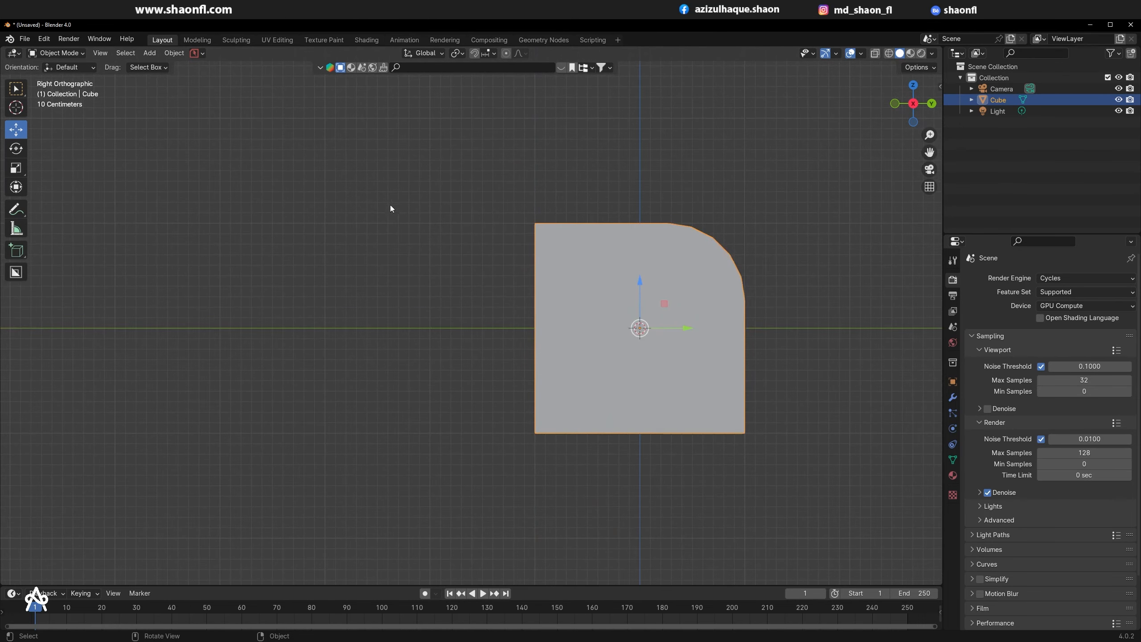
{"action": "left_click", "coordinate": [100, 53]}
{"action": "mouse_move", "coordinate": [130, 212]}
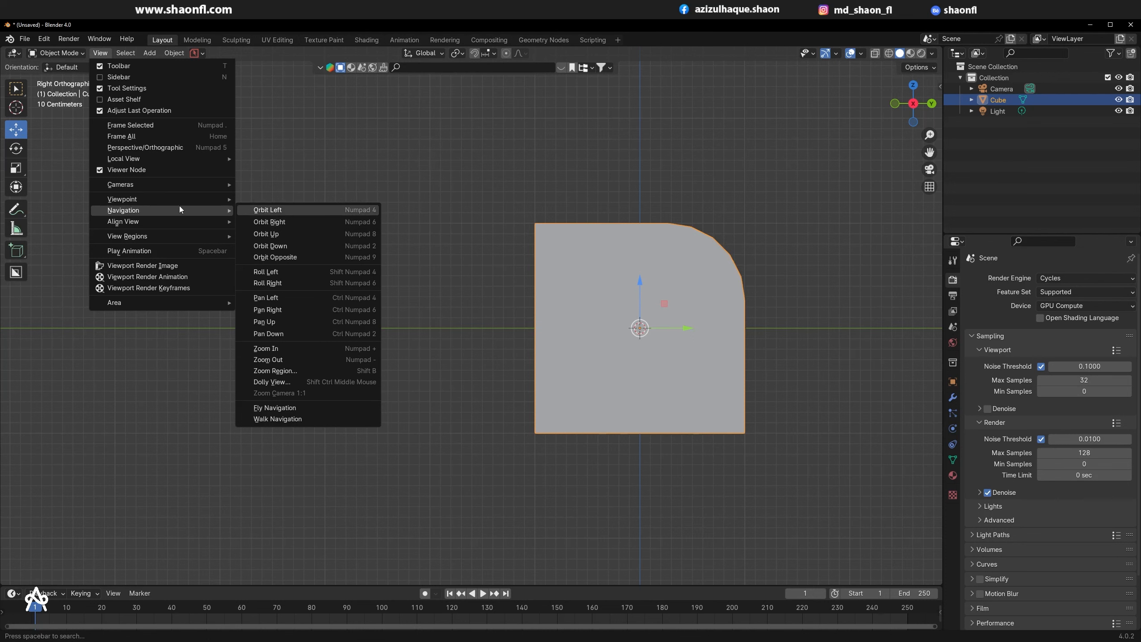
{"action": "mouse_move", "coordinate": [163, 199]}
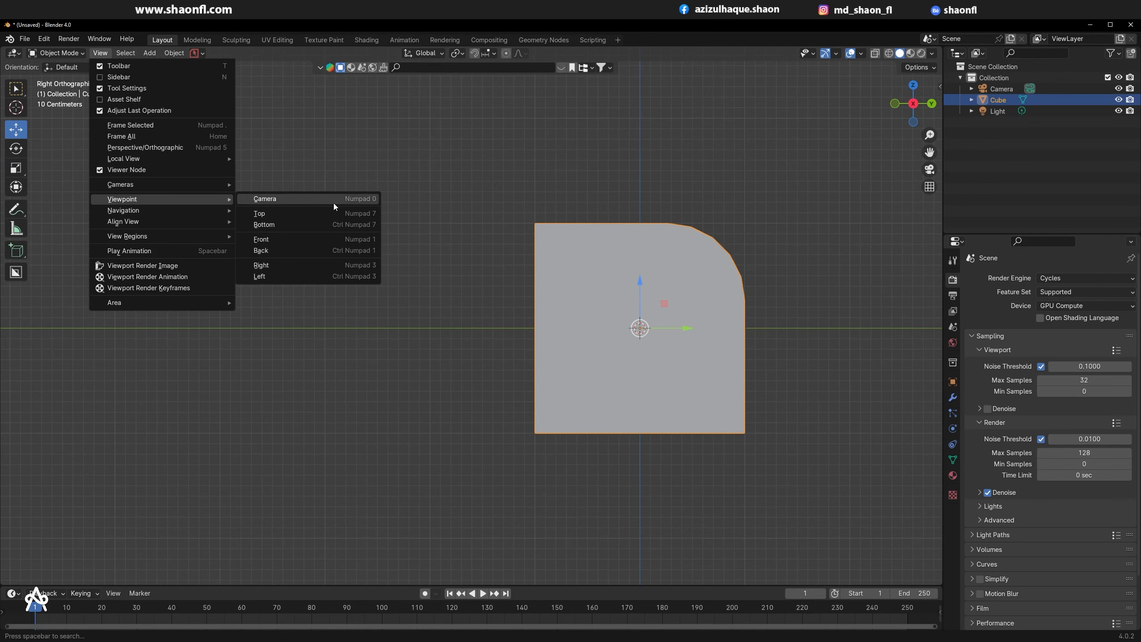
{"action": "left_click", "coordinate": [283, 214]}
Step: View the cube from the front, back and right orthographic viewpoints in turn
{"action": "left_click", "coordinate": [99, 53]}
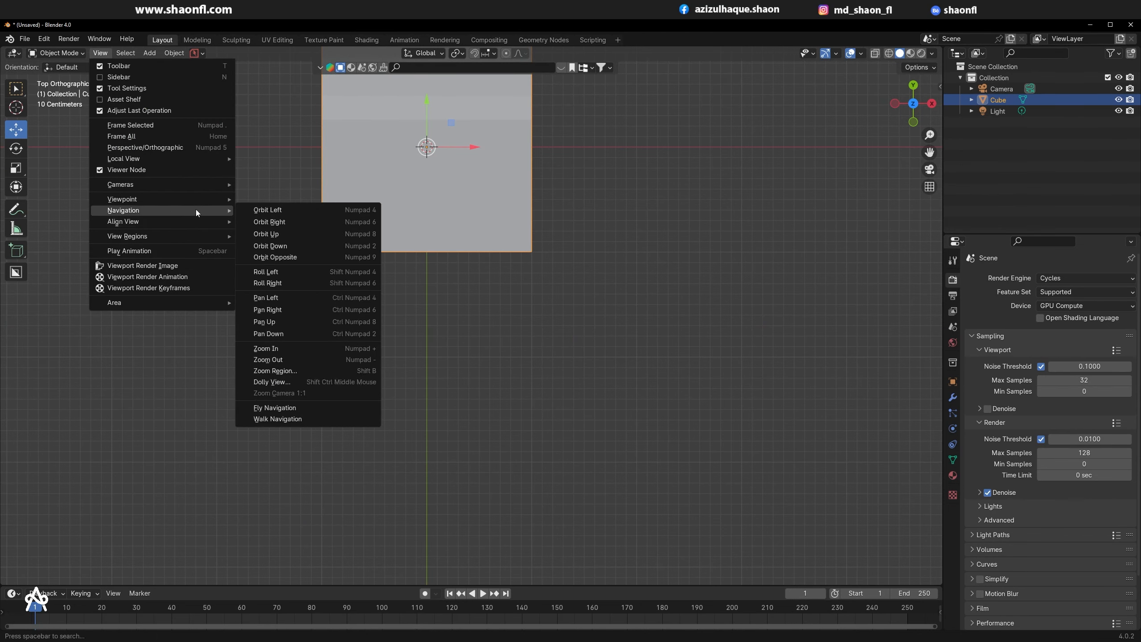
{"action": "mouse_move", "coordinate": [148, 200]}
{"action": "left_click", "coordinate": [348, 239]}
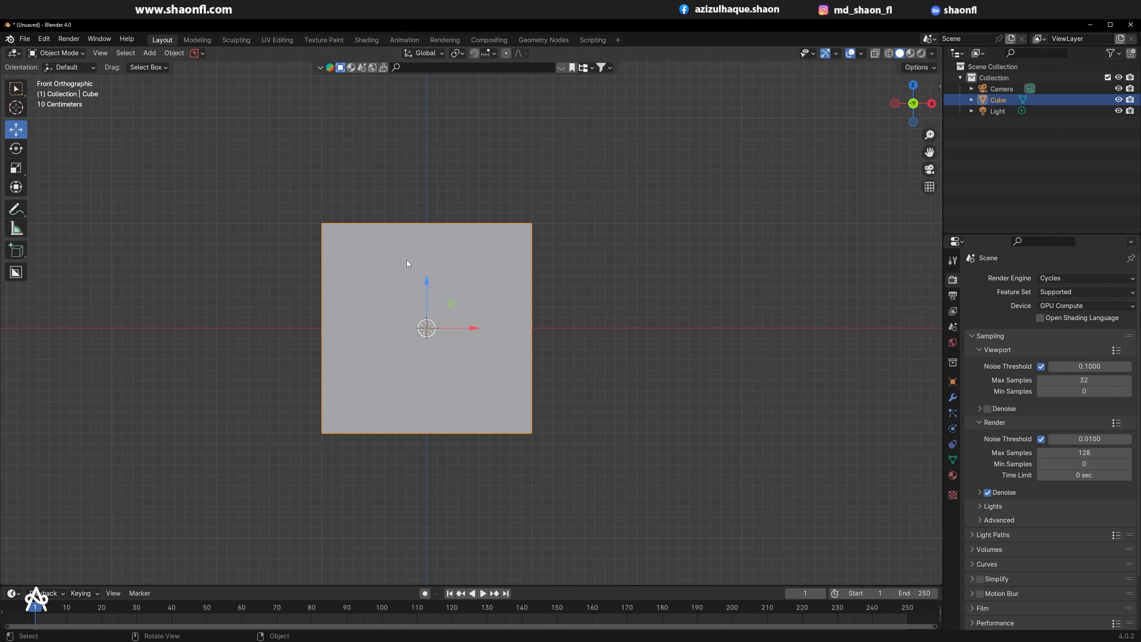
{"action": "key", "text": "ctrl+KP_1"}
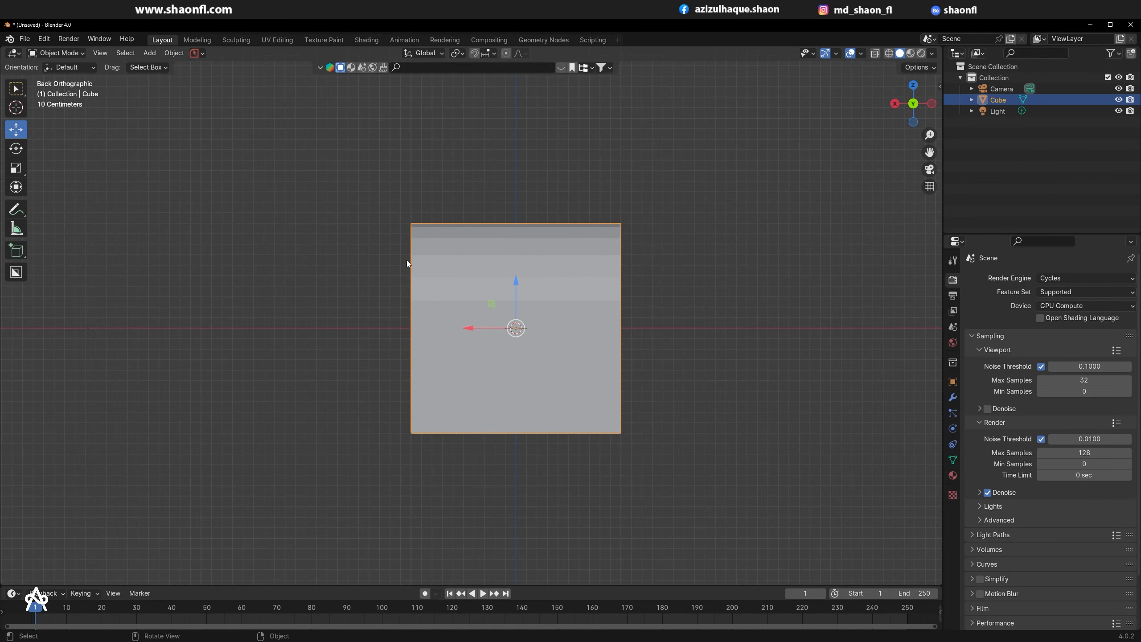
{"action": "key", "text": "KP_3"}
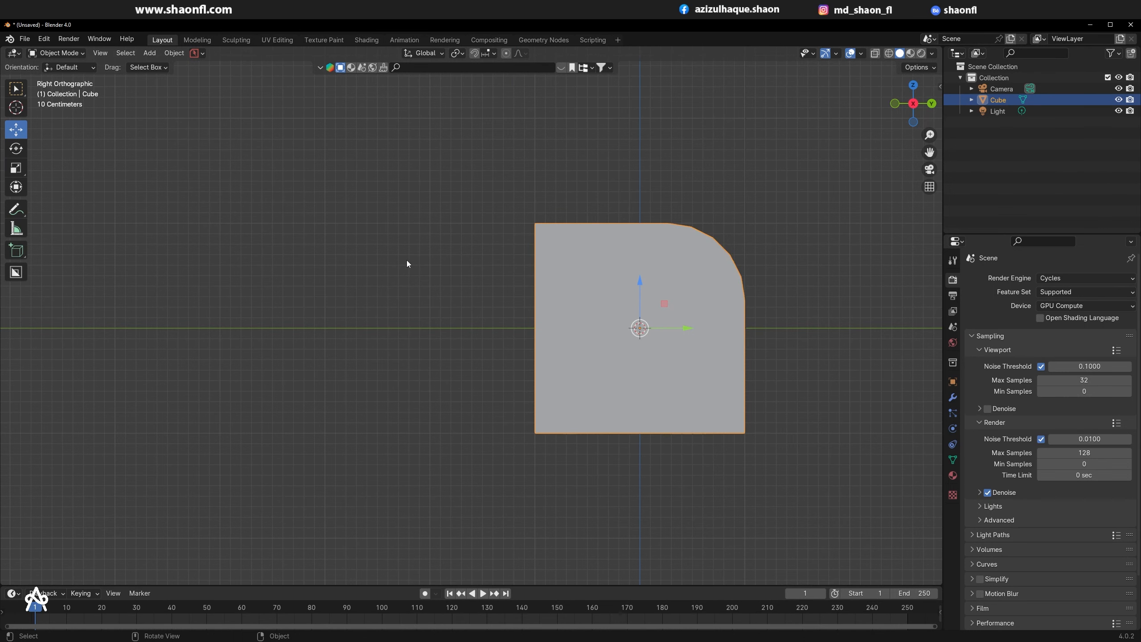
Step: View the cube from the left, top and bottom orthographic viewpoints in turn, and orbit back to an angled perspective view
{"action": "key", "text": "ctrl+KP_3"}
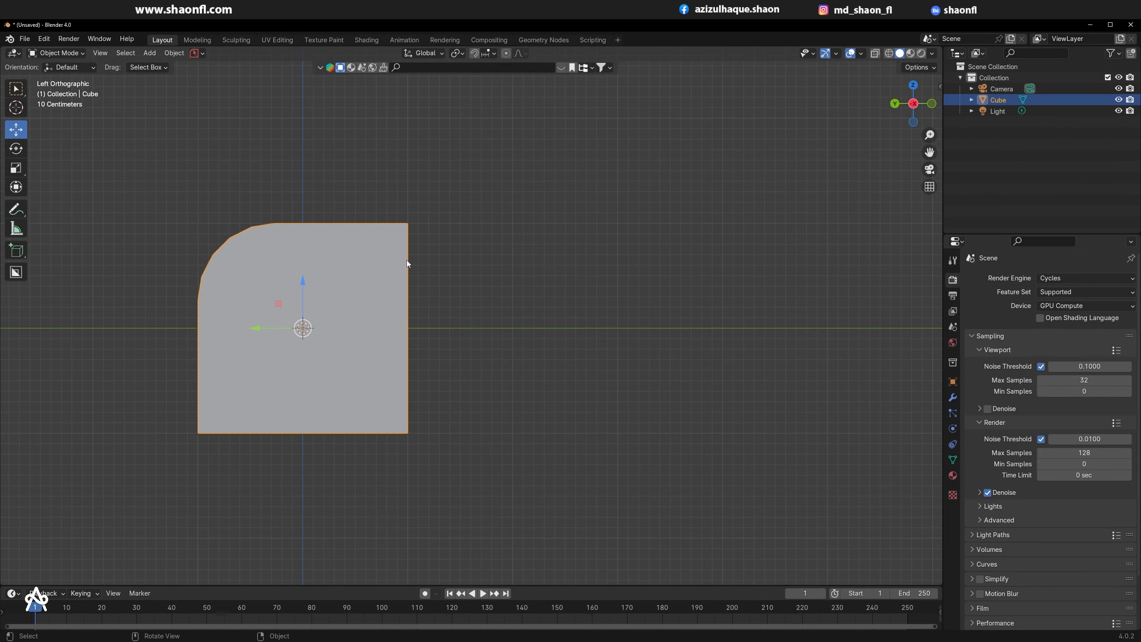
{"action": "key", "text": "KP_7"}
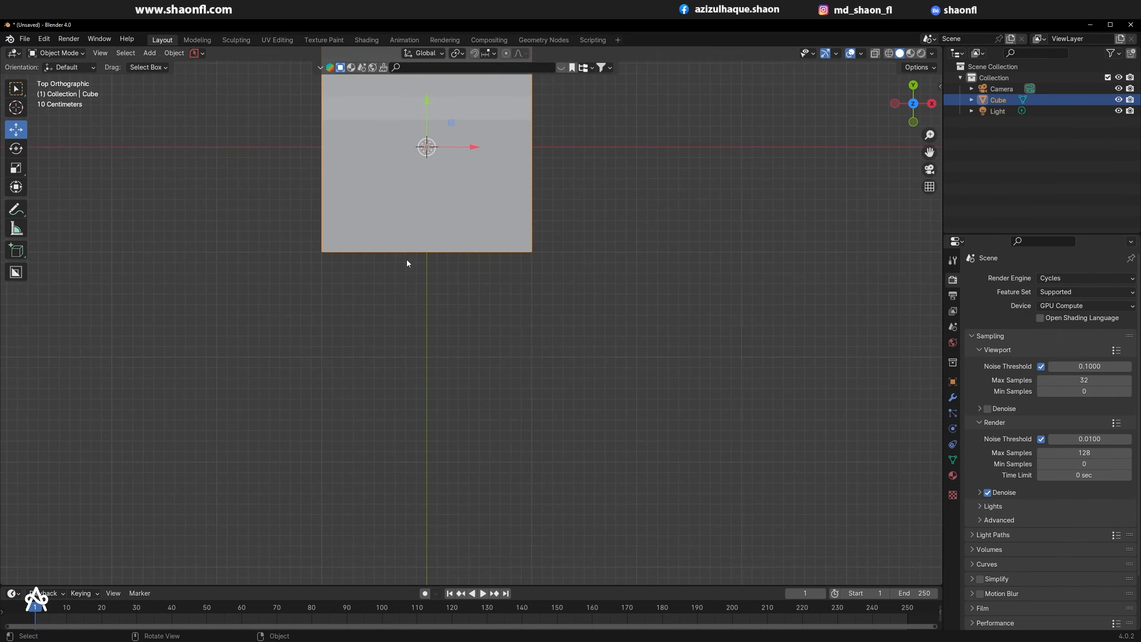
{"action": "middle_click_drag", "start_coordinate": [472, 170], "coordinate": [487, 296], "text": "shift"}
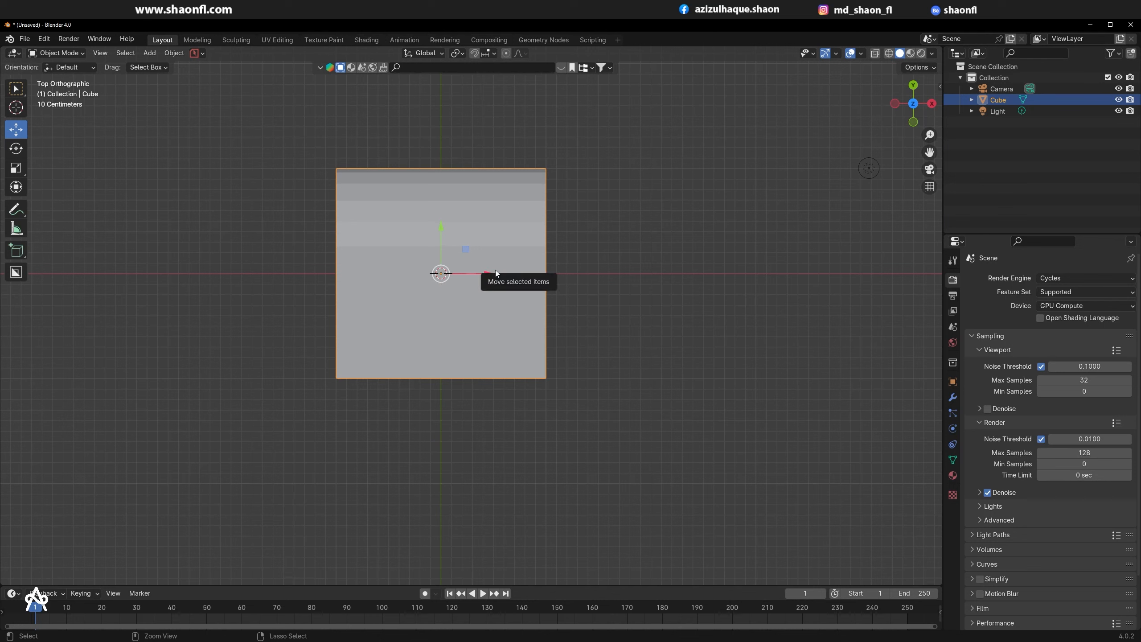
{"action": "key", "text": "ctrl+KP_7"}
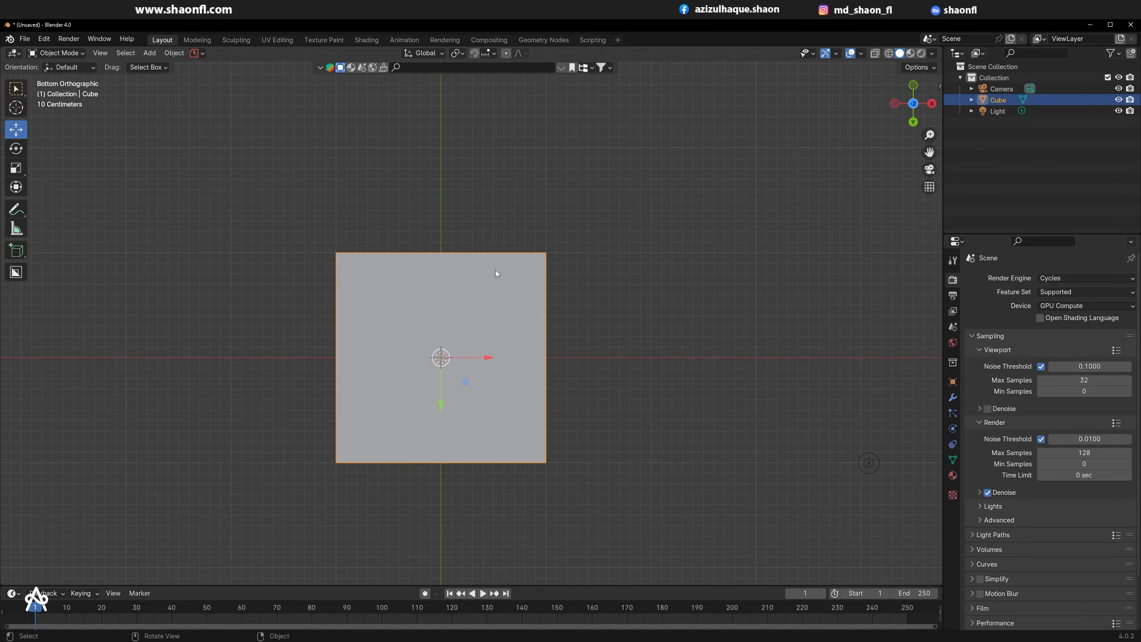
{"action": "middle_click_drag", "start_coordinate": [507, 226], "coordinate": [476, 309]}
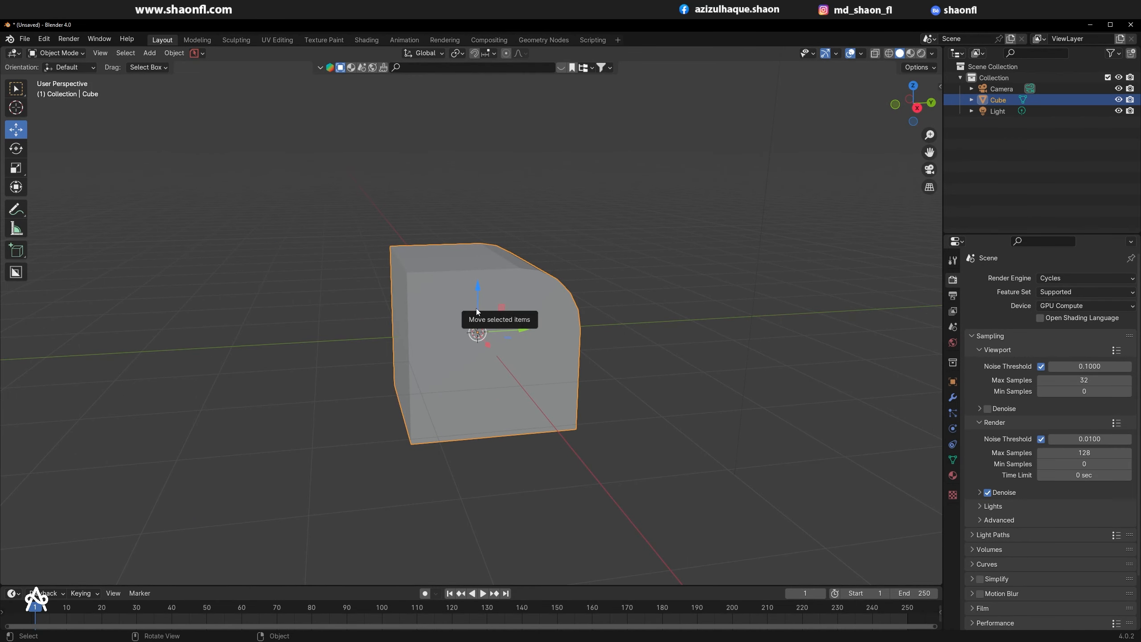
Step: Deselect the cube, select it again, and leave it deselected
{"action": "left_click", "coordinate": [358, 197]}
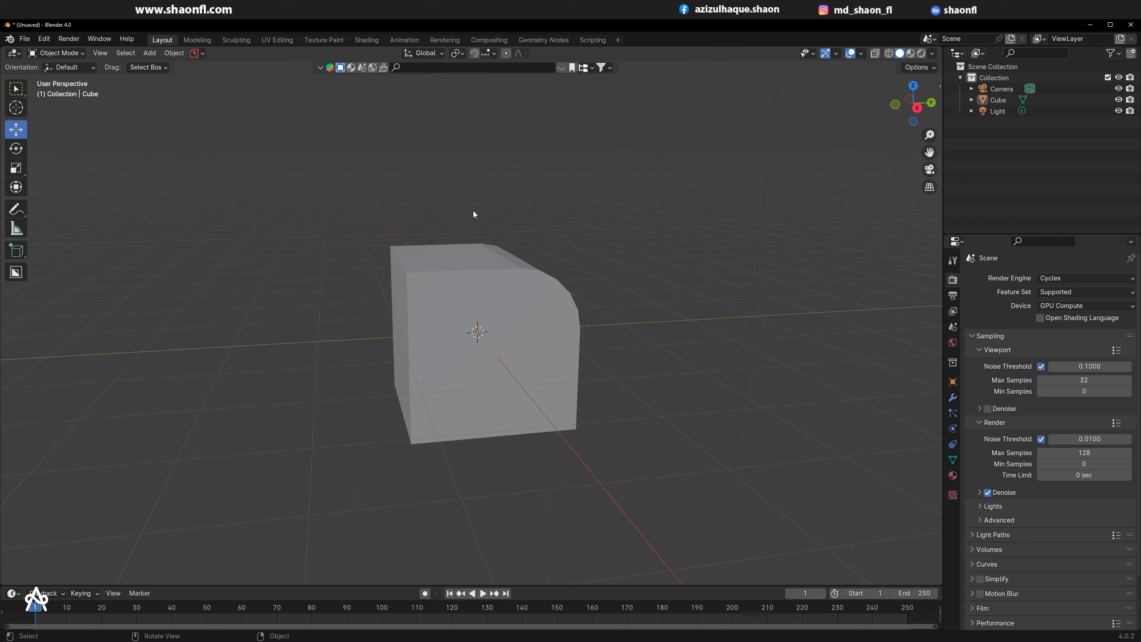
{"action": "left_click", "coordinate": [465, 290]}
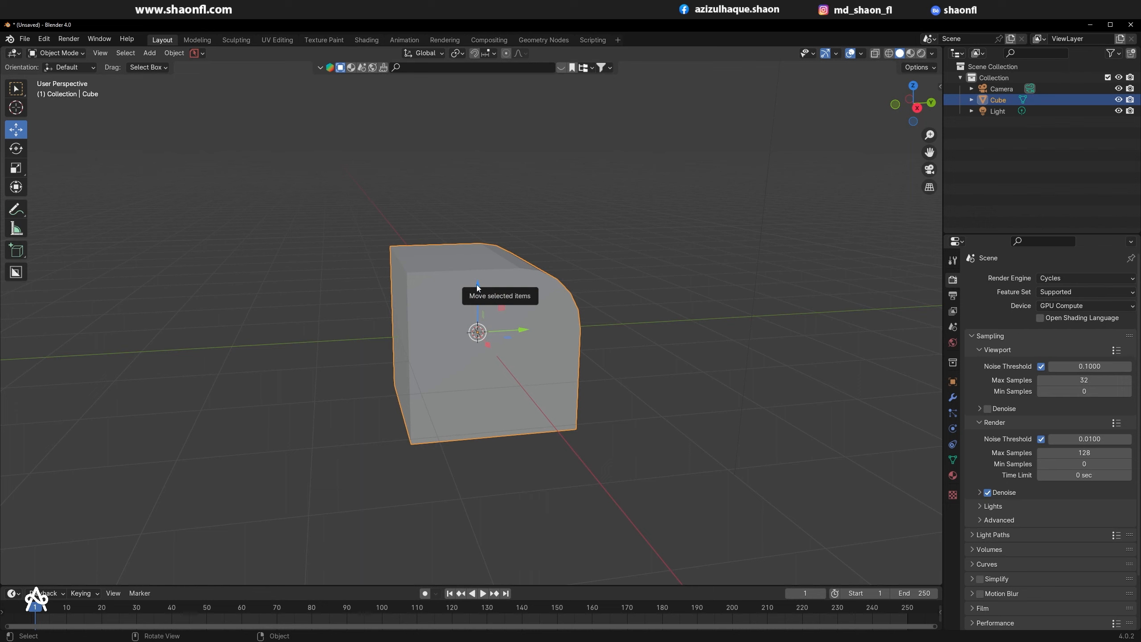
{"action": "left_click", "coordinate": [456, 209]}
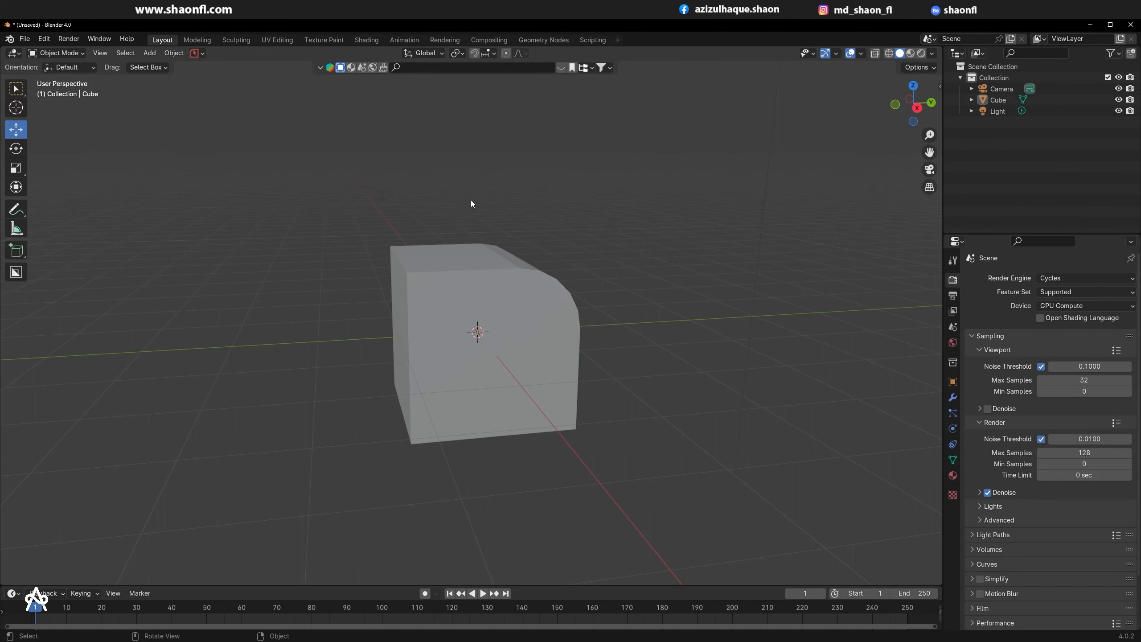
Step: Start Walk Navigation and move the view backward, forward, right and left in front of the cube
{"action": "scroll", "coordinate": [440, 286], "scroll_direction": "up", "scroll_amount": 3}
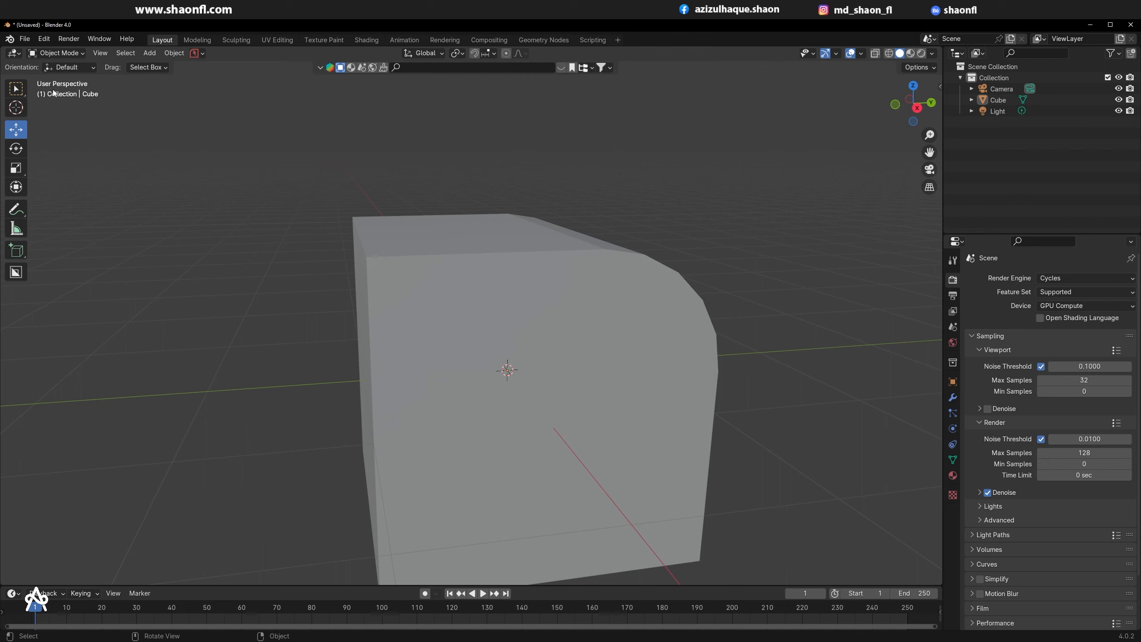
{"action": "left_click", "coordinate": [99, 53]}
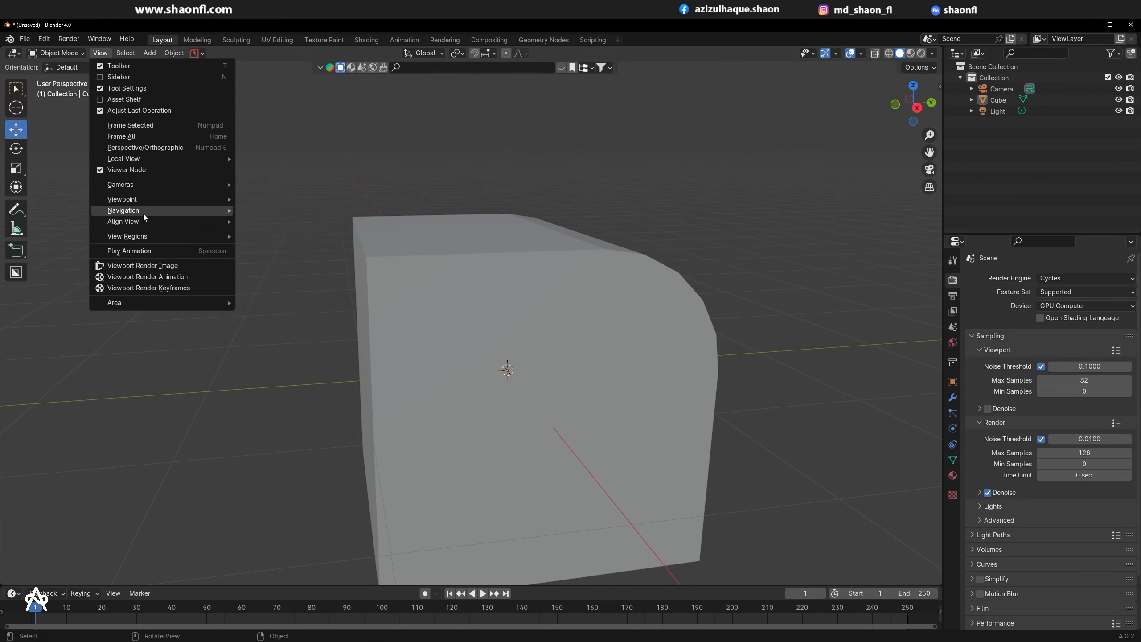
{"action": "mouse_move", "coordinate": [144, 216]}
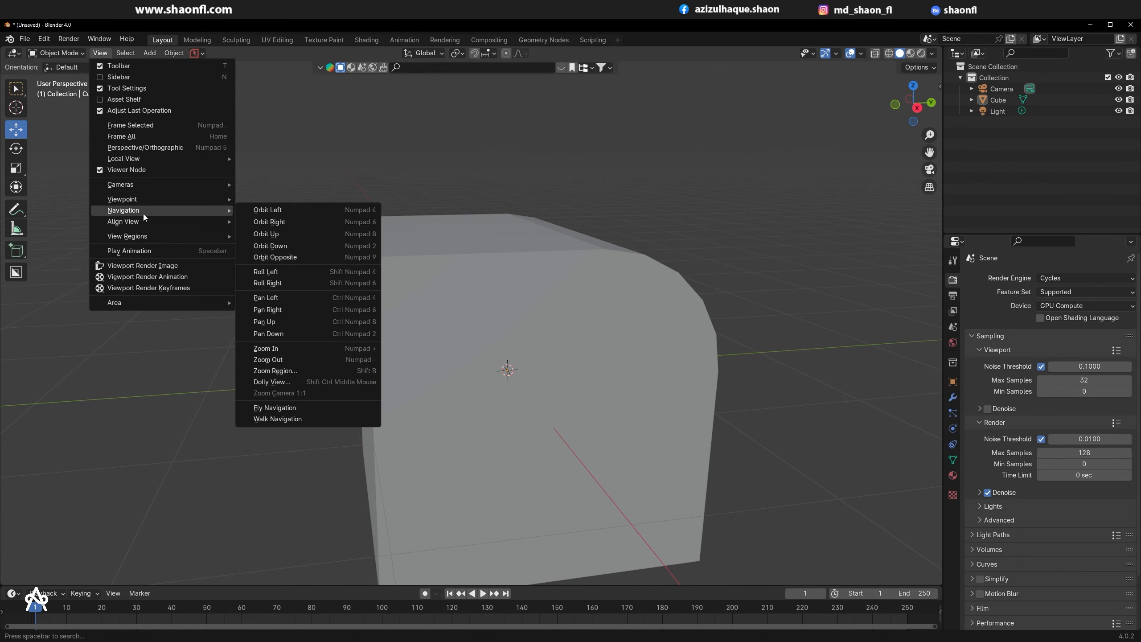
{"action": "left_click", "coordinate": [267, 419]}
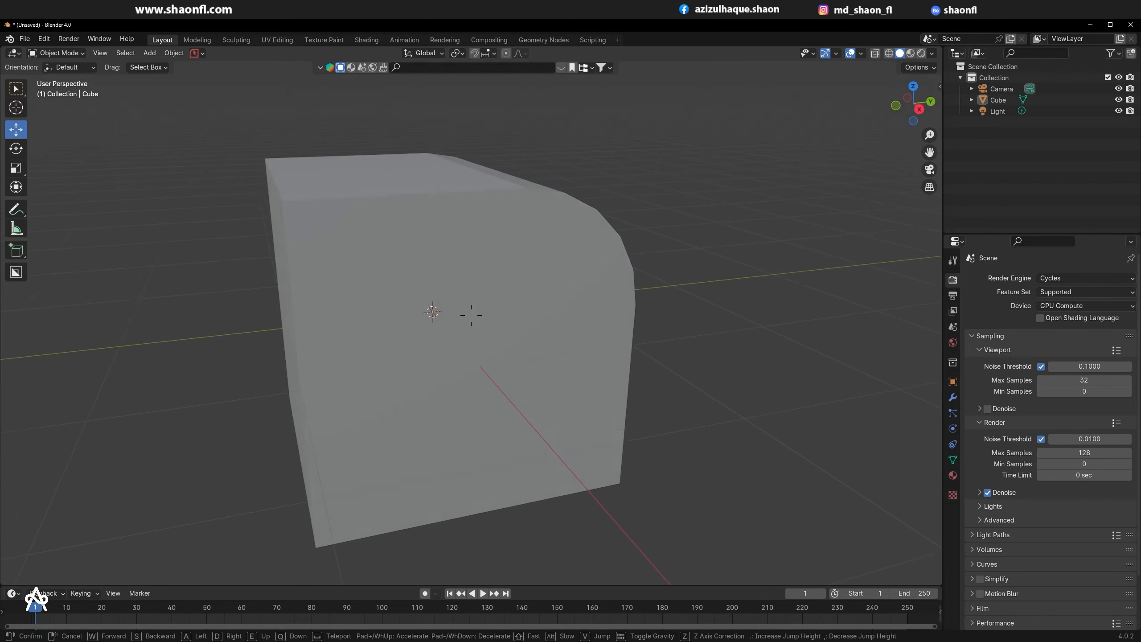
{"action": "key", "text": "s"}
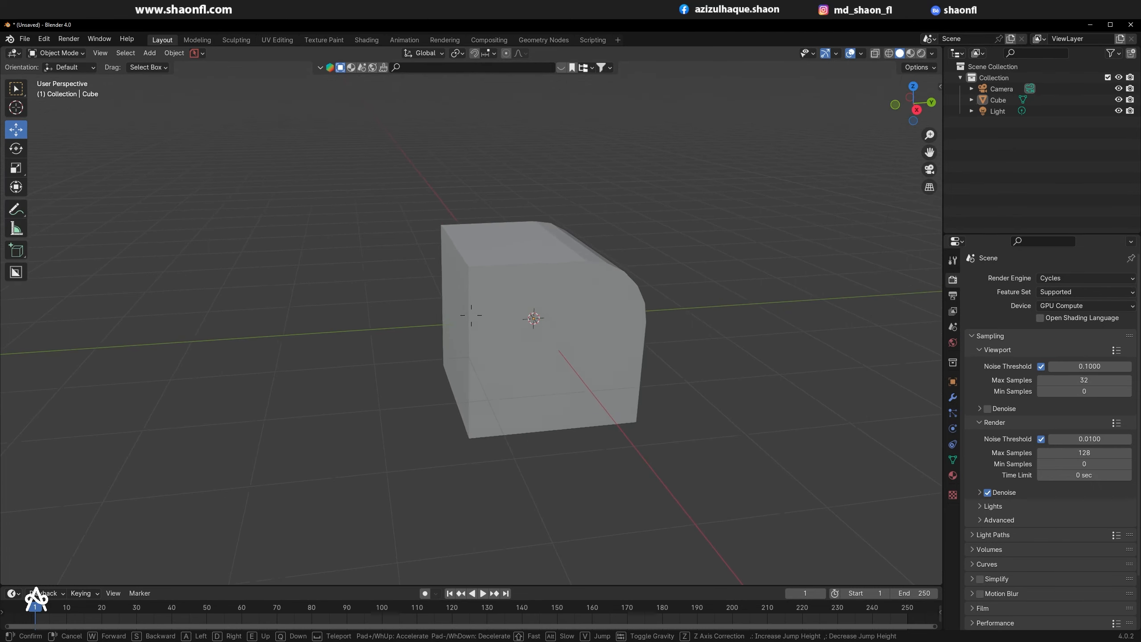
{"action": "key", "text": "w"}
{"action": "key", "text": "s"}
{"action": "key", "text": "d"}
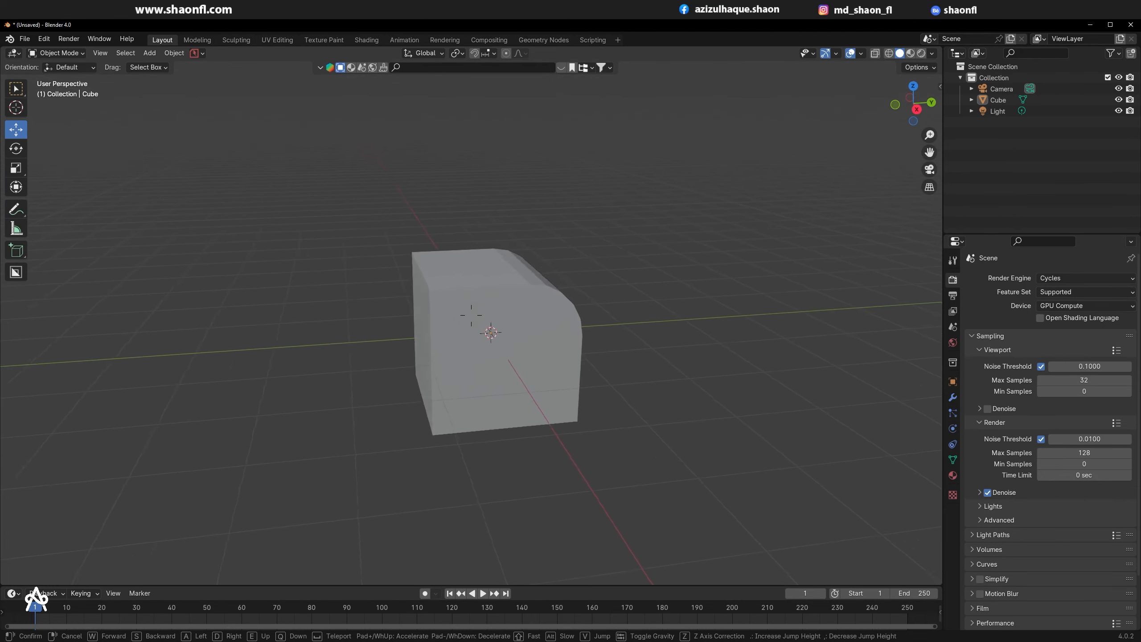
{"action": "key", "text": "a"}
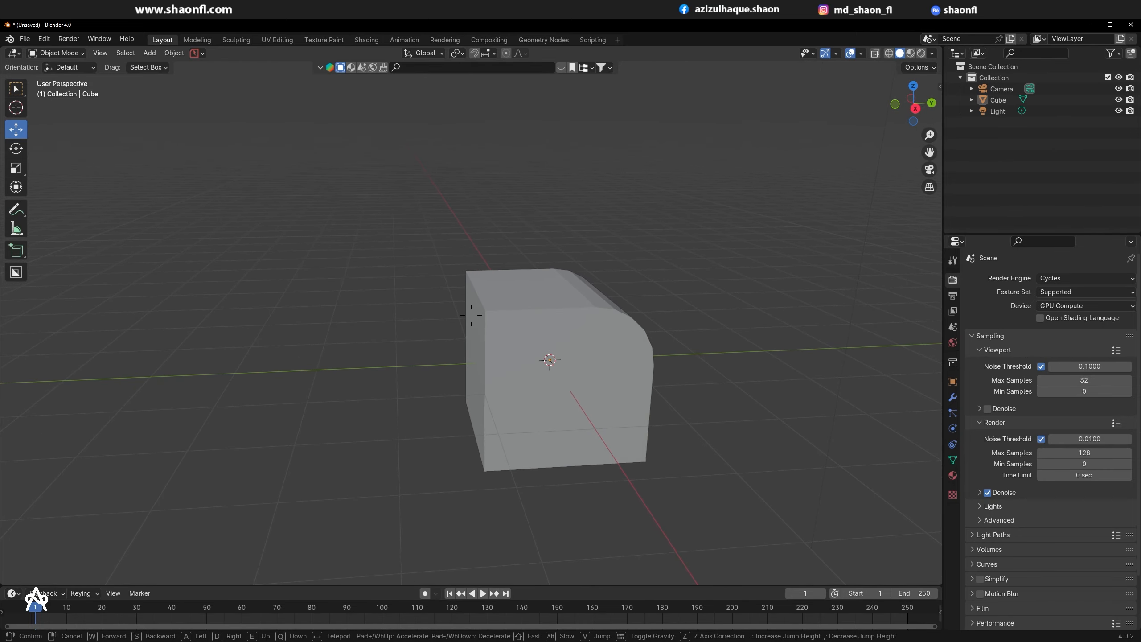
Step: Walk close to the cube and around it to view its rounded side from the positive Y direction
{"action": "key", "text": "w"}
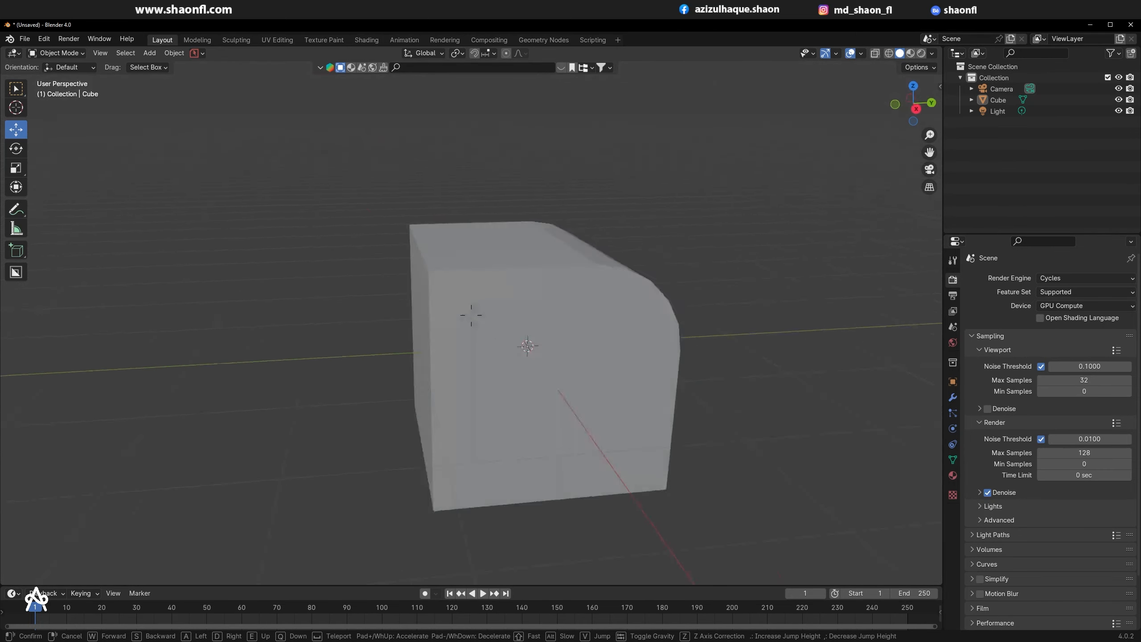
{"action": "key", "text": "w"}
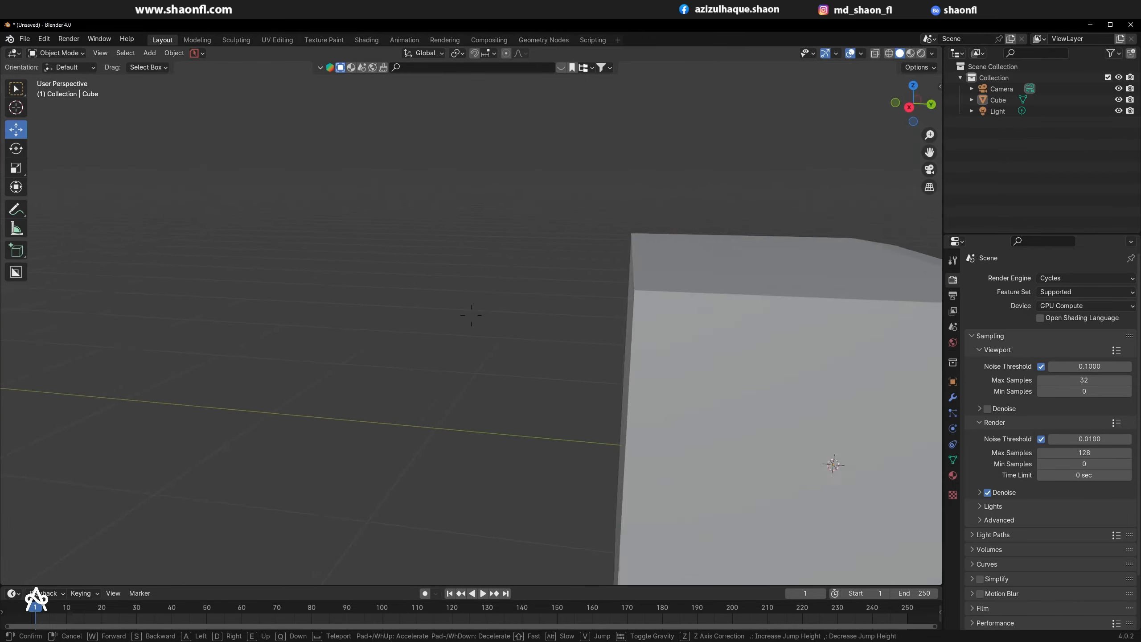
{"action": "key", "text": "s"}
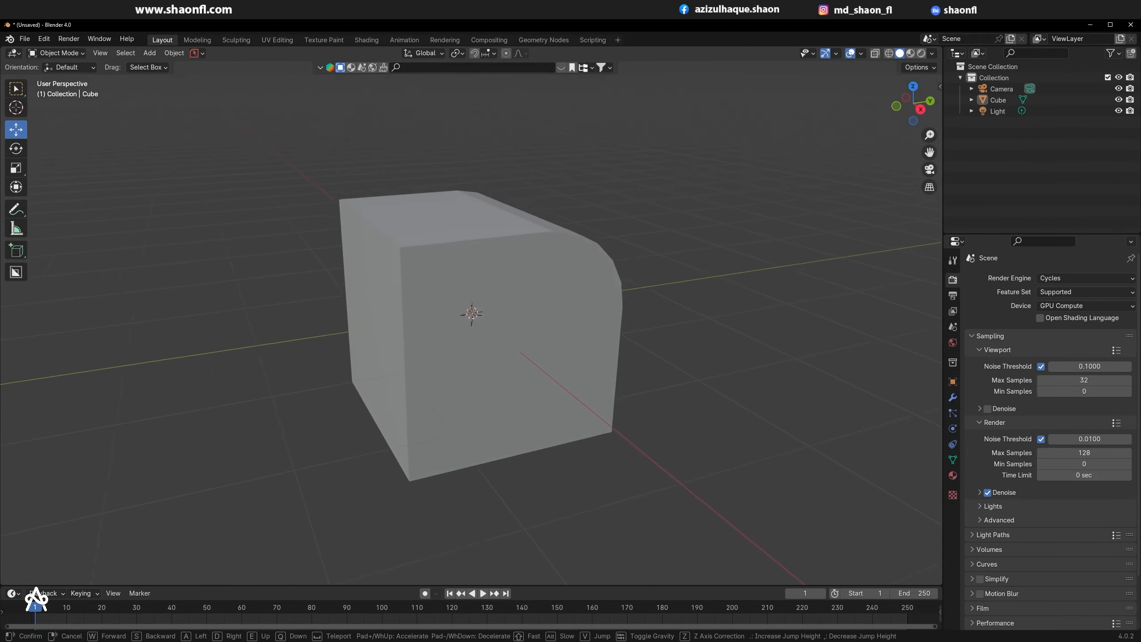
{"action": "key", "text": "w"}
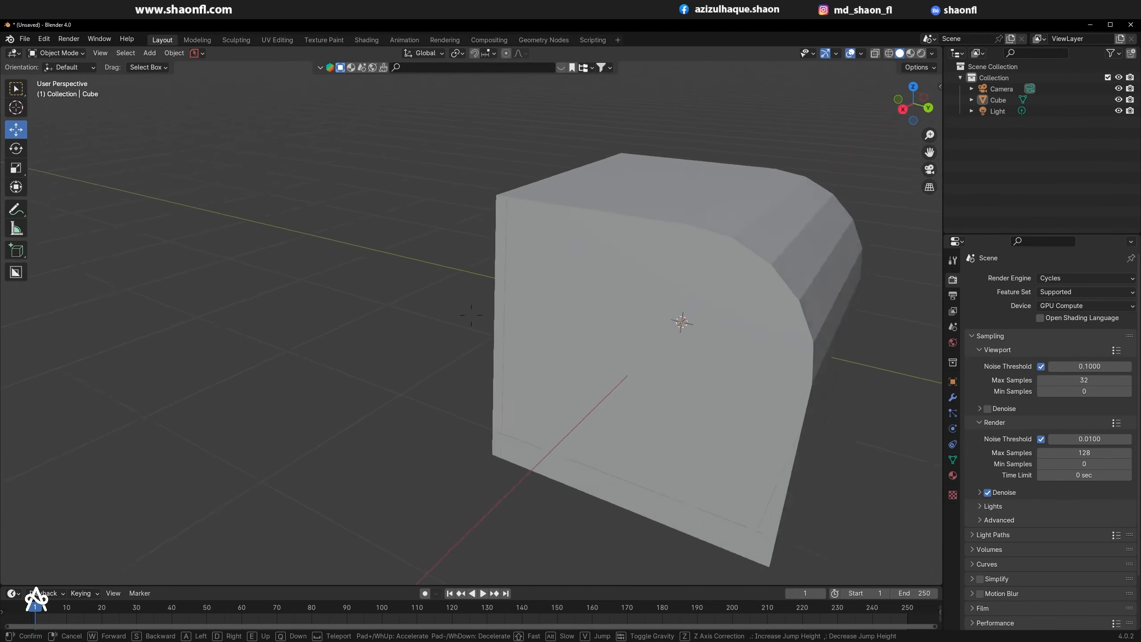
{"action": "key", "text": "d"}
{"action": "key", "text": "s"}
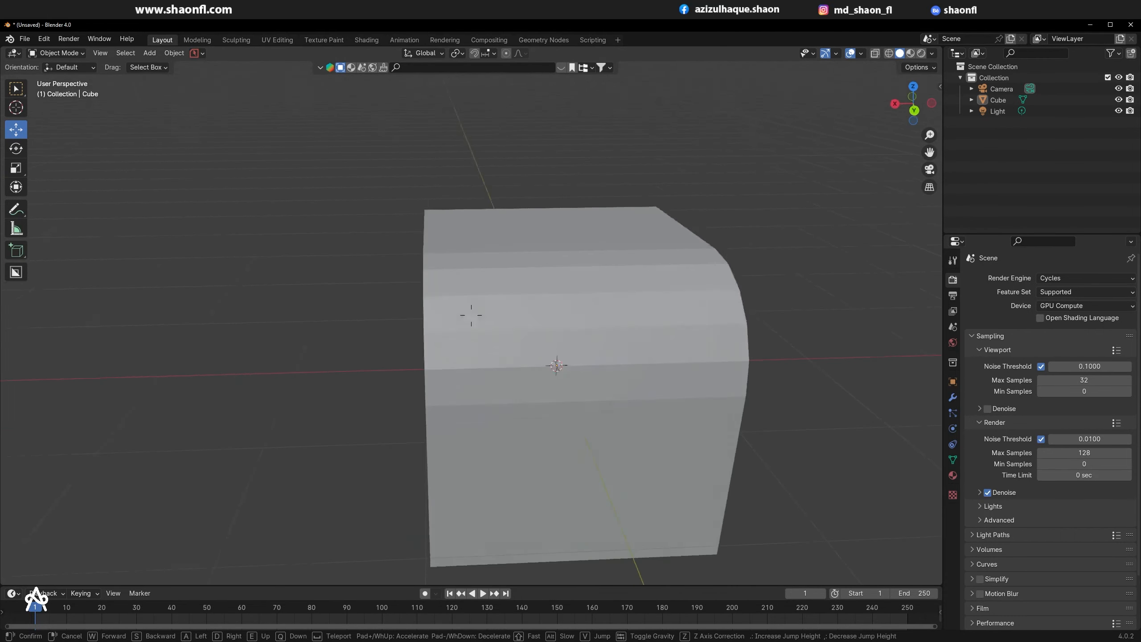
{"action": "key", "text": "s"}
{"action": "key", "text": "d"}
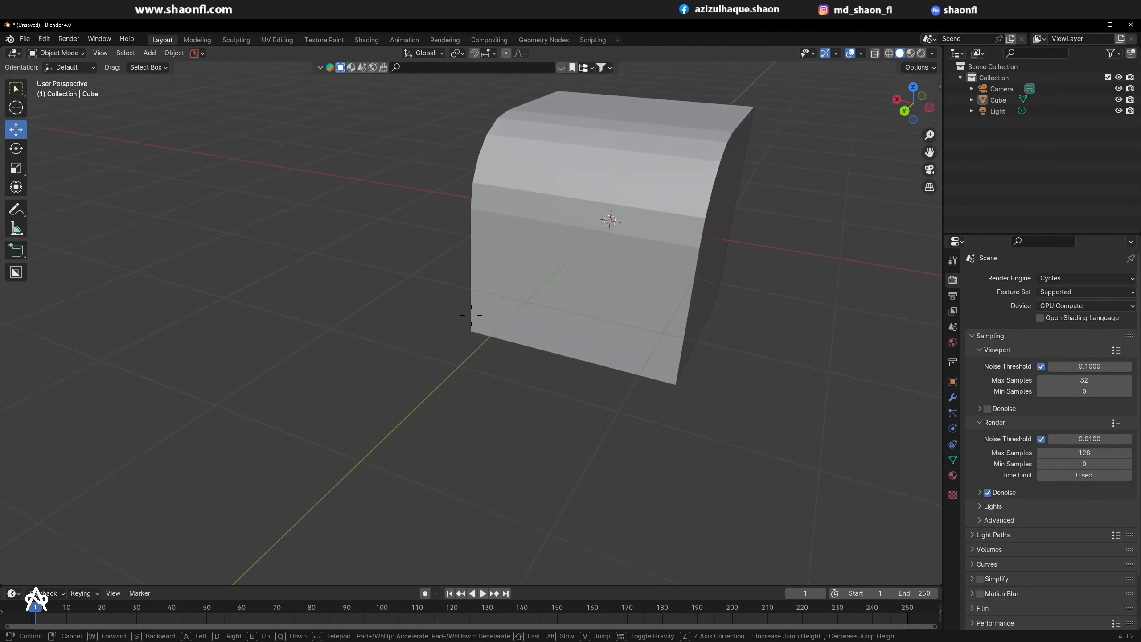
Step: Move the walking view up and down, cancel Walk Navigation, and reframe the cube in the viewport
{"action": "key", "text": "e"}
{"action": "key", "text": "q"}
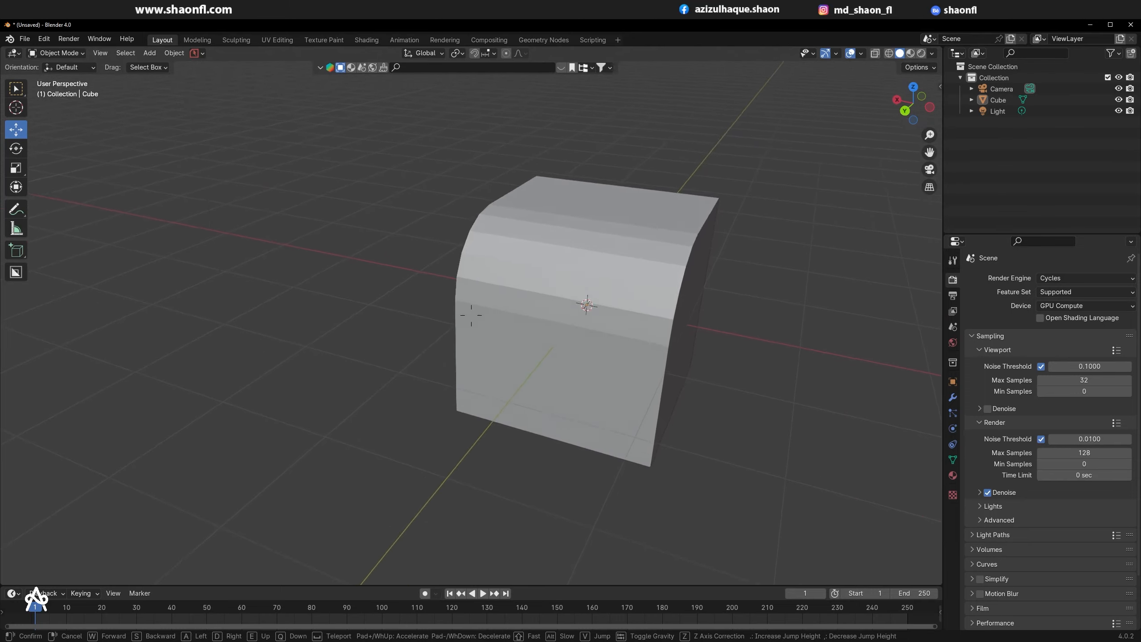
{"action": "key", "text": "e"}
{"action": "key", "text": "q"}
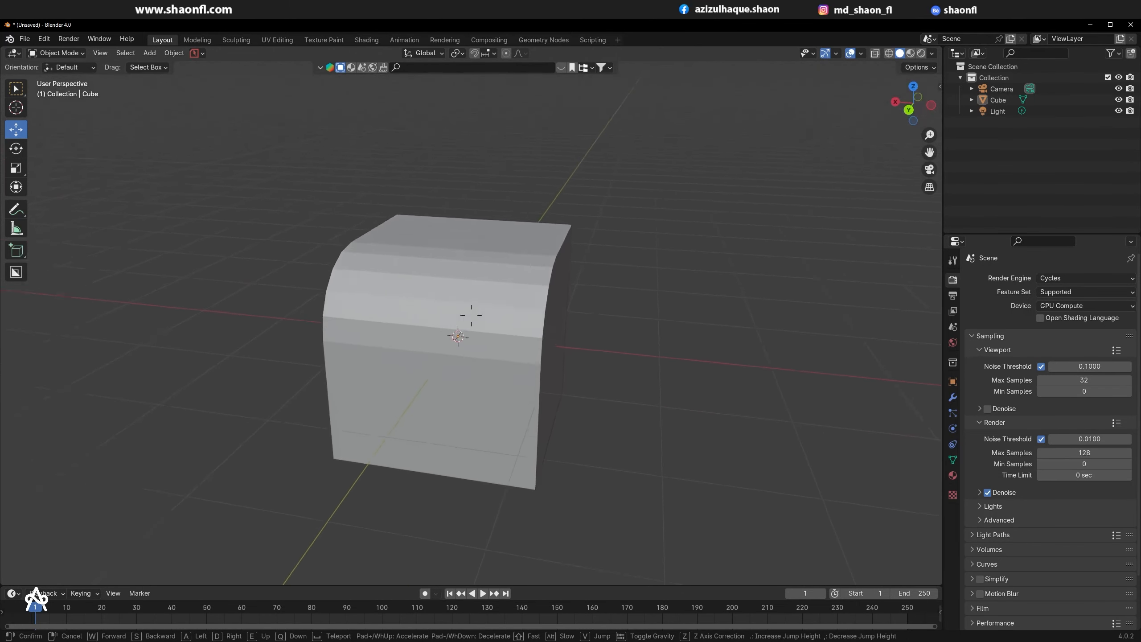
{"action": "key", "text": "q"}
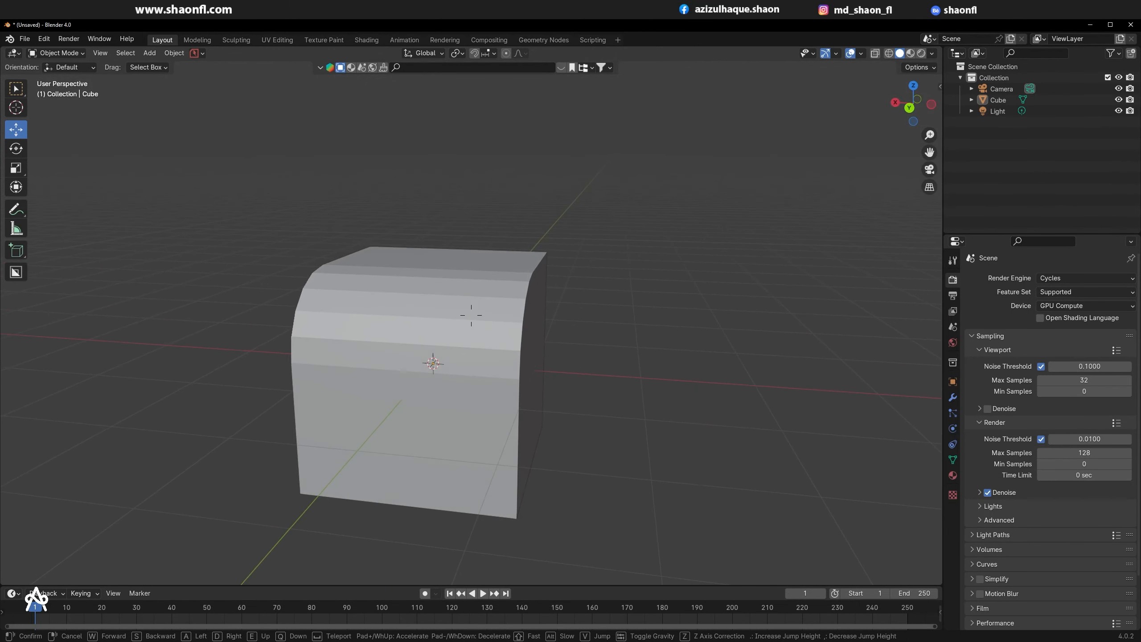
{"action": "key", "text": "Escape"}
{"action": "scroll", "coordinate": [322, 428], "scroll_direction": "down", "scroll_amount": 5}
{"action": "scroll", "coordinate": [349, 436], "scroll_direction": "up", "scroll_amount": 4}
{"action": "middle_click_drag", "start_coordinate": [352, 439], "coordinate": [369, 410], "text": "shift"}
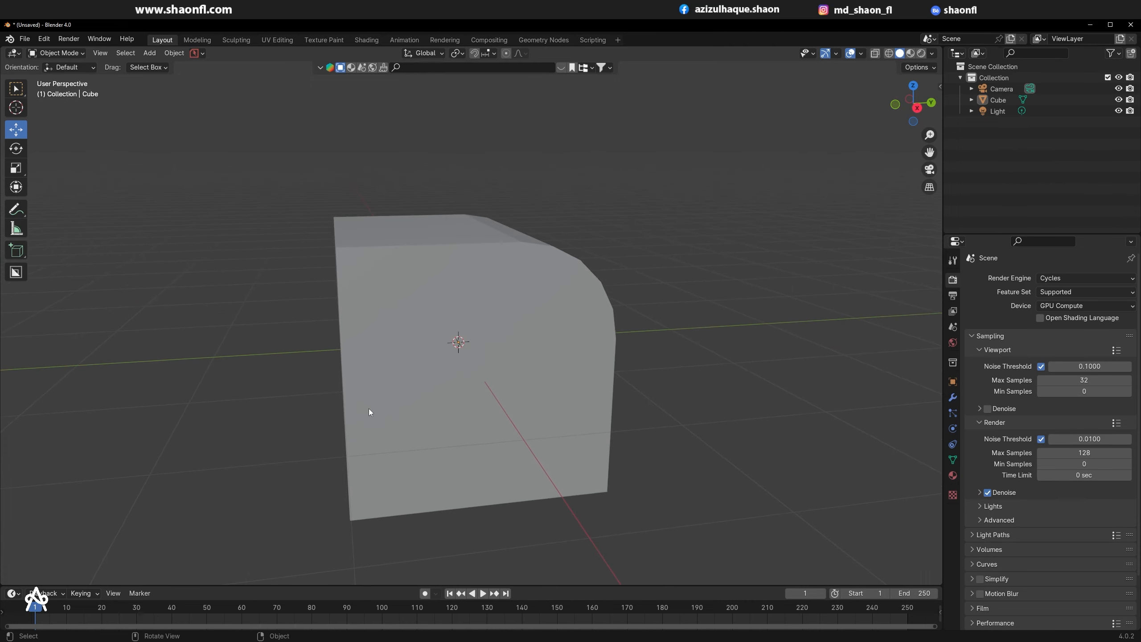